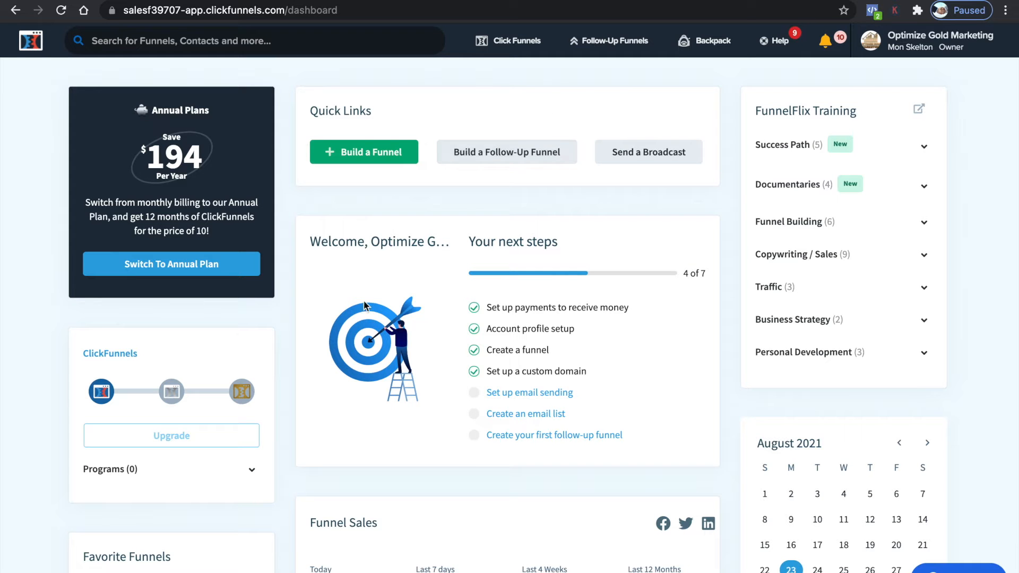
Close the Choose Goal dialog to browse the funnel cookbook instead
scroll(345, 313, down, 1)
scroll(365, 306, up, 1)
mouse_move(509, 52)
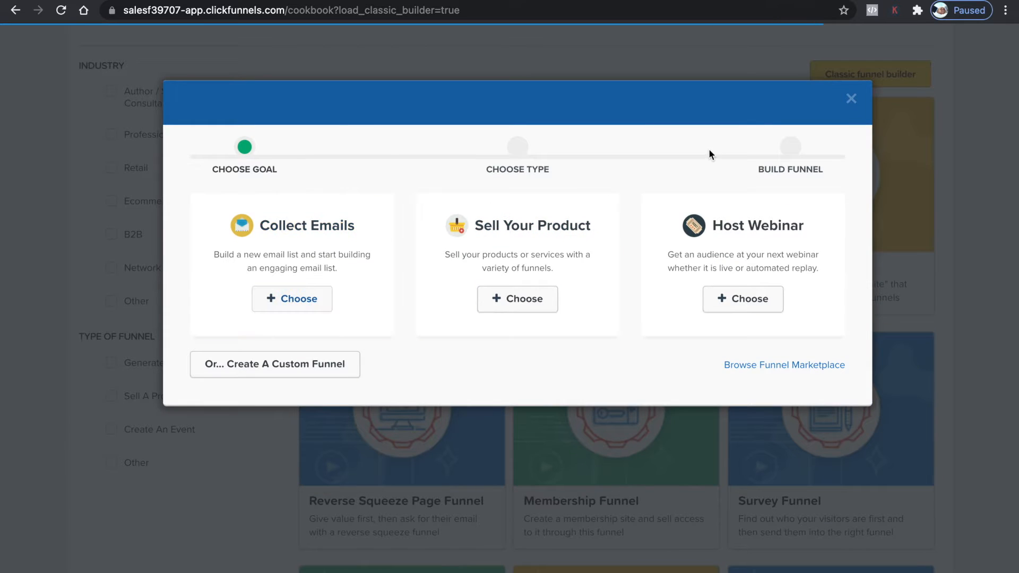
click(851, 97)
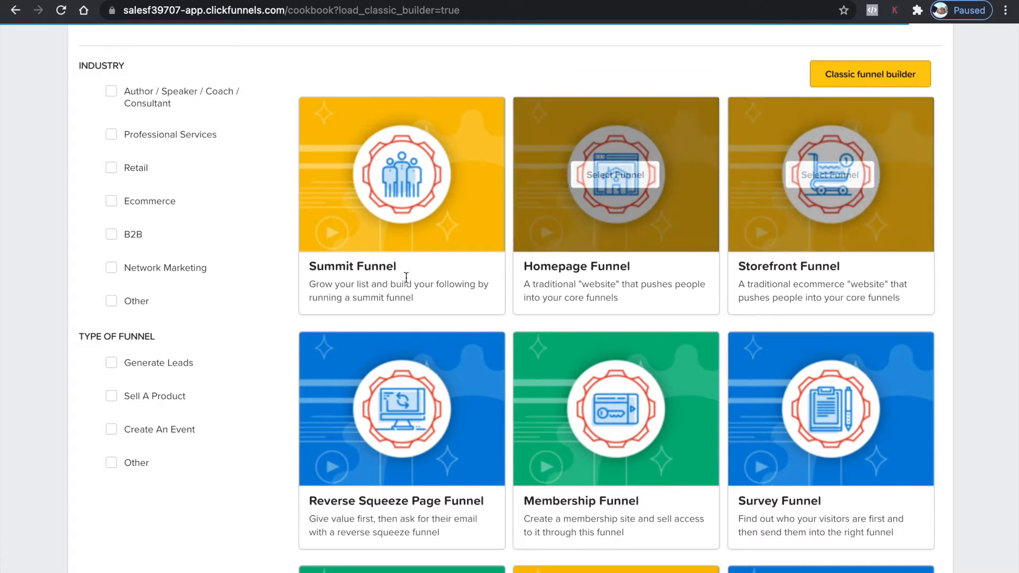
Filter the funnel types to the Ecommerce industry and the Sell A Product funnel type
scroll(303, 326, up, 3)
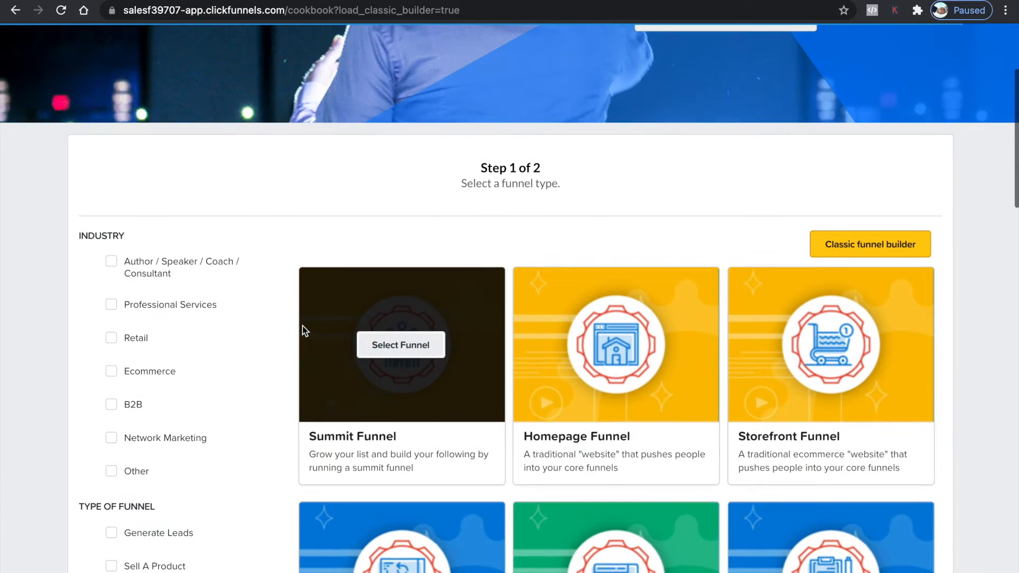
scroll(62, 443, down, 1)
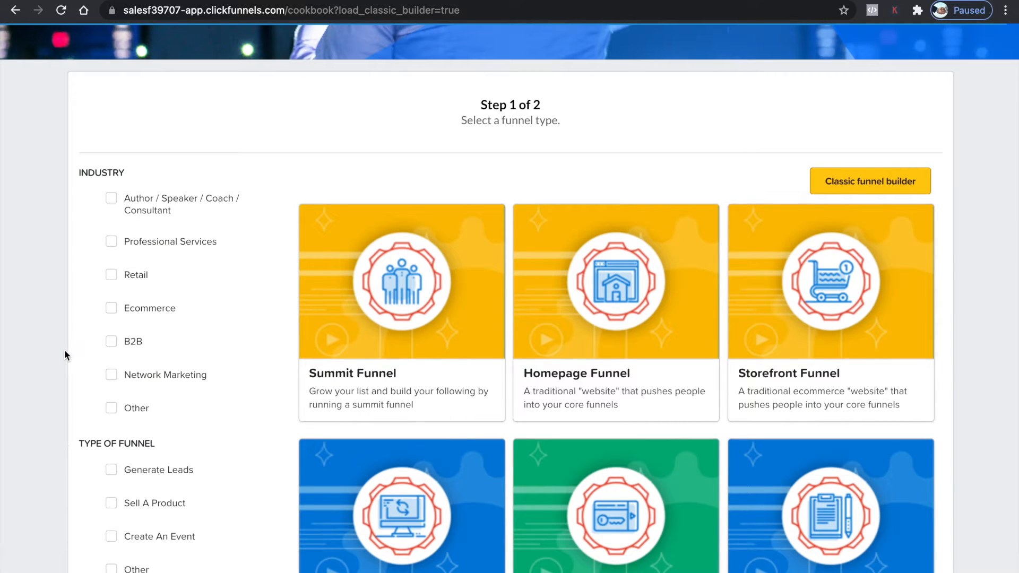
scroll(65, 349, down, 2)
scroll(144, 267, up, 1)
scroll(145, 268, up, 2)
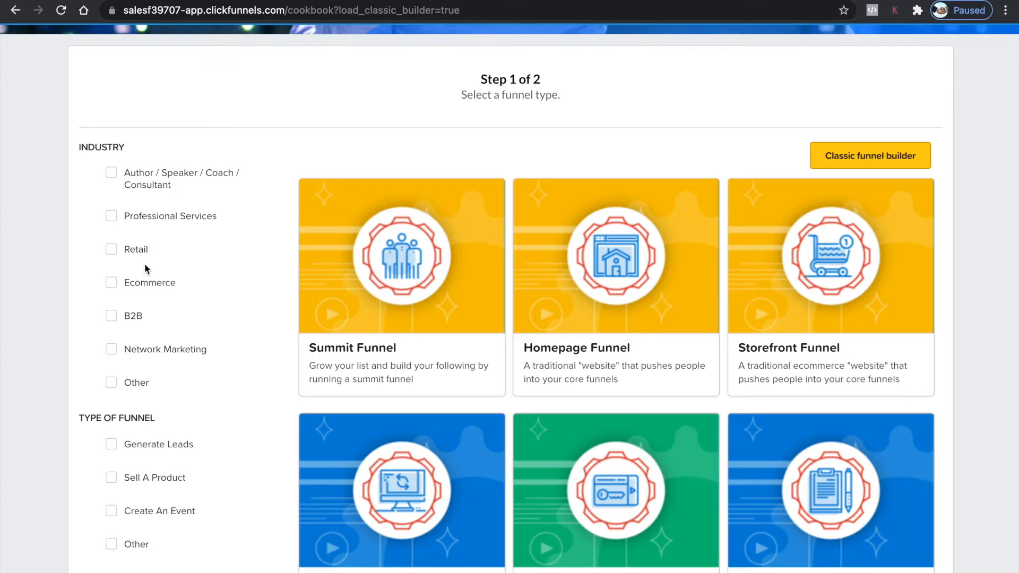
click(111, 283)
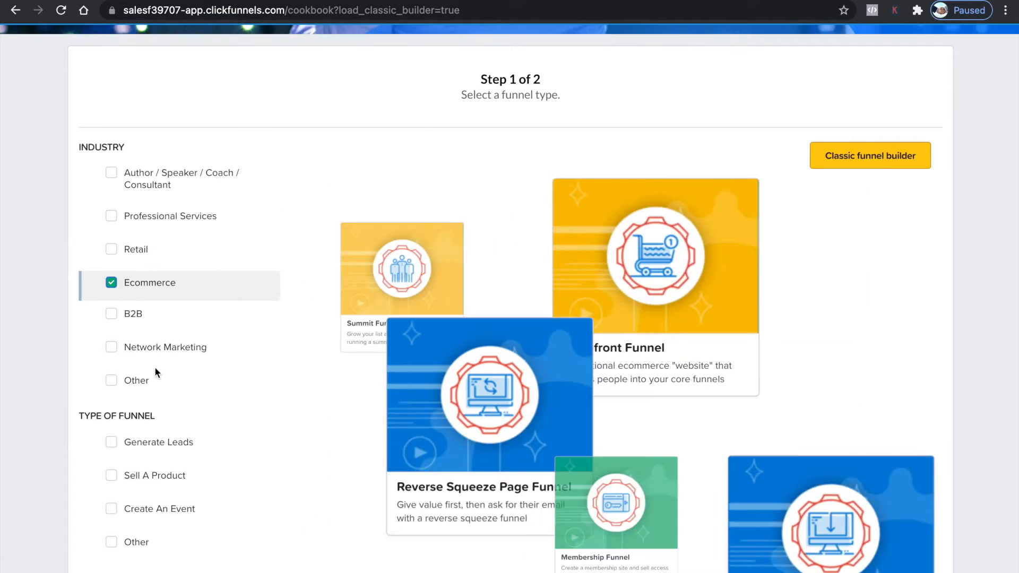
scroll(138, 372, down, 3)
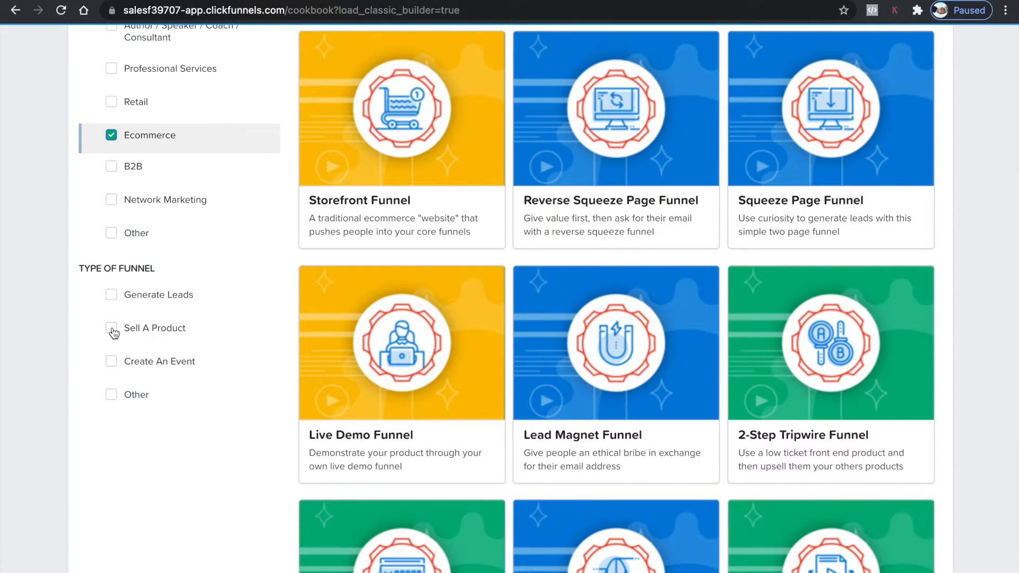
click(112, 328)
click(112, 328)
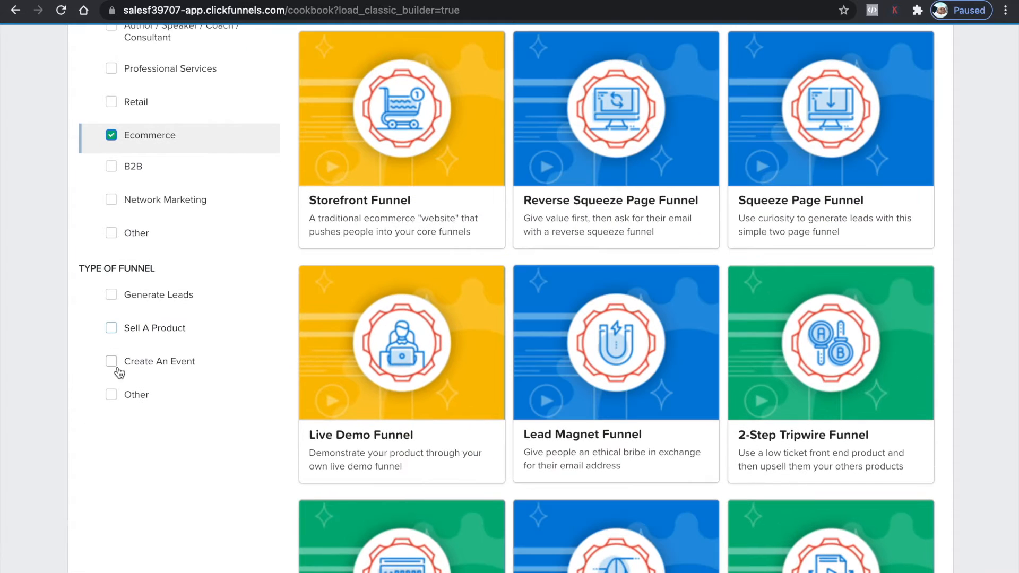
click(111, 330)
scroll(464, 272, up, 2)
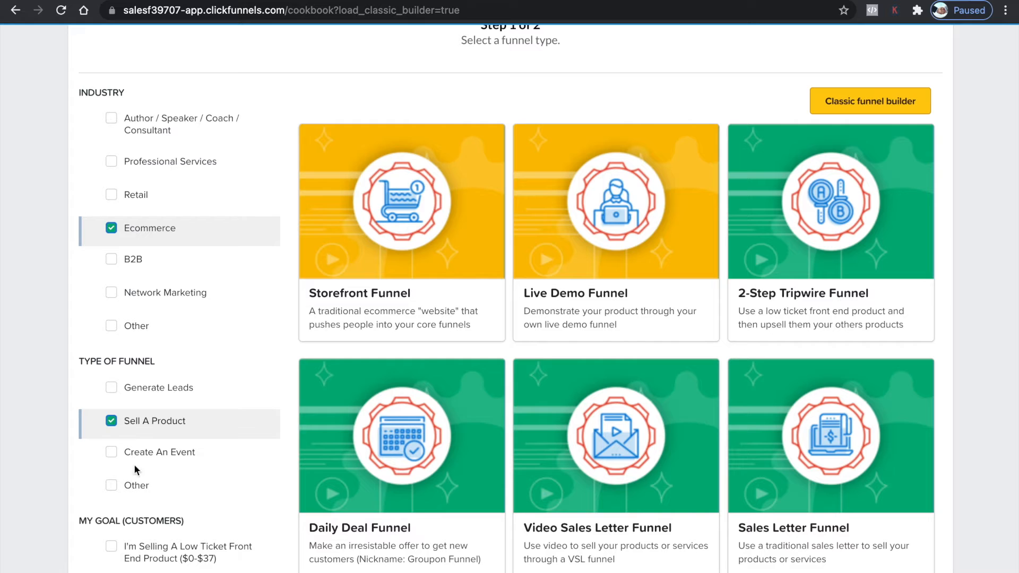
Select the Storefront Funnel as the funnel type
mouse_move(387, 148)
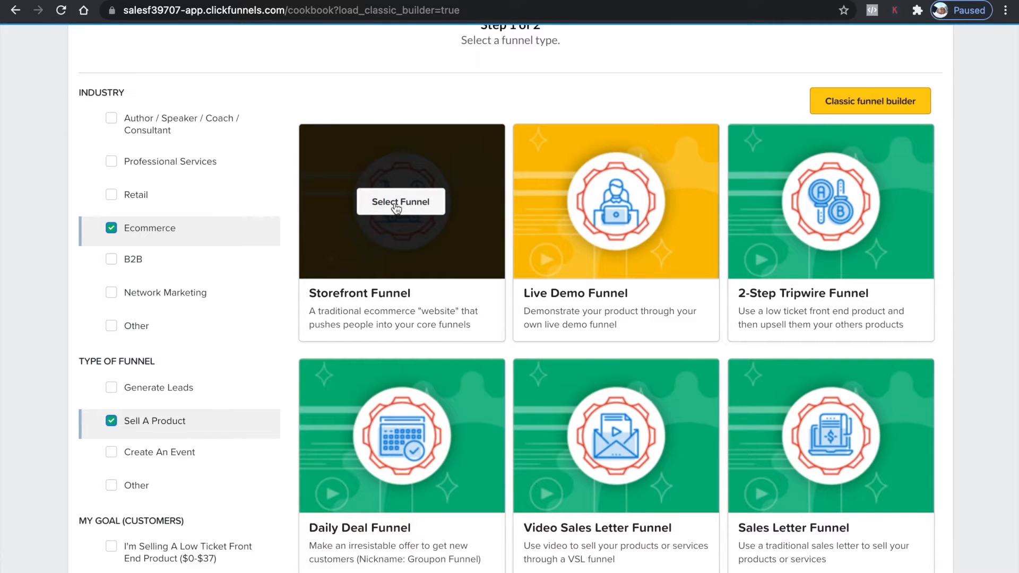
mouse_move(651, 246)
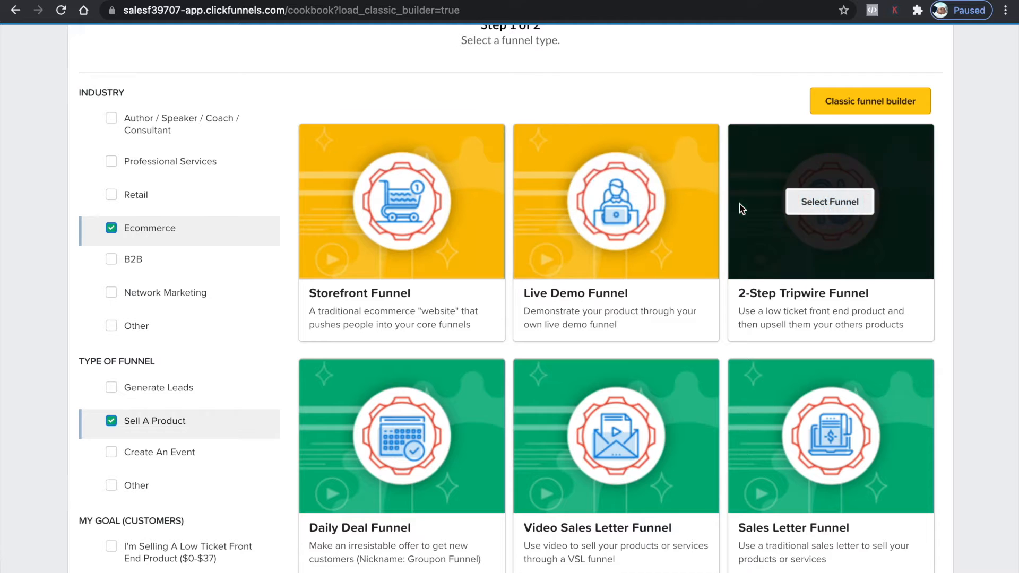
mouse_move(413, 243)
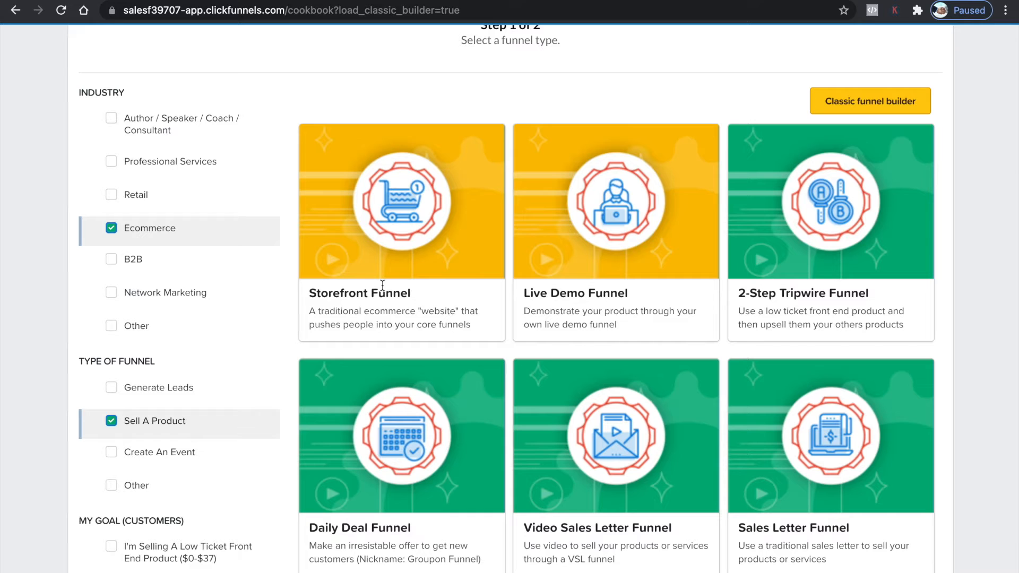
mouse_move(452, 203)
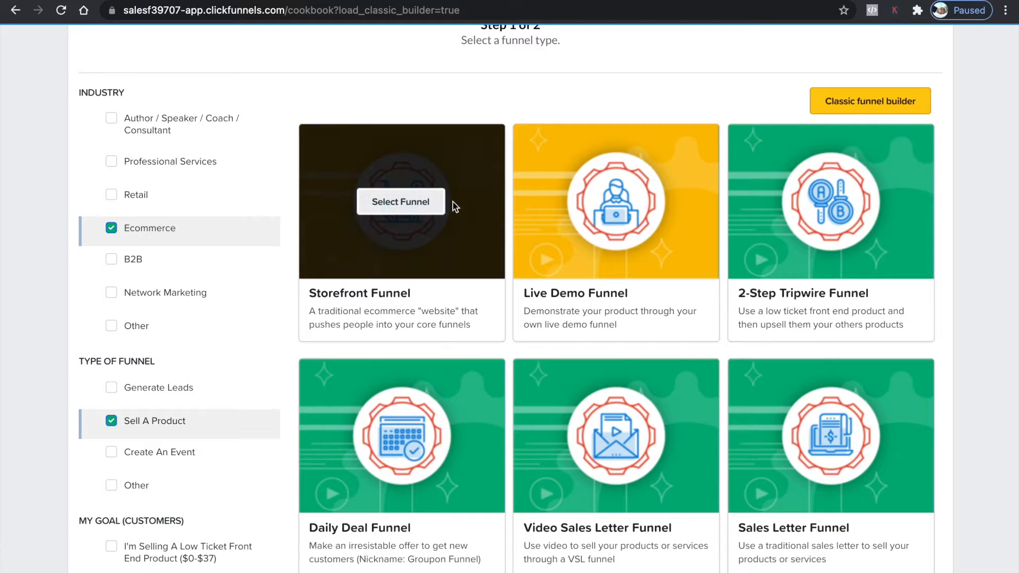
click(415, 211)
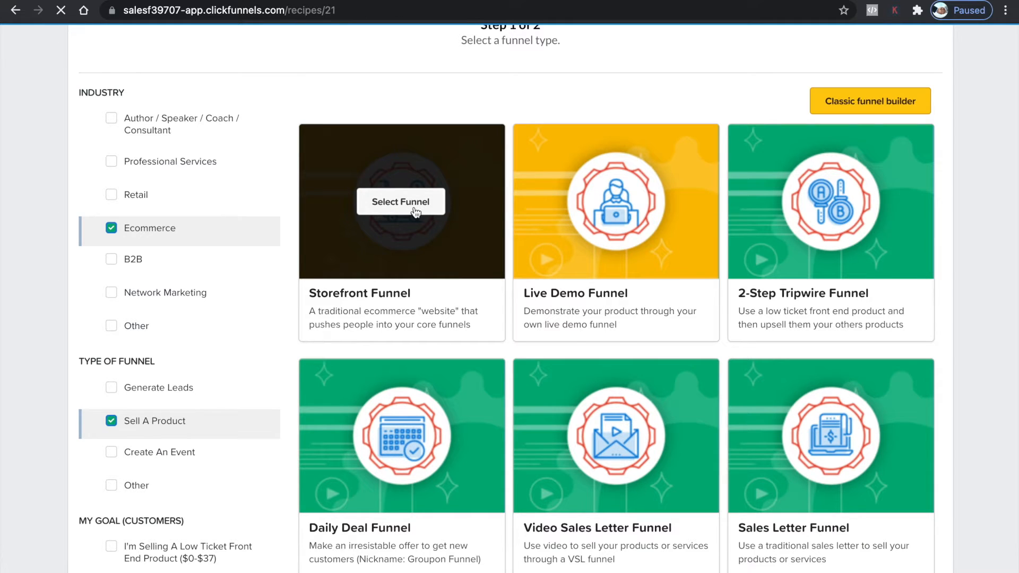
Choose the free Blank Storefront Funnel template and get the funnel
scroll(370, 258, down, 2)
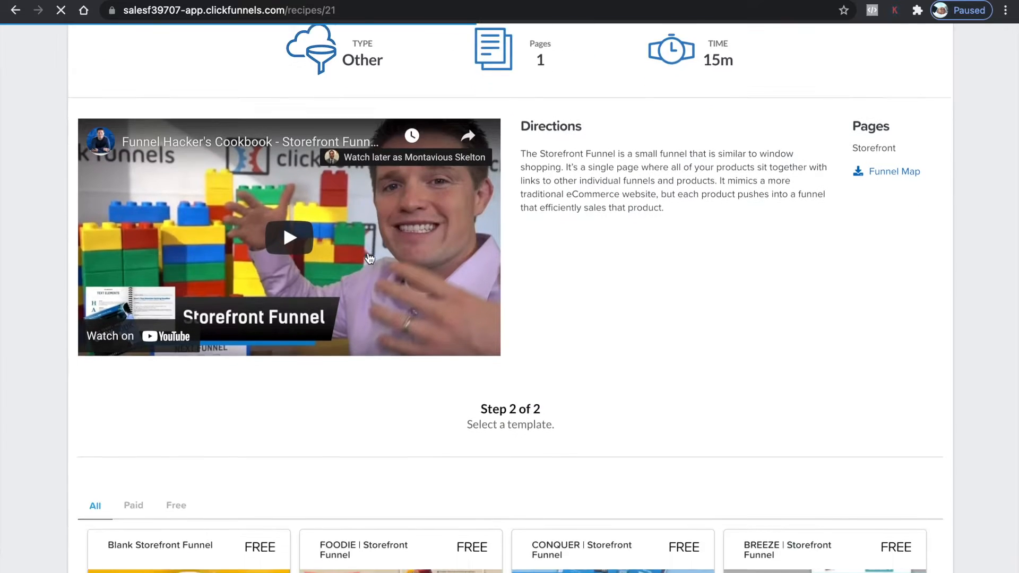
scroll(370, 259, down, 5)
click(186, 302)
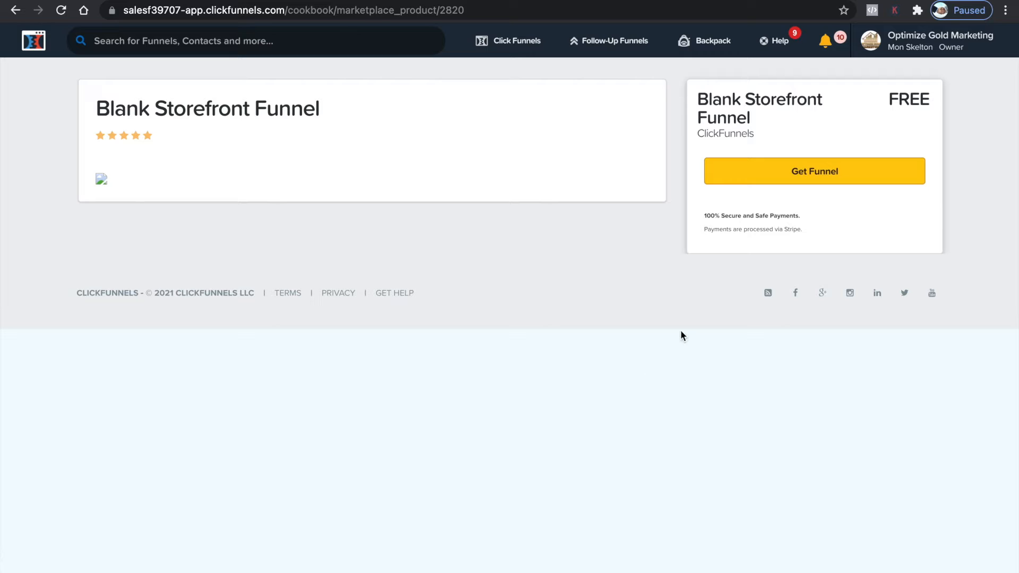
click(753, 184)
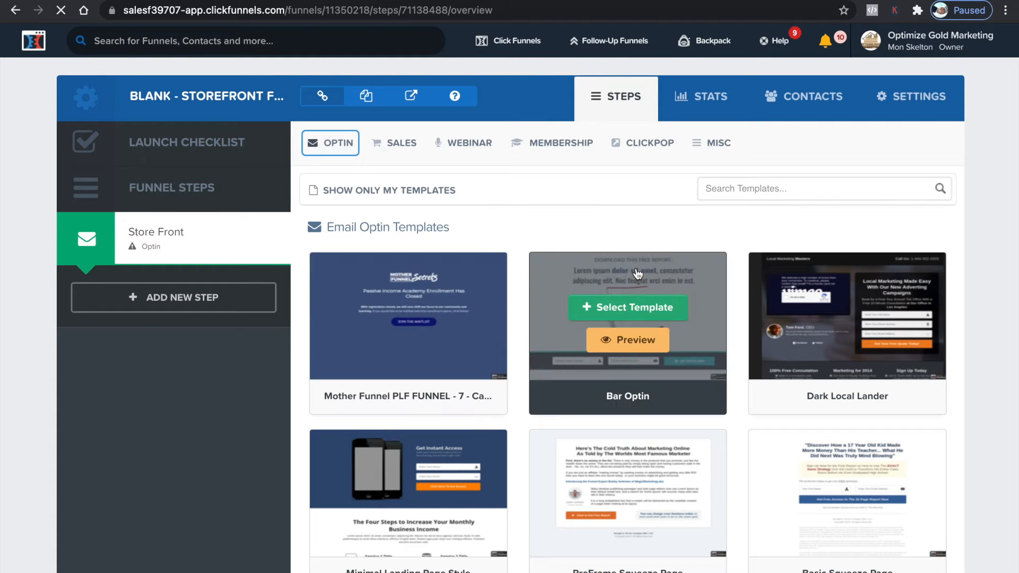
Browse the optin templates and select Mother Funnel Squeeze Page - 9 for the Store Front step
scroll(638, 274, down, 10)
scroll(638, 274, up, 4)
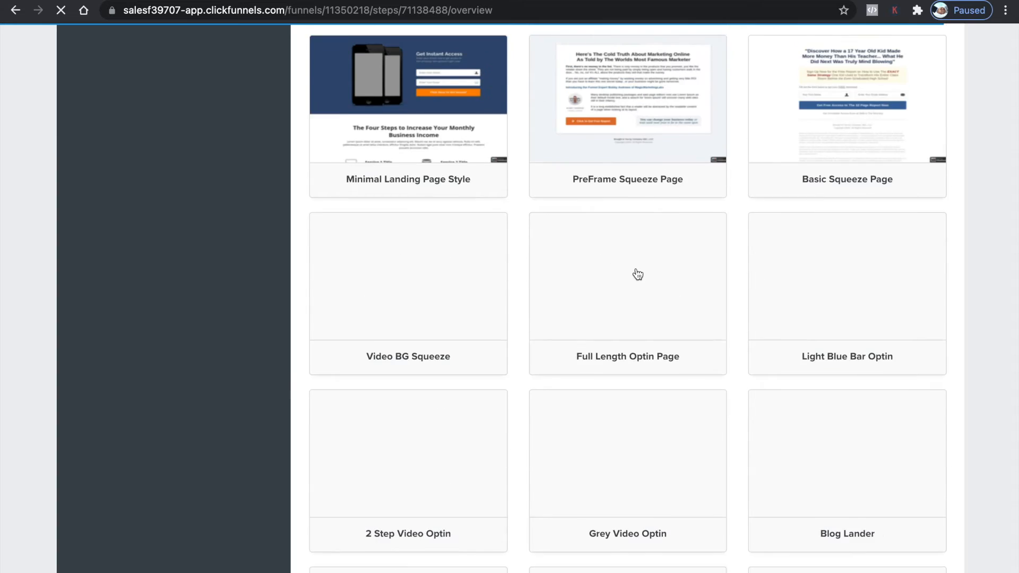
scroll(637, 274, up, 3)
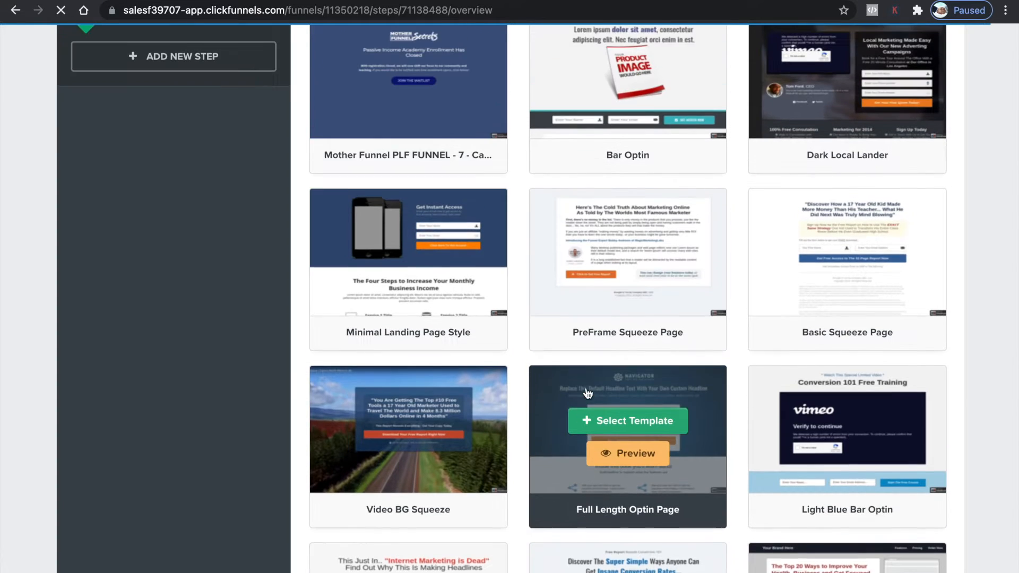
scroll(587, 393, up, 3)
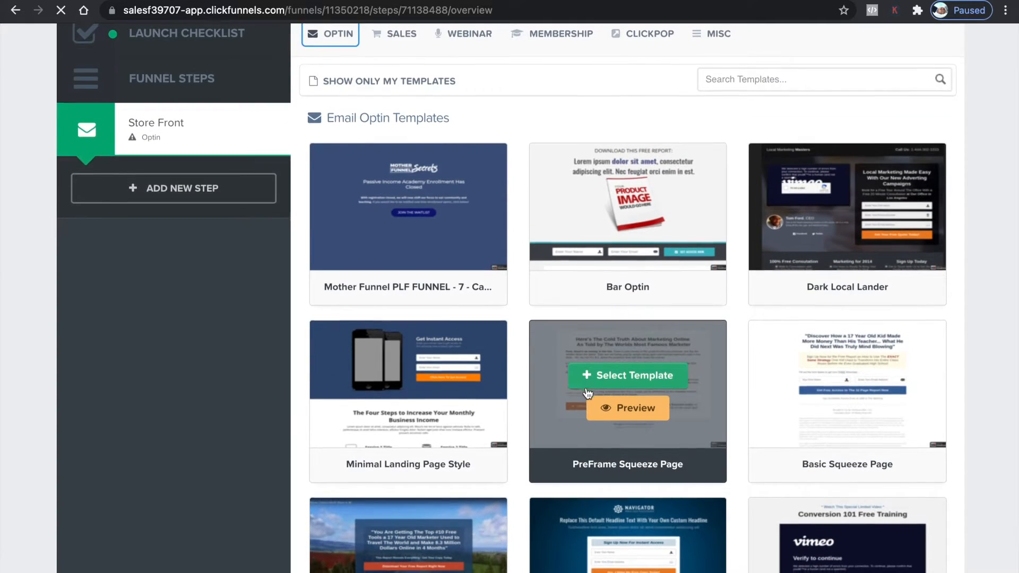
scroll(588, 393, down, 8)
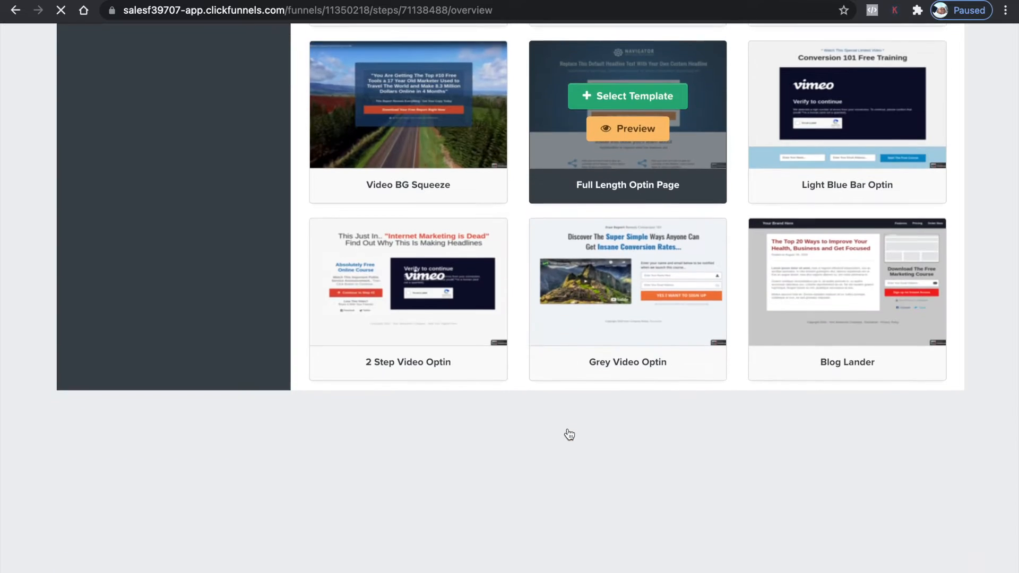
scroll(570, 434, down, 1)
scroll(808, 338, down, 4)
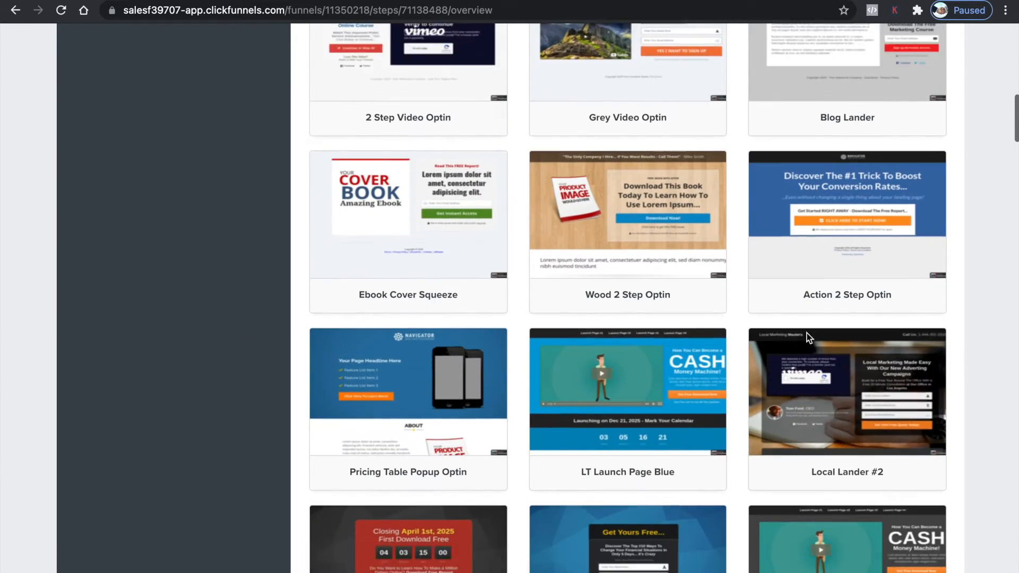
scroll(706, 350, down, 3)
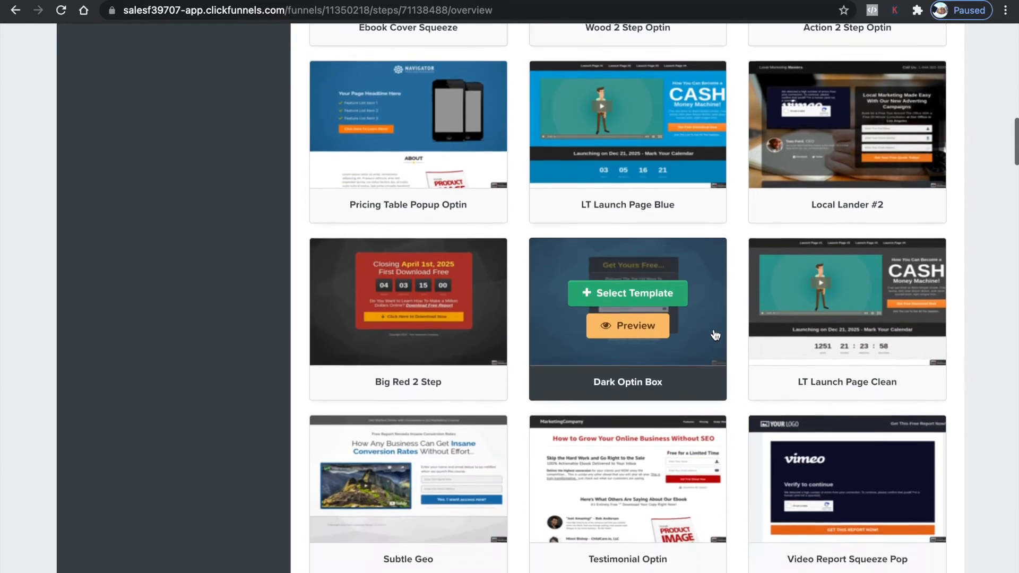
scroll(715, 334, down, 7)
scroll(663, 383, down, 6)
scroll(686, 400, down, 3)
scroll(686, 400, down, 12)
scroll(756, 409, down, 4)
scroll(727, 372, down, 5)
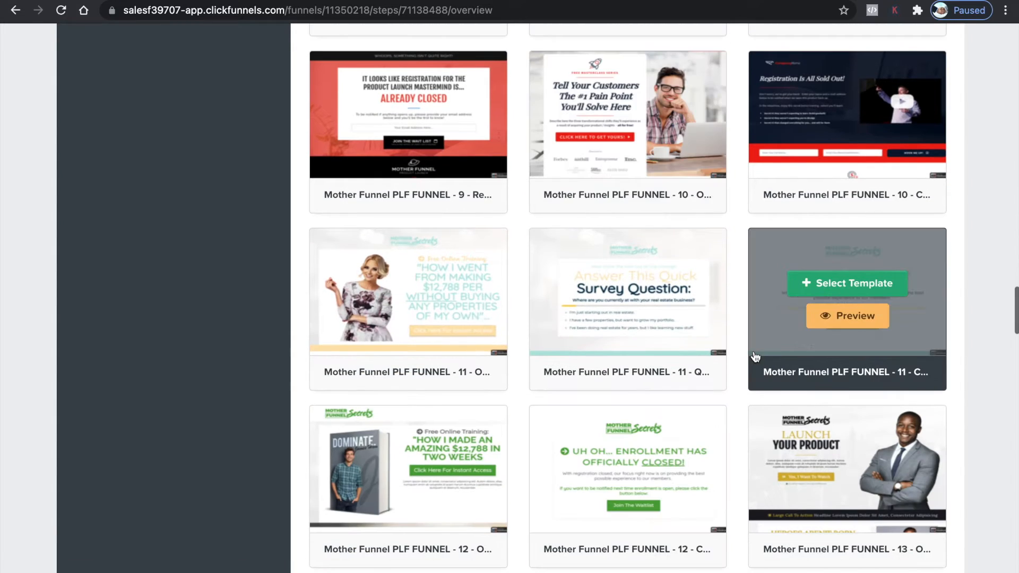
scroll(755, 357, down, 5)
scroll(709, 295, down, 4)
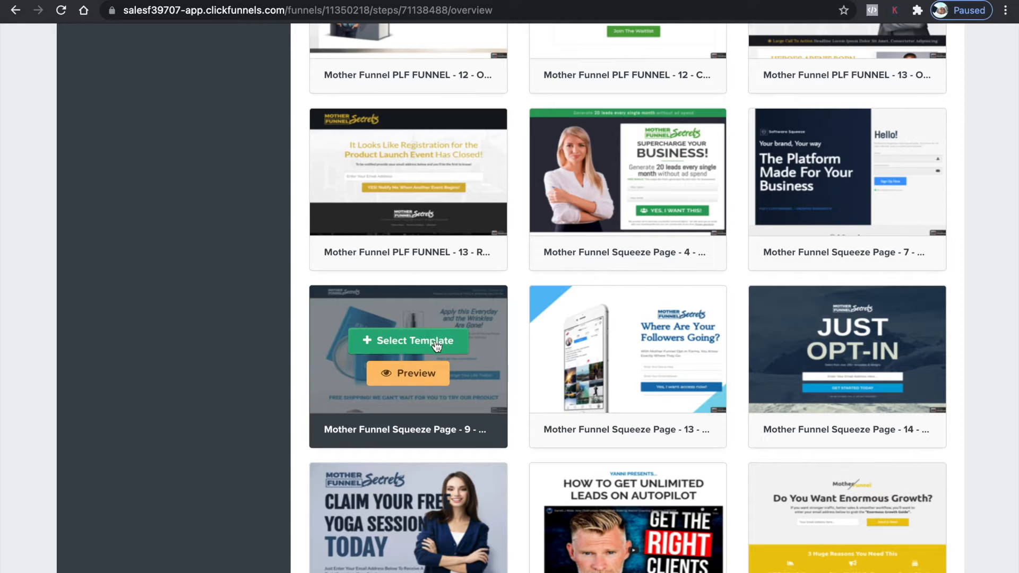
click(434, 343)
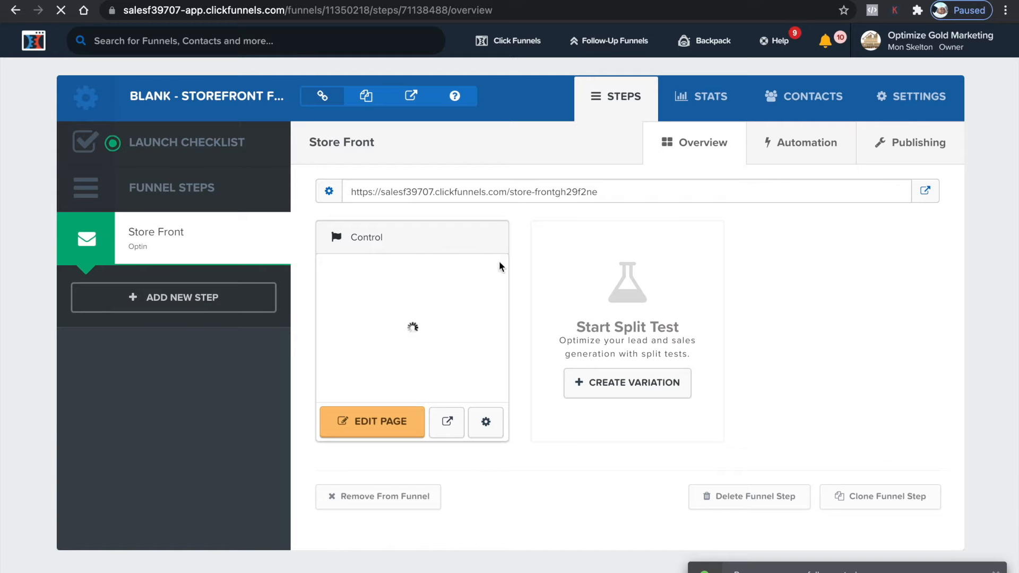
Open the Store Front page in the editor and review the product image's Settings, Themes and Advanced options
click(380, 421)
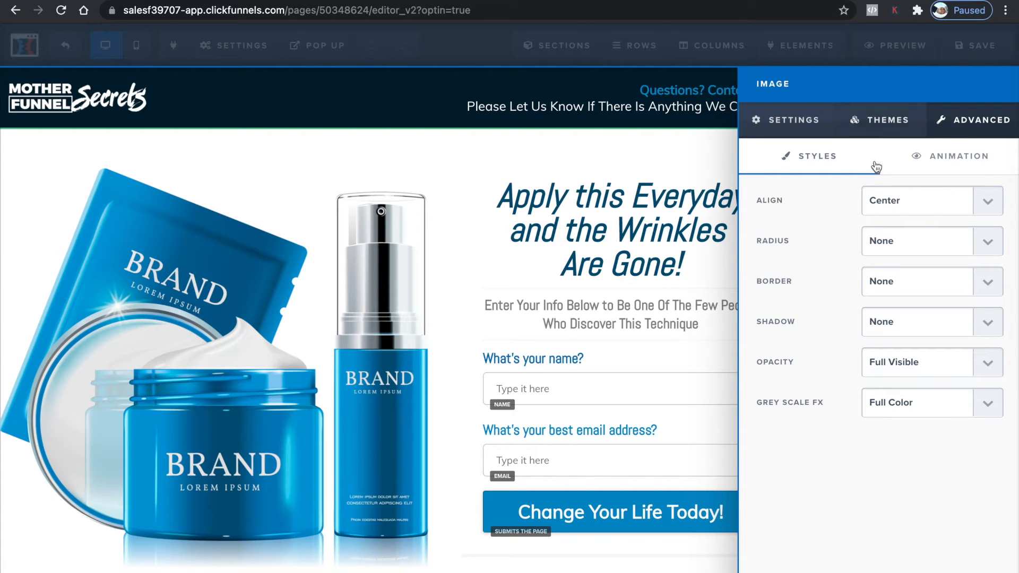
click(893, 123)
click(789, 122)
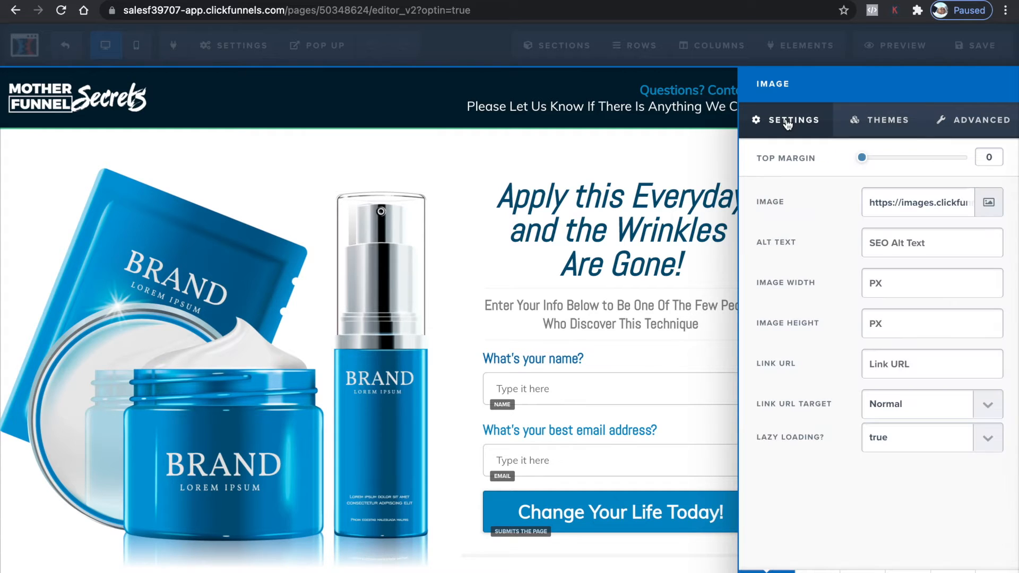
click(998, 120)
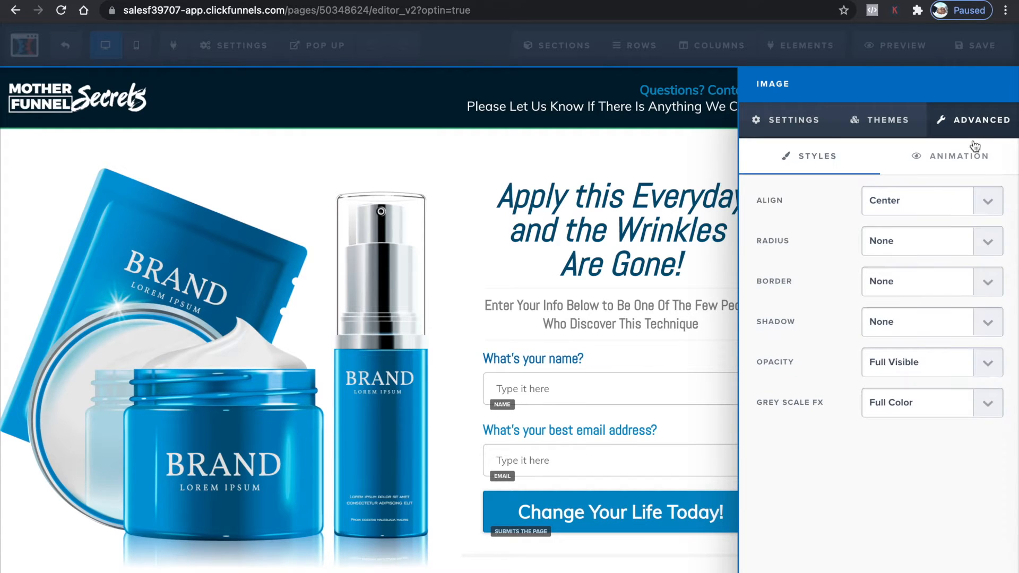
click(815, 130)
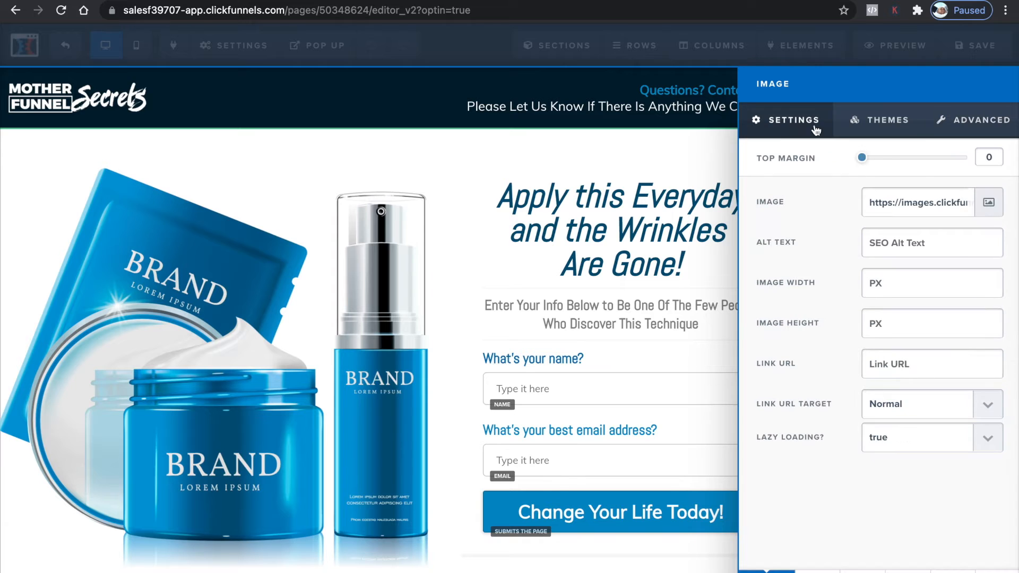
Replace the product image with the wavy soap bars image from the uploaded images library
click(989, 202)
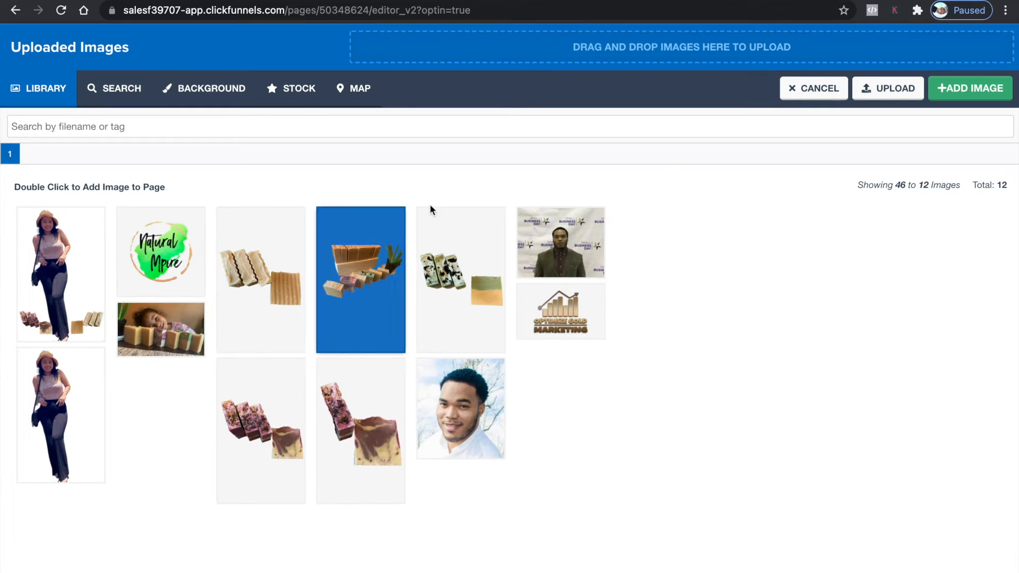
click(298, 334)
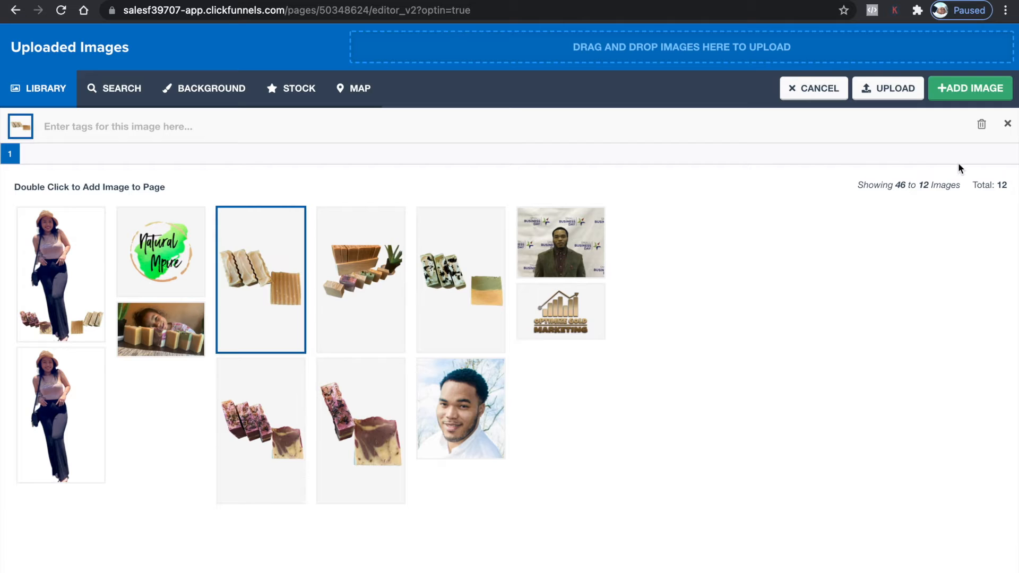
click(973, 88)
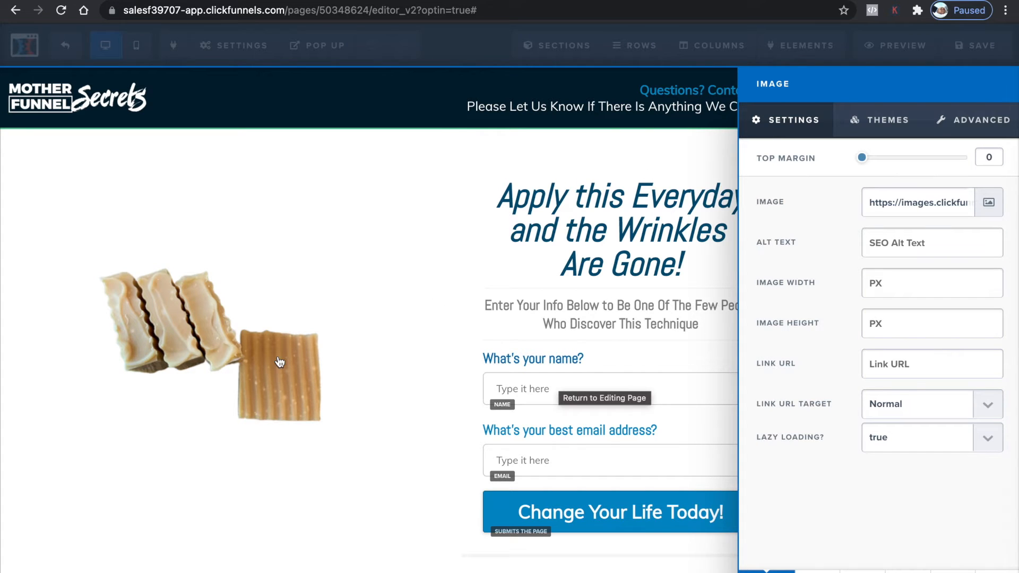
Replace the founder photo in the Meet Jessica section with the woman-with-soap-bars image from the uploaded images library
click(371, 228)
scroll(397, 266, down, 4)
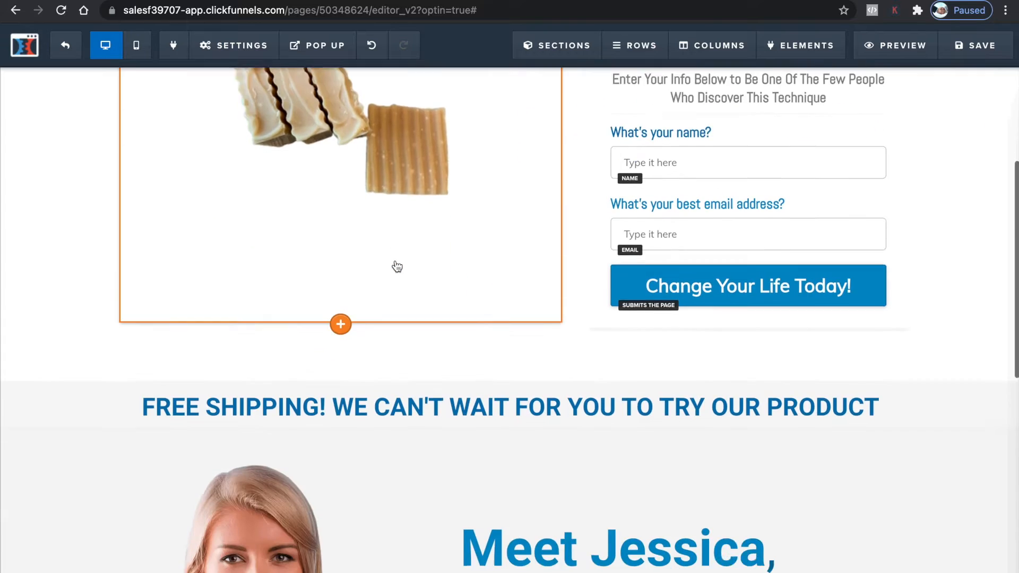
scroll(397, 267, down, 7)
click(316, 326)
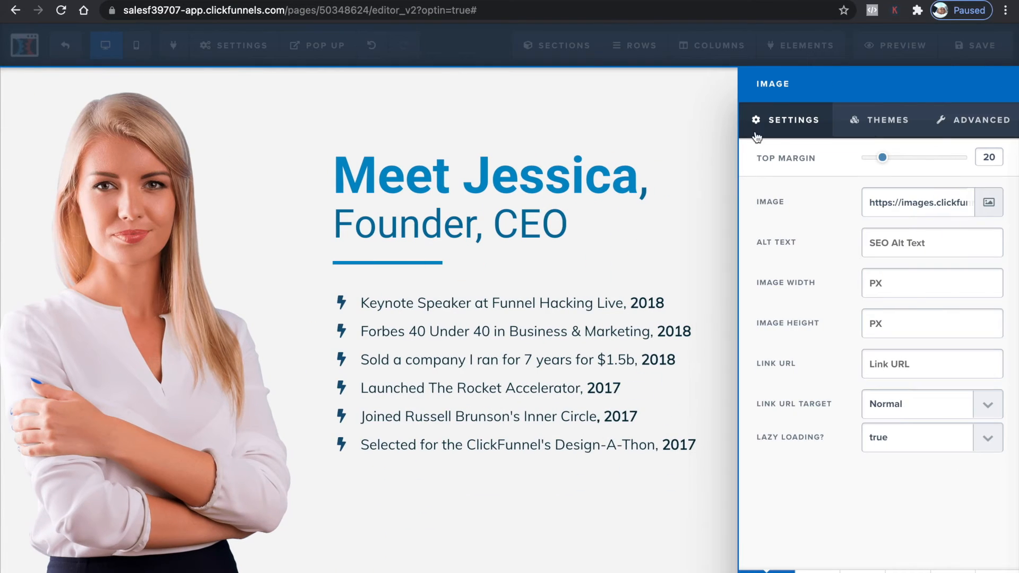
click(989, 202)
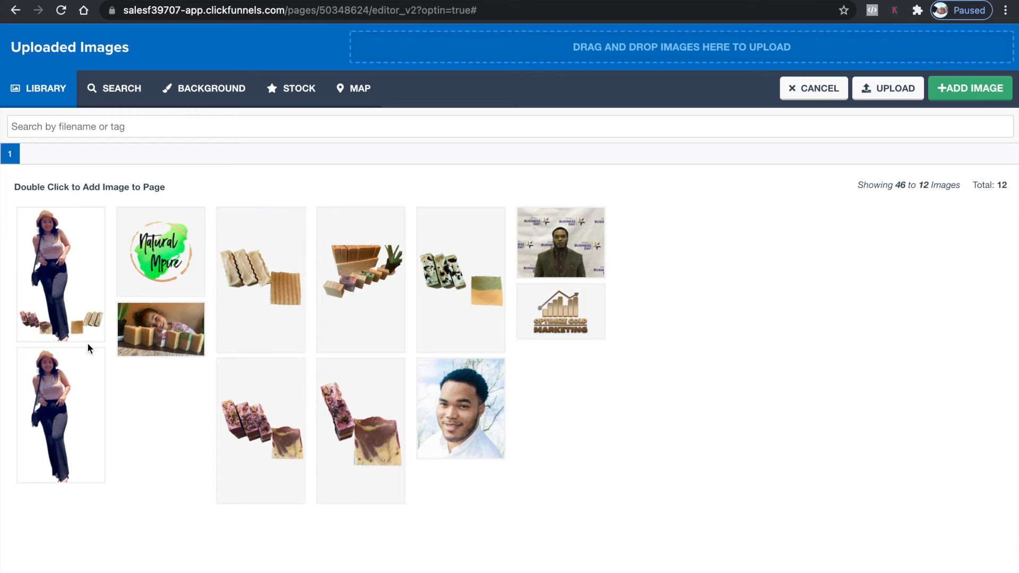
click(60, 281)
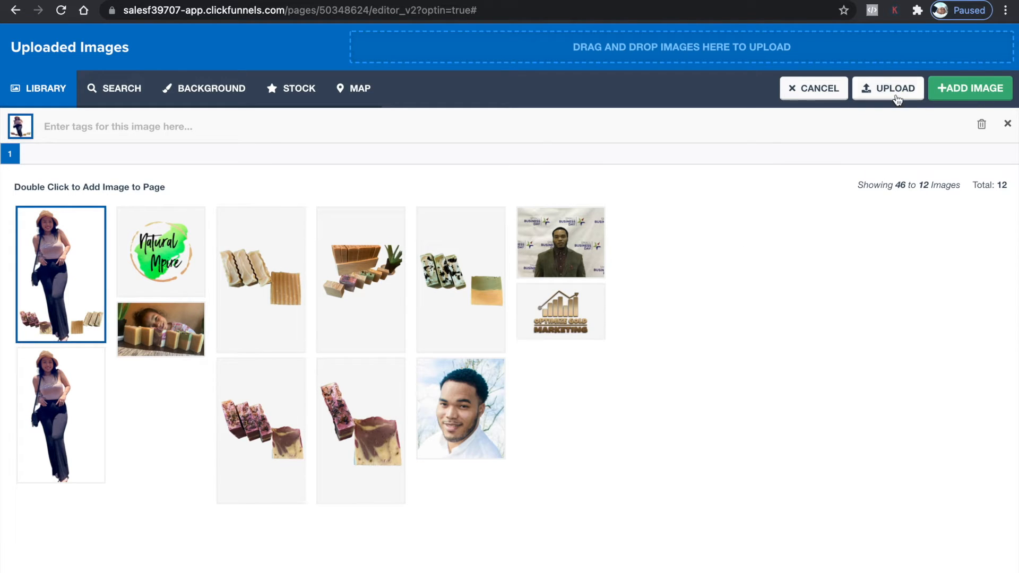
click(946, 88)
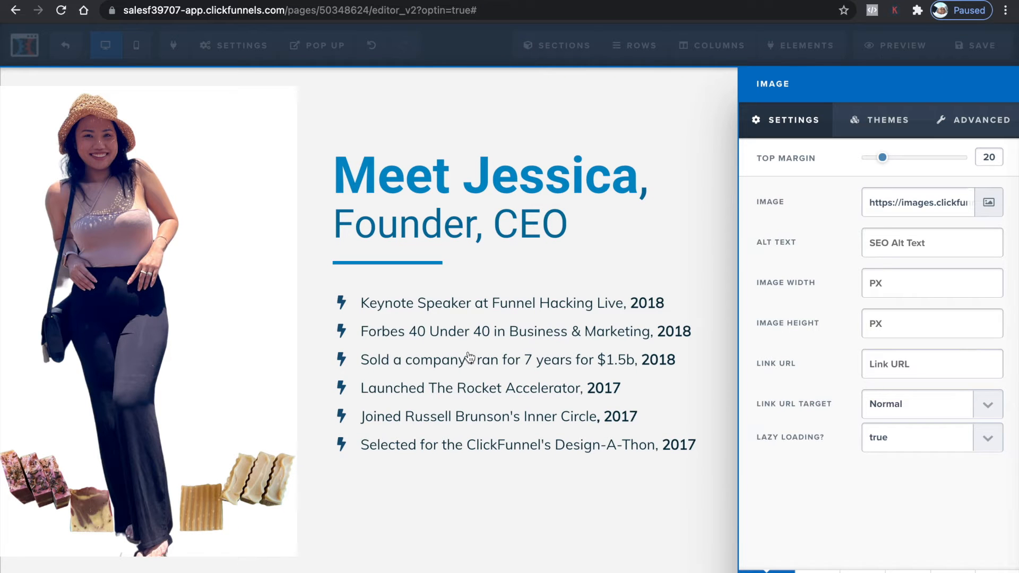
Set the Free Shipping section's background colour to white (#ffffff)
click(482, 483)
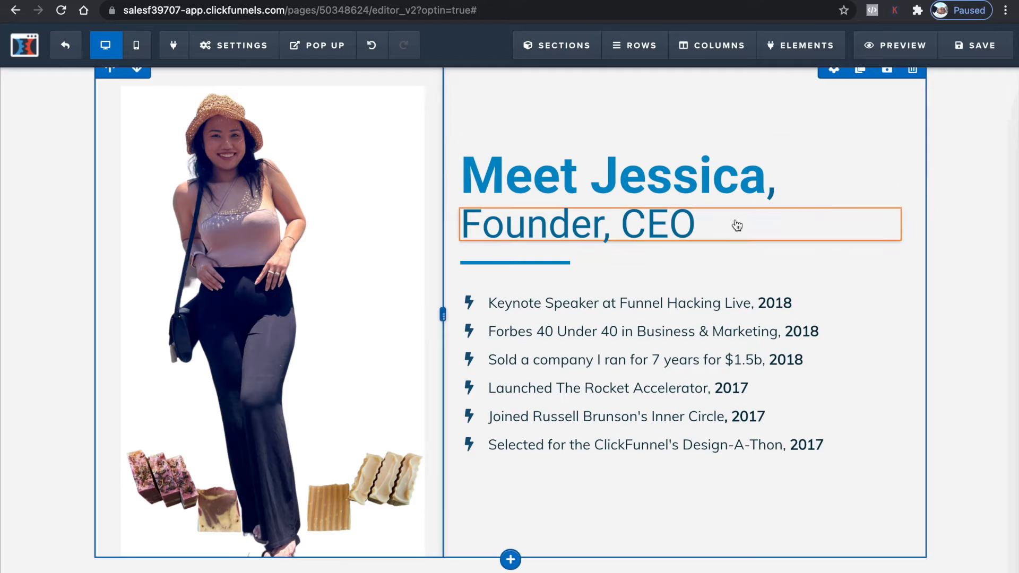
scroll(737, 225, up, 2)
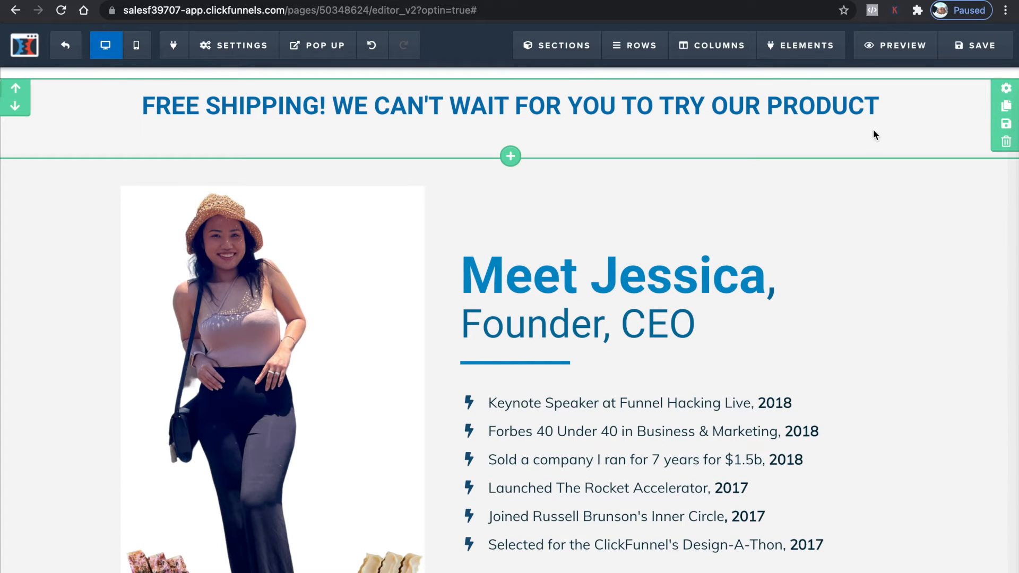
click(1006, 90)
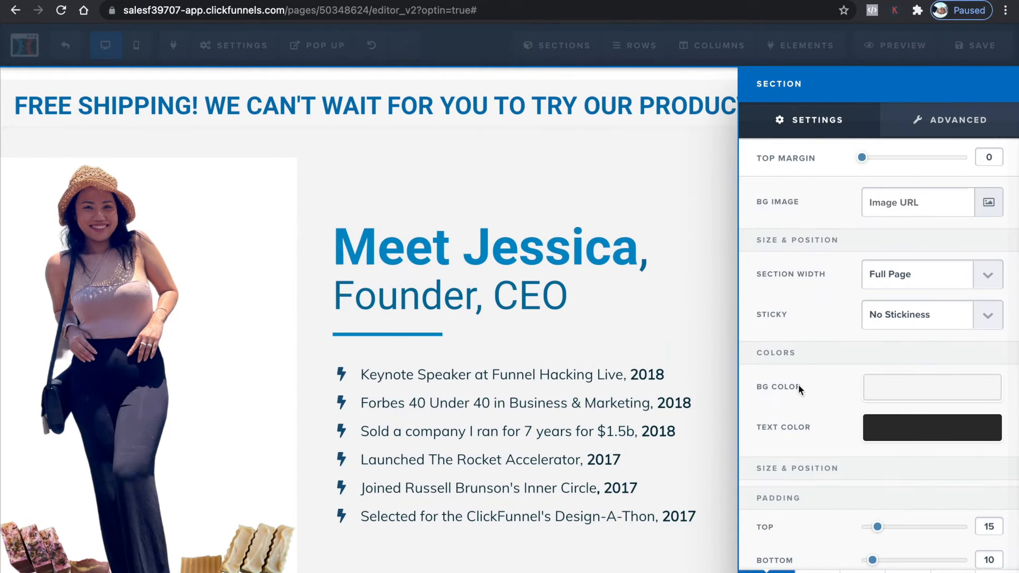
click(894, 390)
click(849, 437)
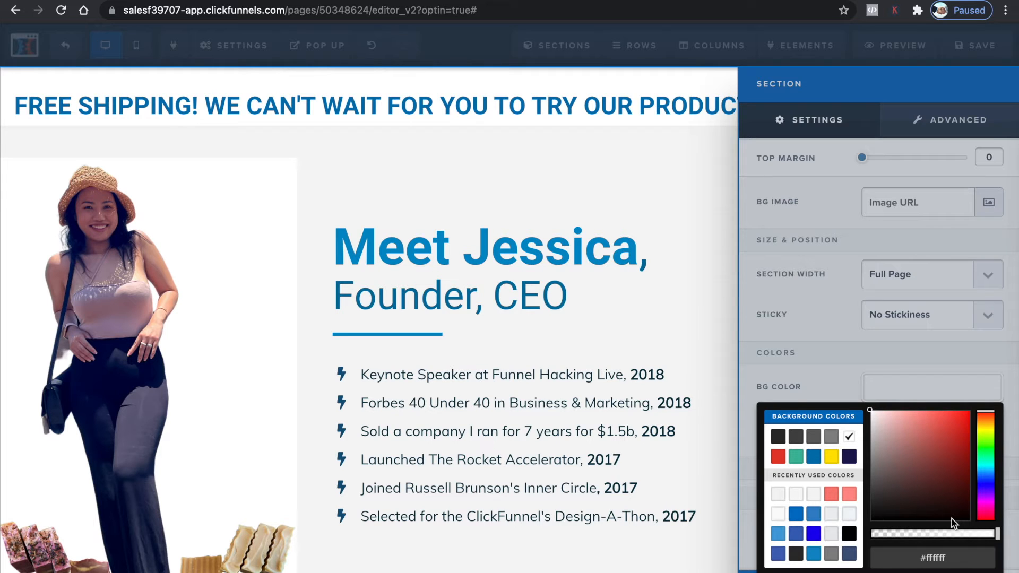
click(847, 332)
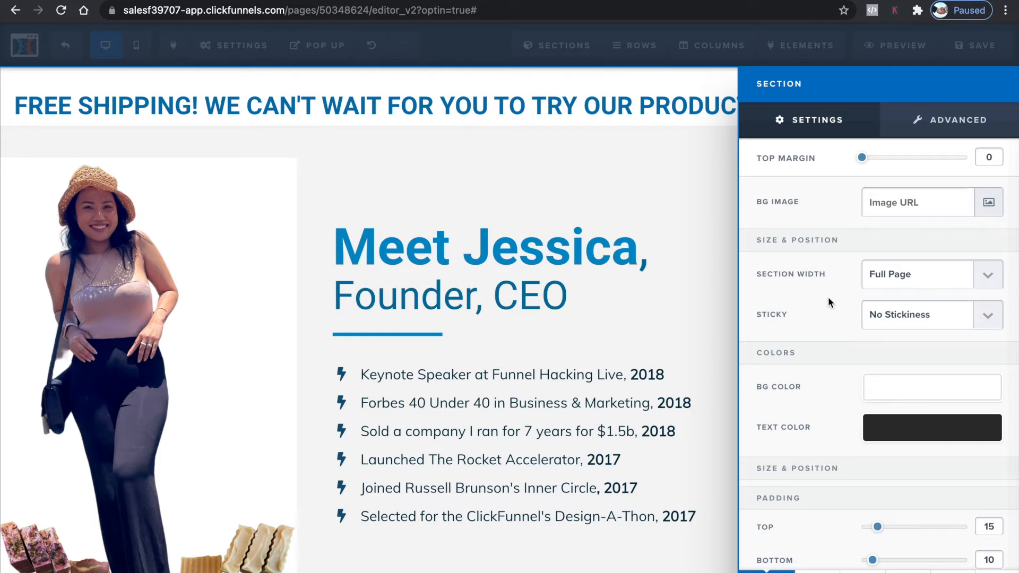
click(712, 418)
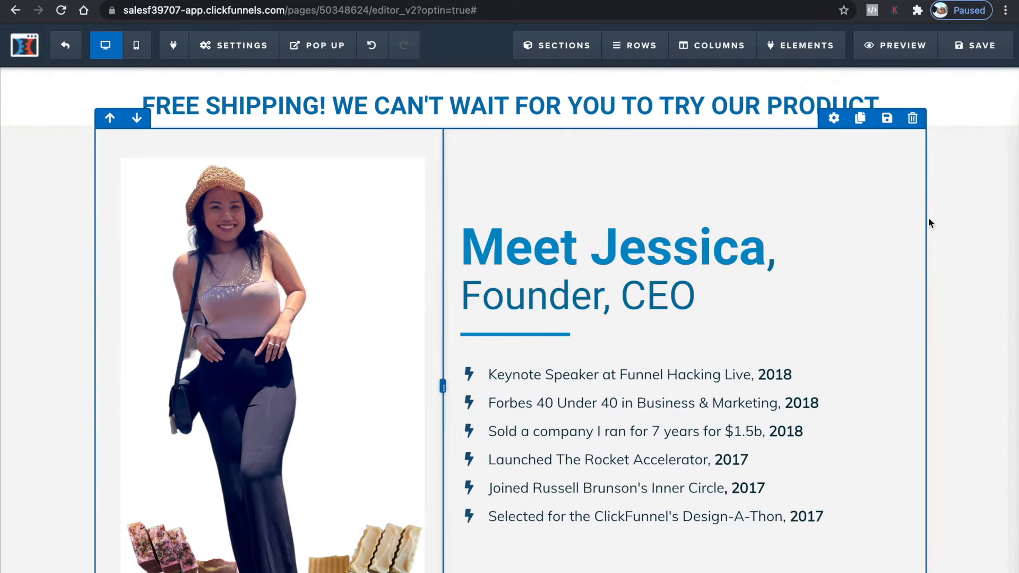
Set the founder section's background colour to white (#ffffff)
click(1004, 143)
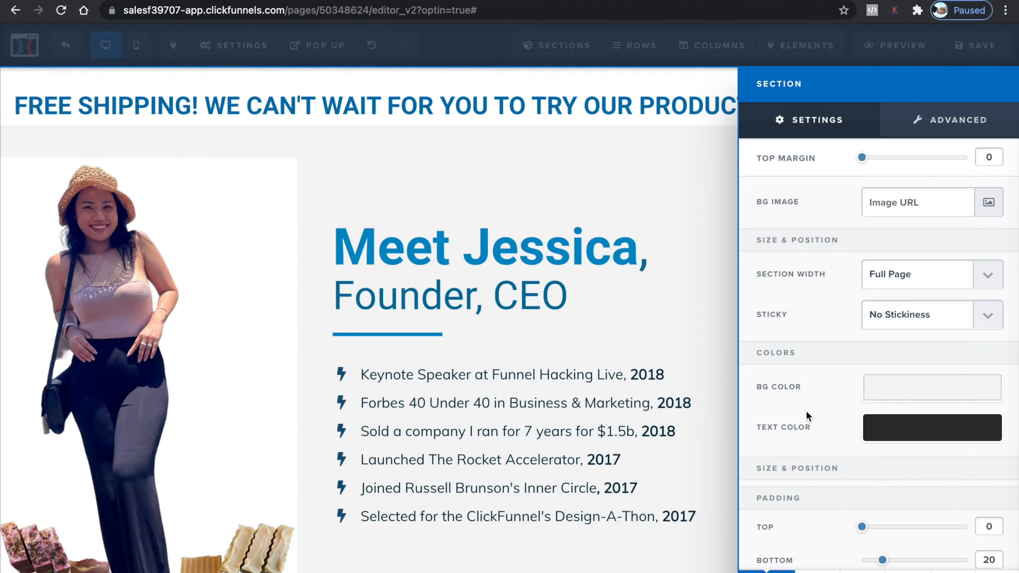
click(895, 387)
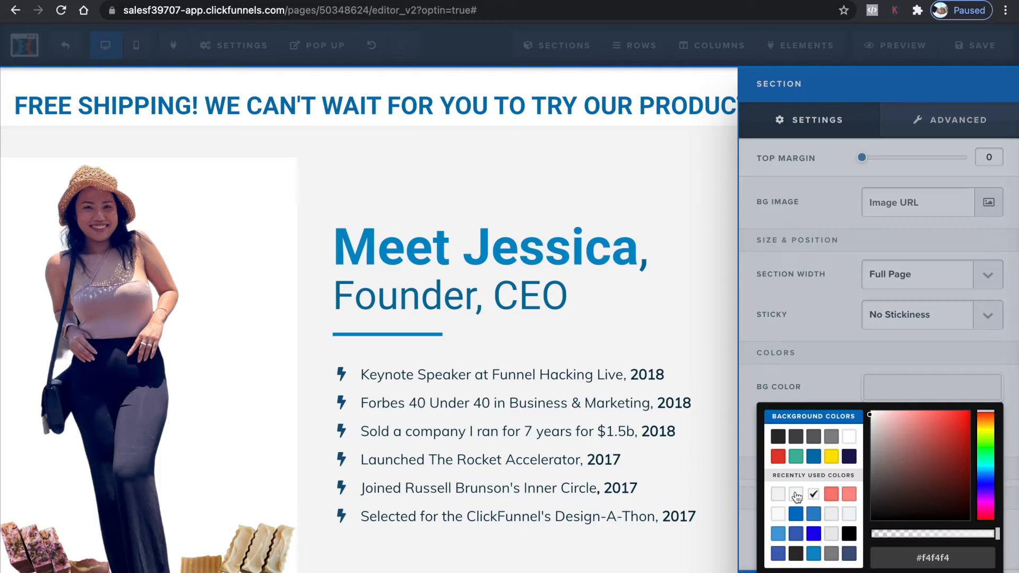
click(851, 438)
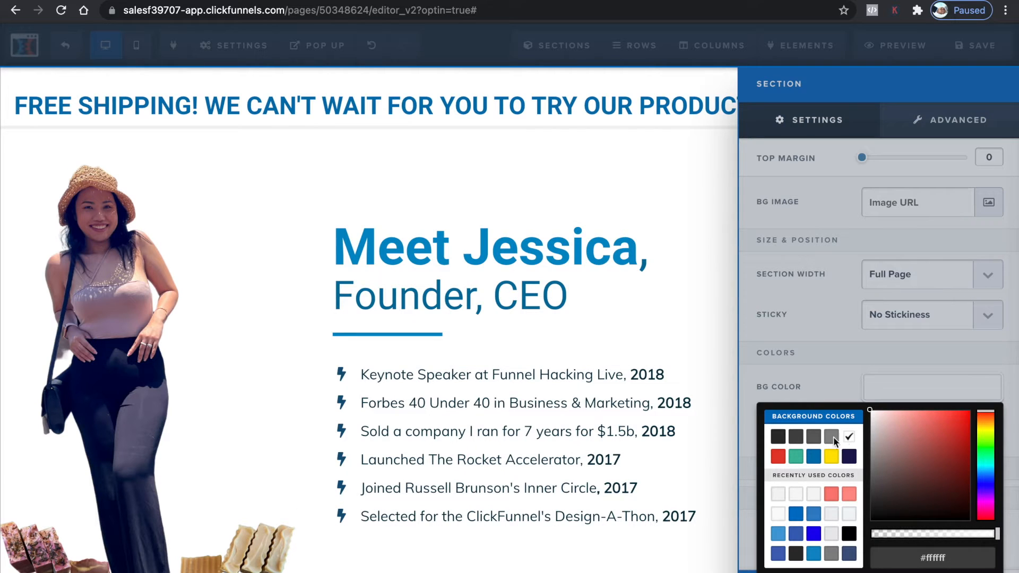
click(423, 176)
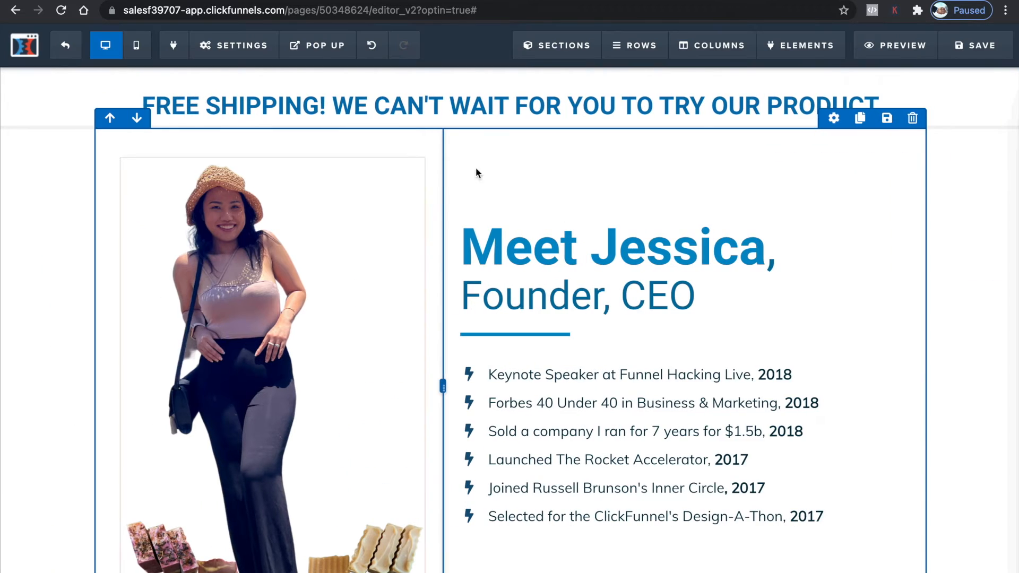
Replace the name Jessica in the founder heading with the owner's first name
double_click(680, 245)
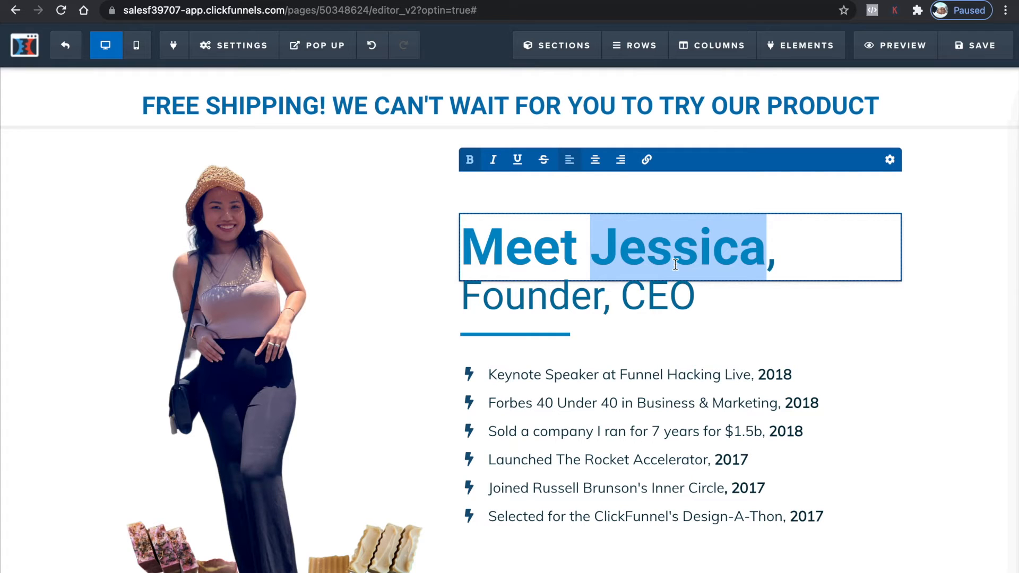
text(Prach)
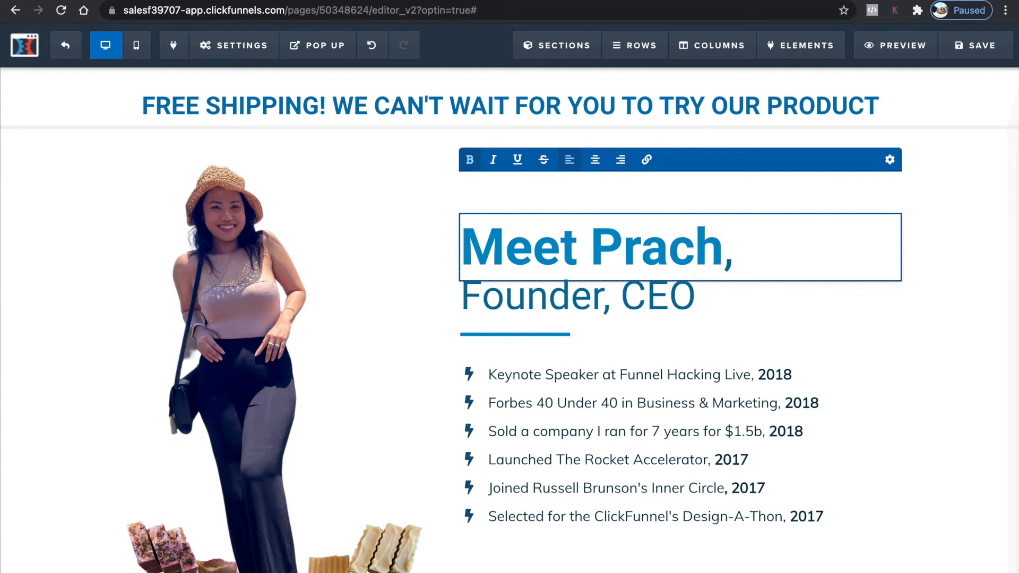
text(a)
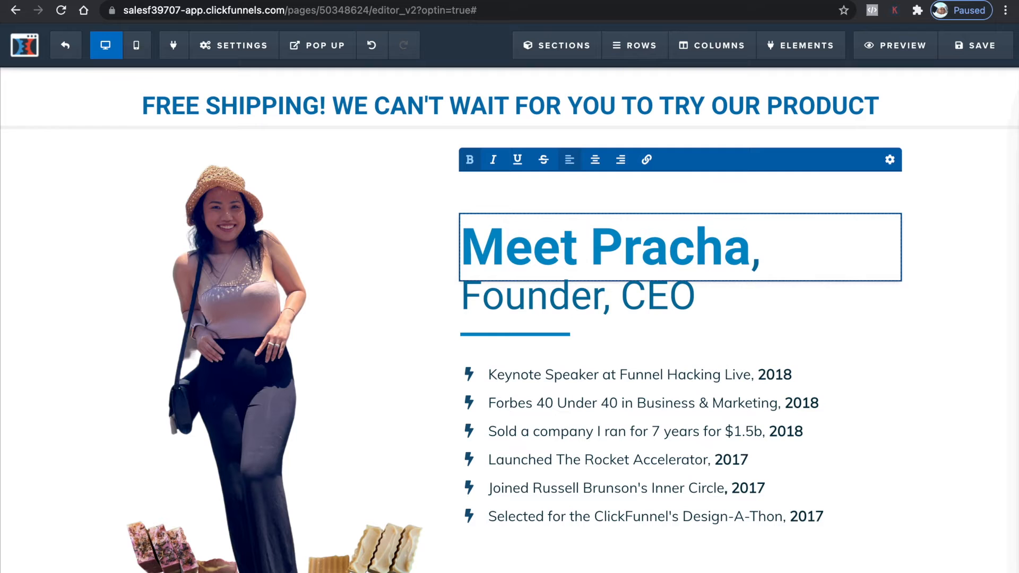
Replace the Mother Funnel Secrets header logo with the Natural Mpire logo from the uploaded images
scroll(627, 343, down, 5)
scroll(626, 363, up, 15)
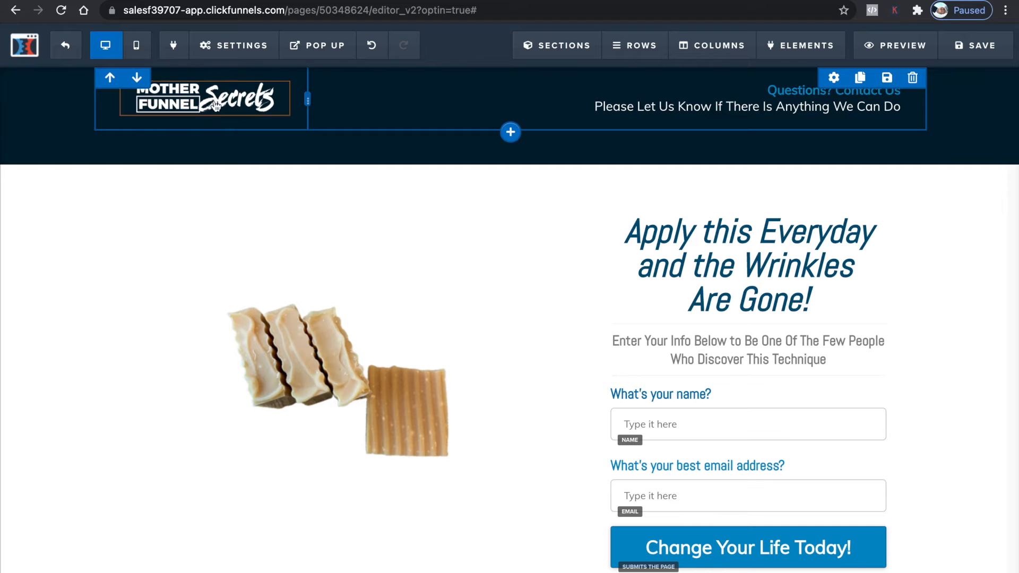
mouse_move(256, 97)
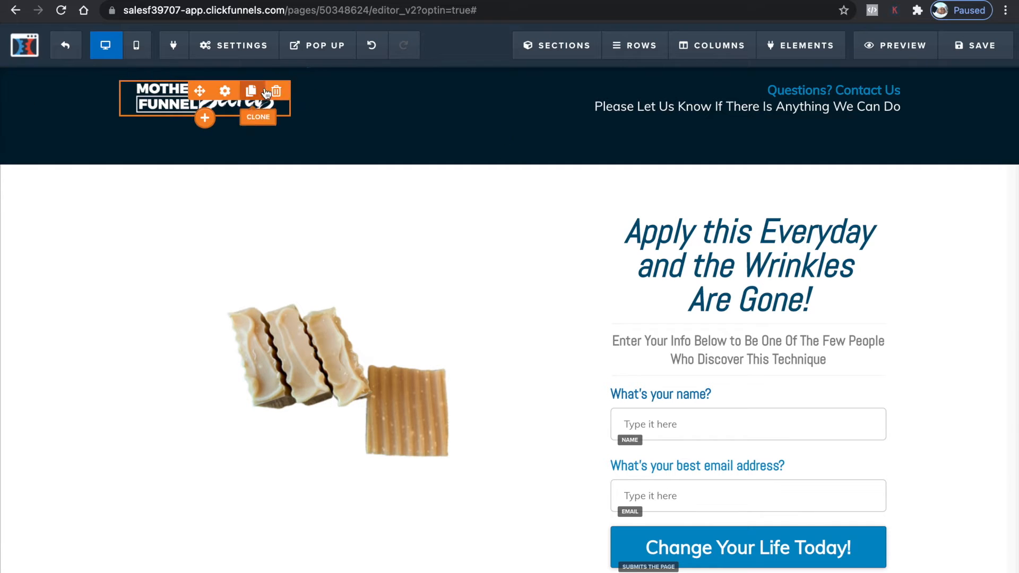
click(224, 92)
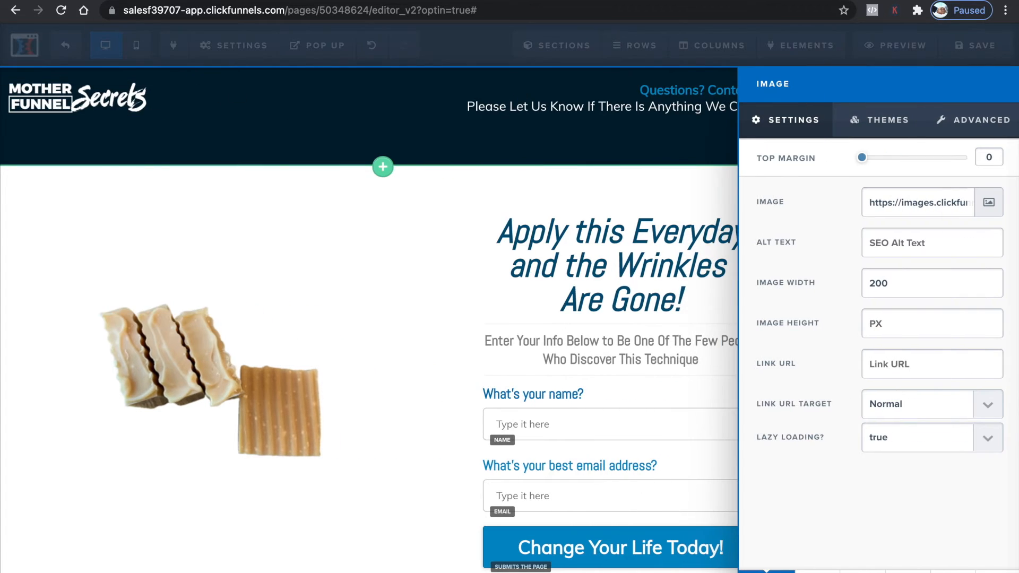
click(989, 203)
click(181, 241)
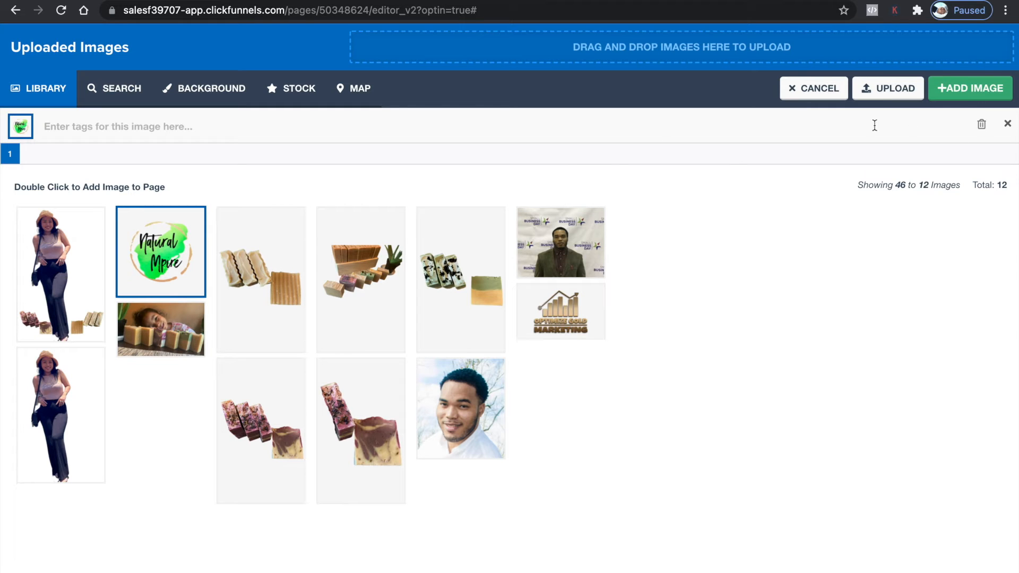
click(962, 95)
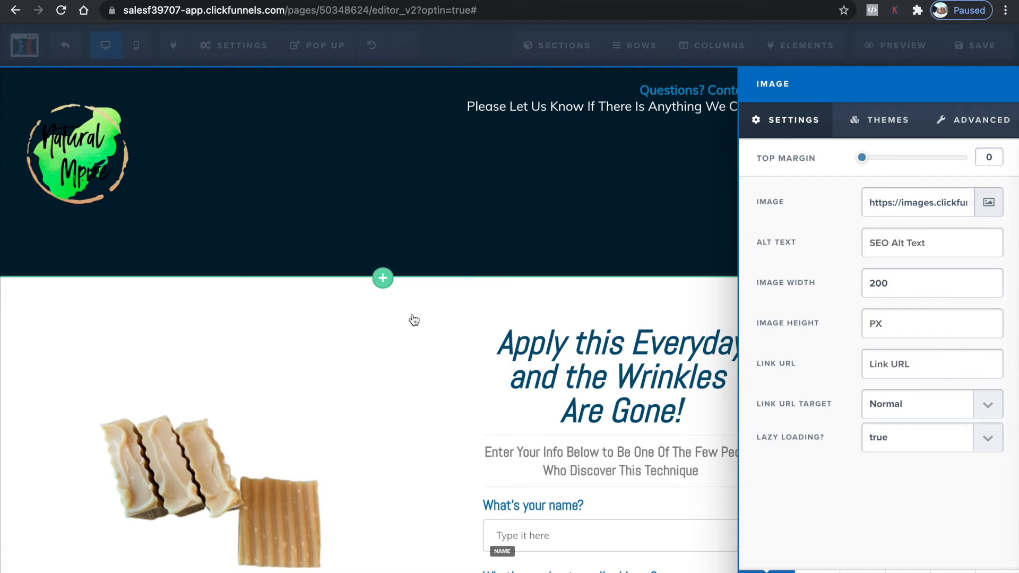
click(266, 390)
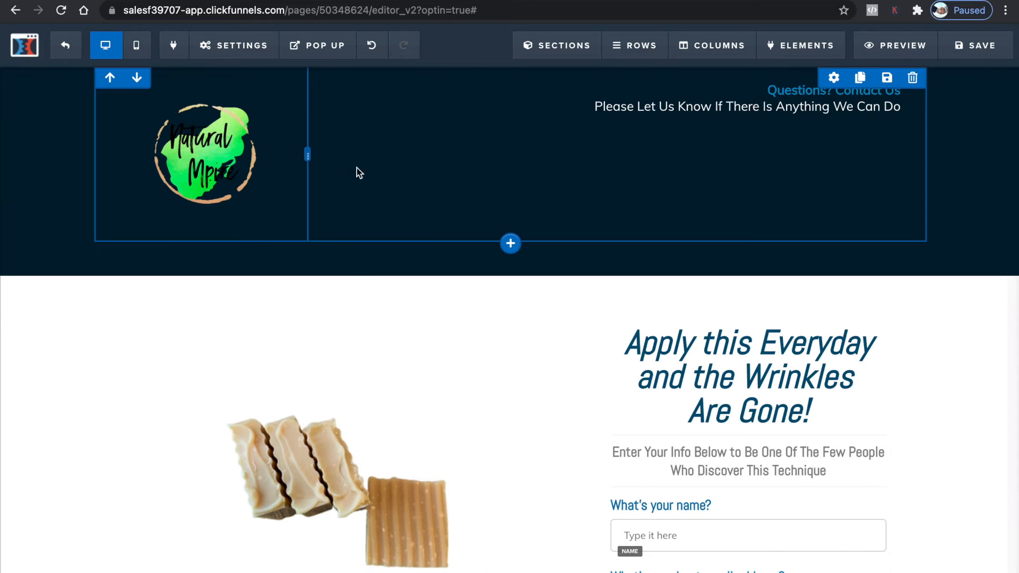
Replace the footer logo with the Natural Mpire logo from the uploaded images
scroll(783, 346, down, 15)
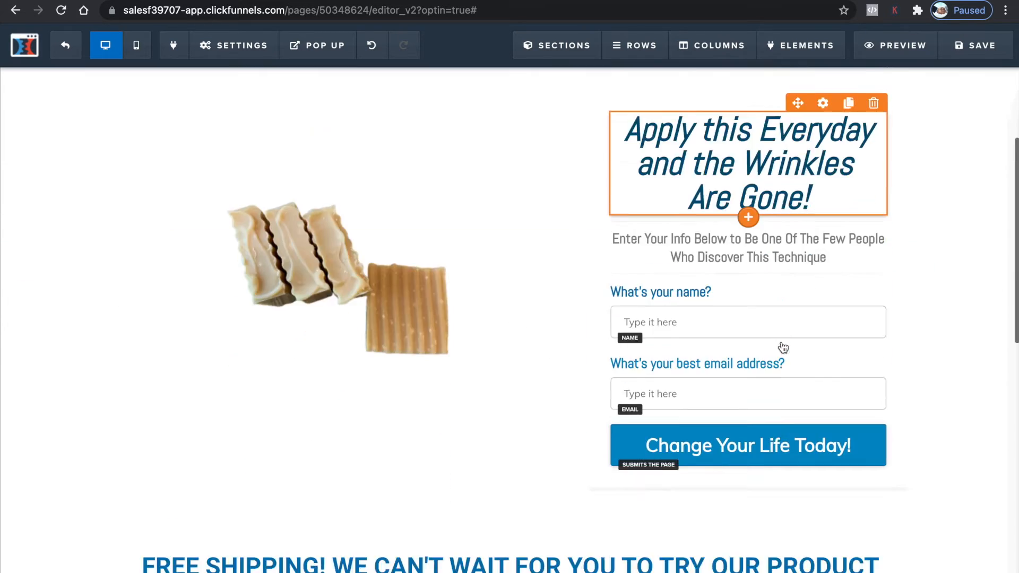
scroll(502, 512, up, 1)
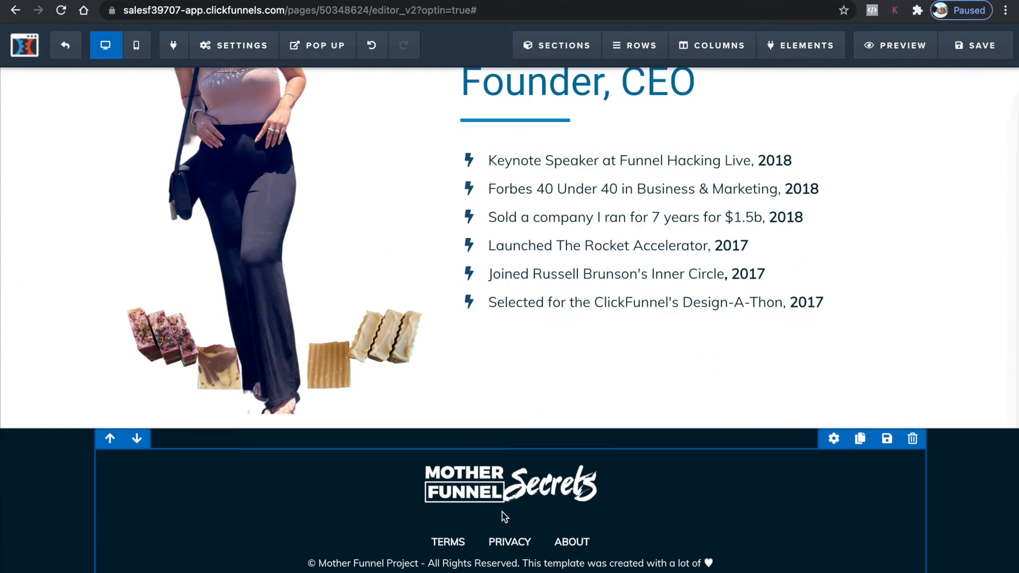
click(497, 475)
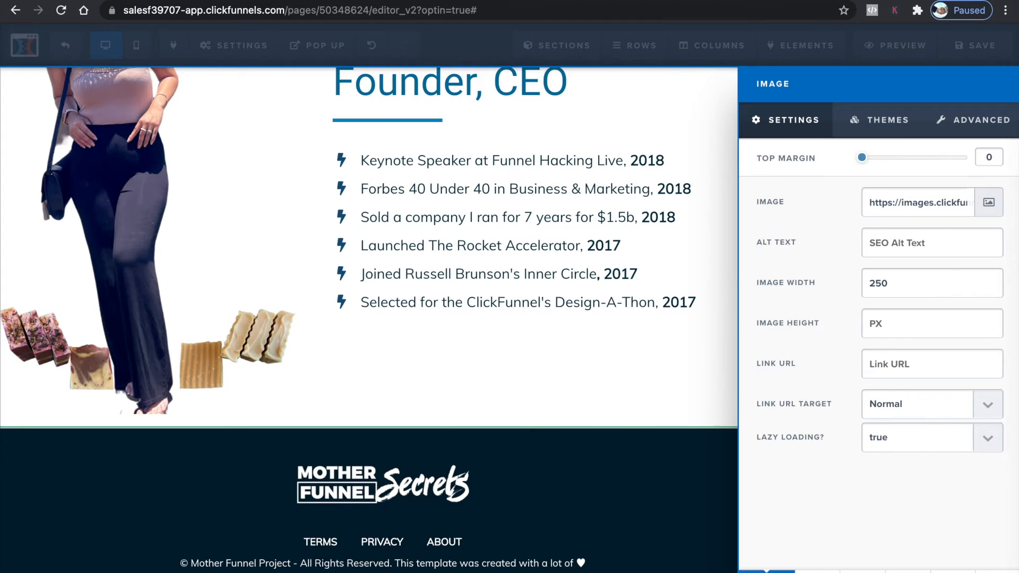
click(988, 203)
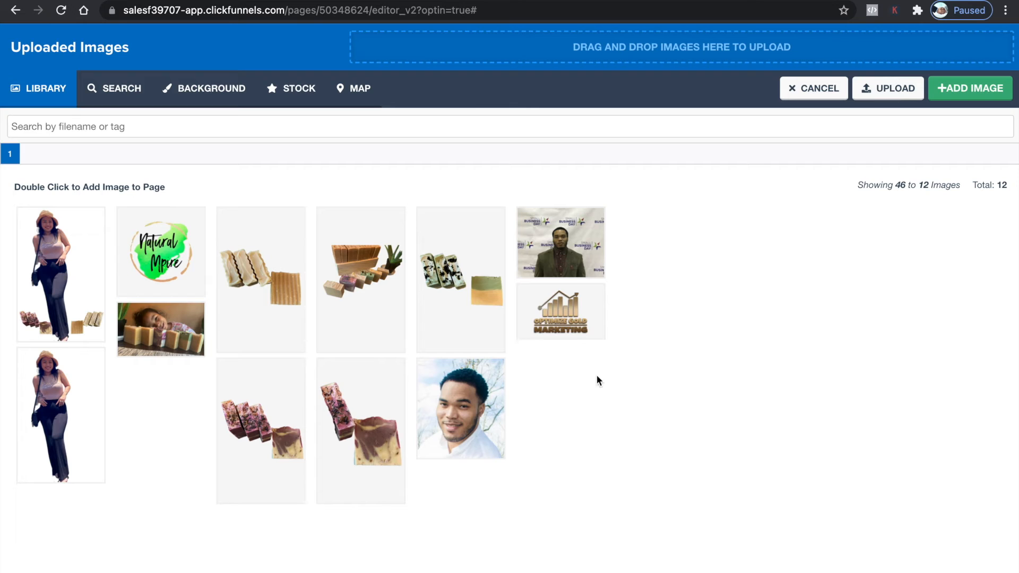
click(194, 291)
click(971, 88)
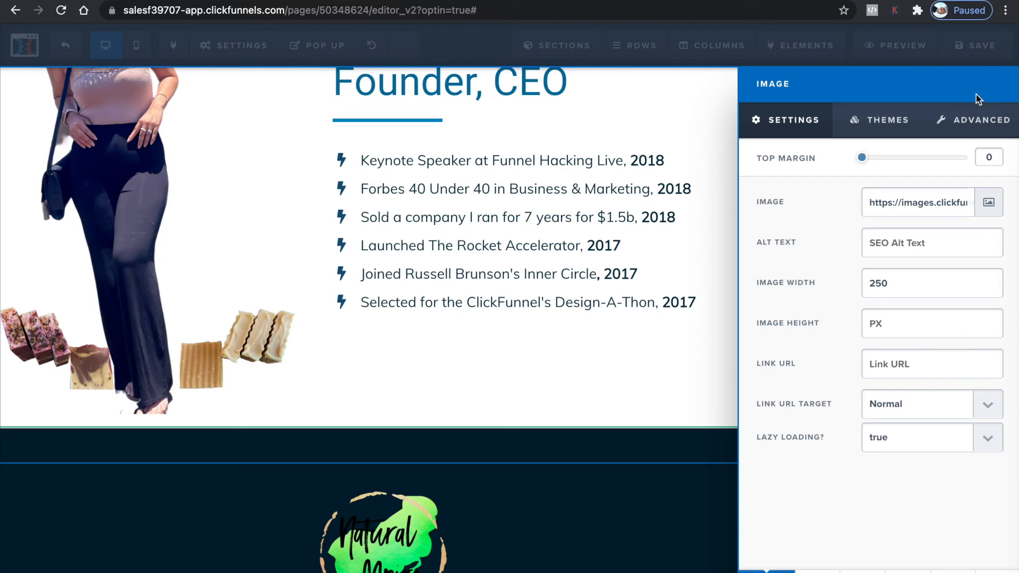
scroll(541, 390, up, 20)
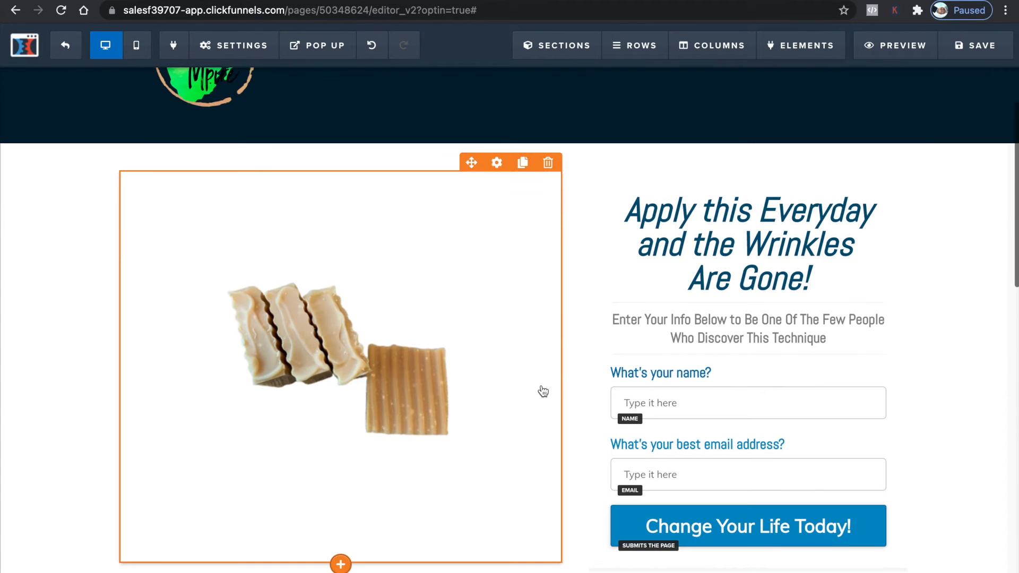
click(791, 245)
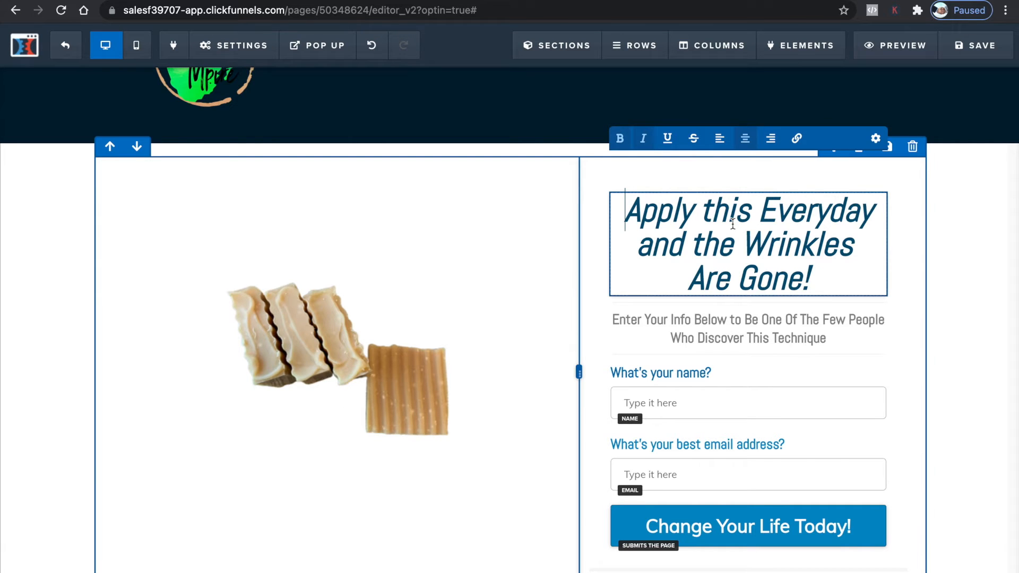
scroll(741, 294, down, 5)
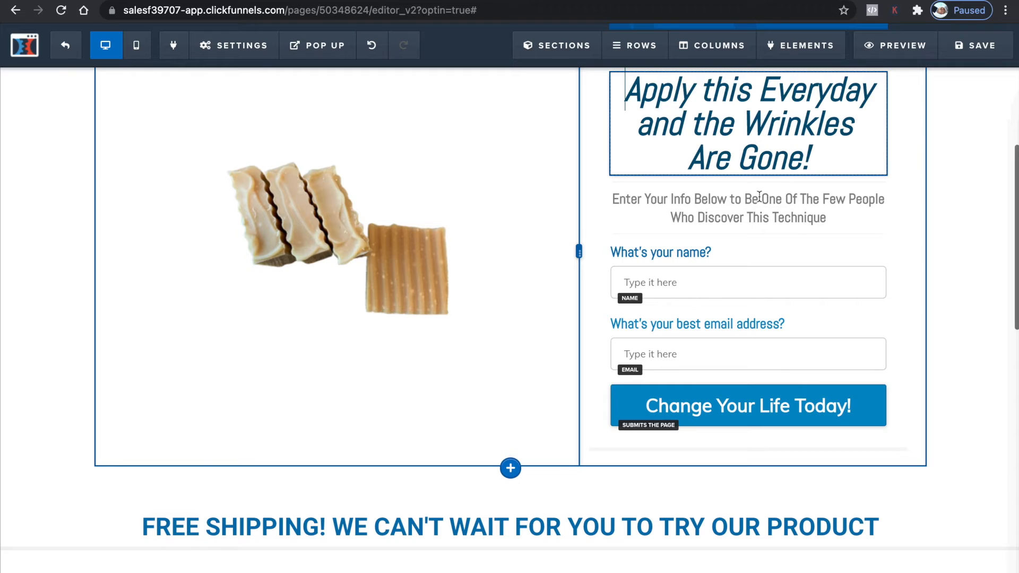
scroll(760, 197, up, 2)
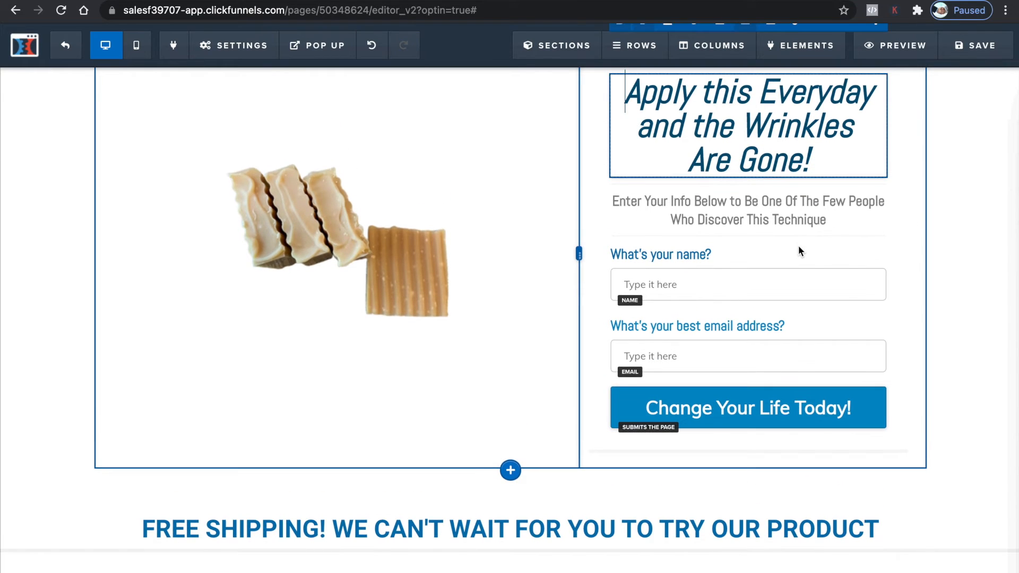
scroll(651, 263, up, 3)
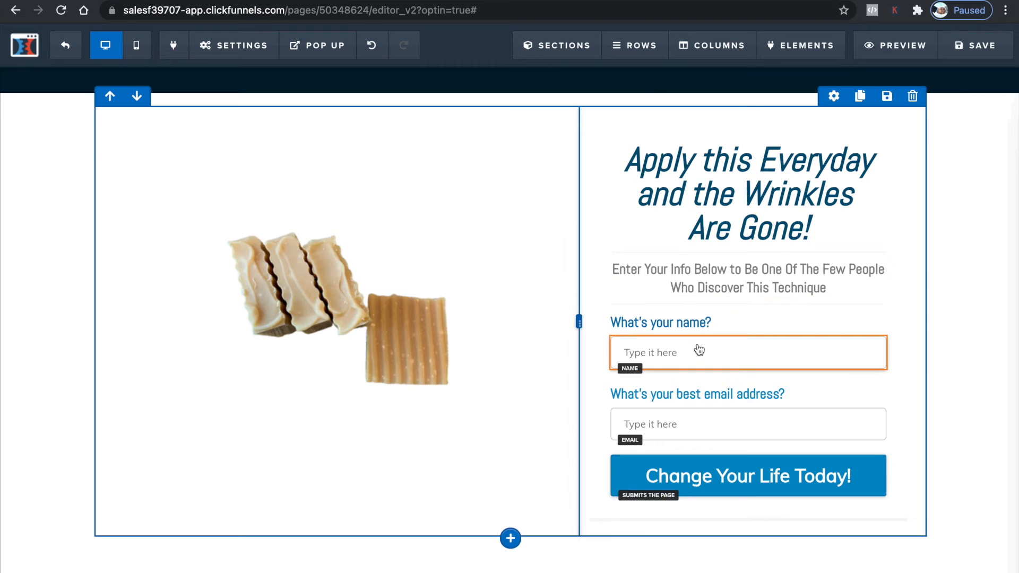
scroll(699, 352, down, 5)
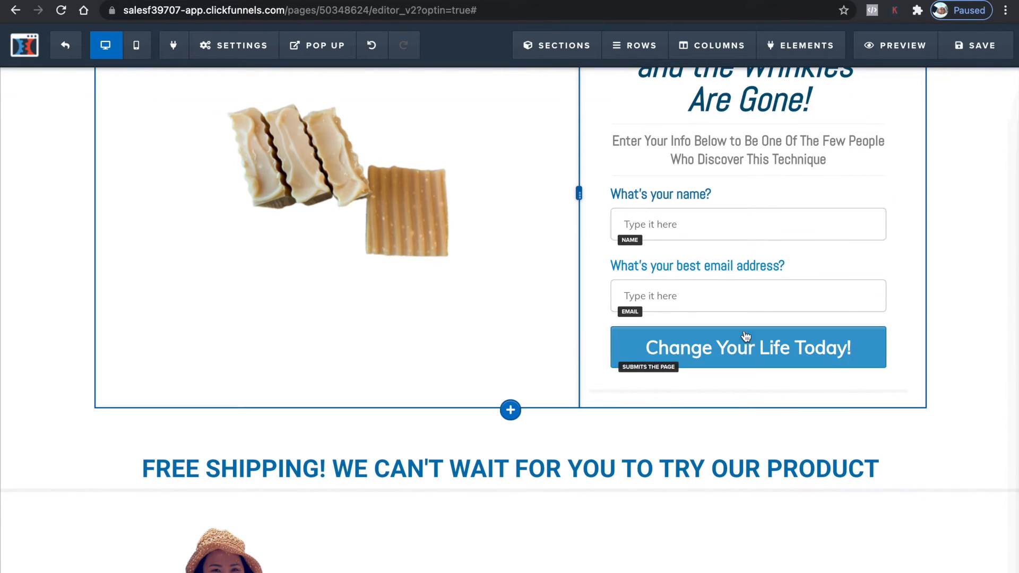
Change the optin form's submit button text to Order Now!
scroll(540, 376, down, 2)
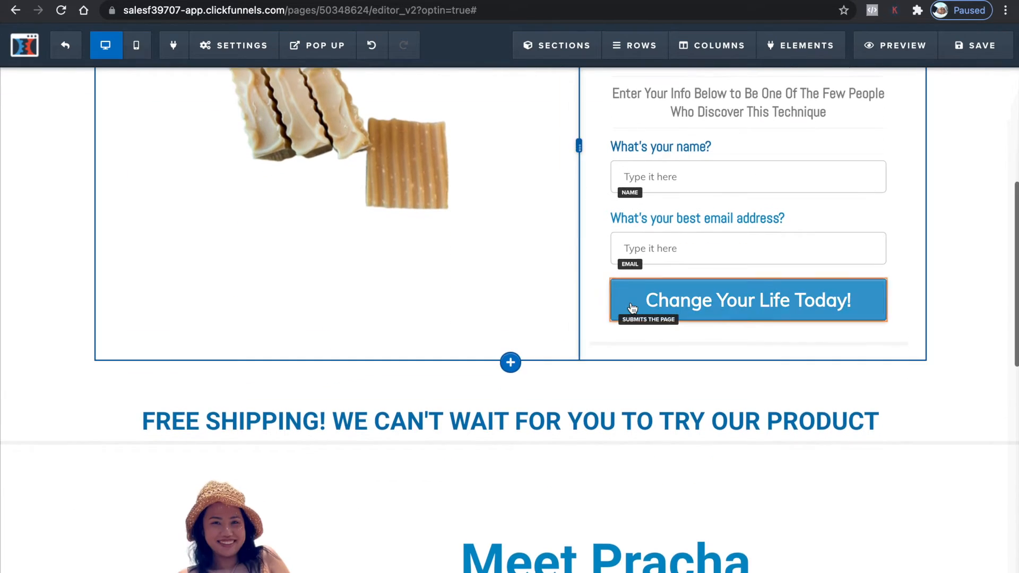
scroll(632, 310, up, 4)
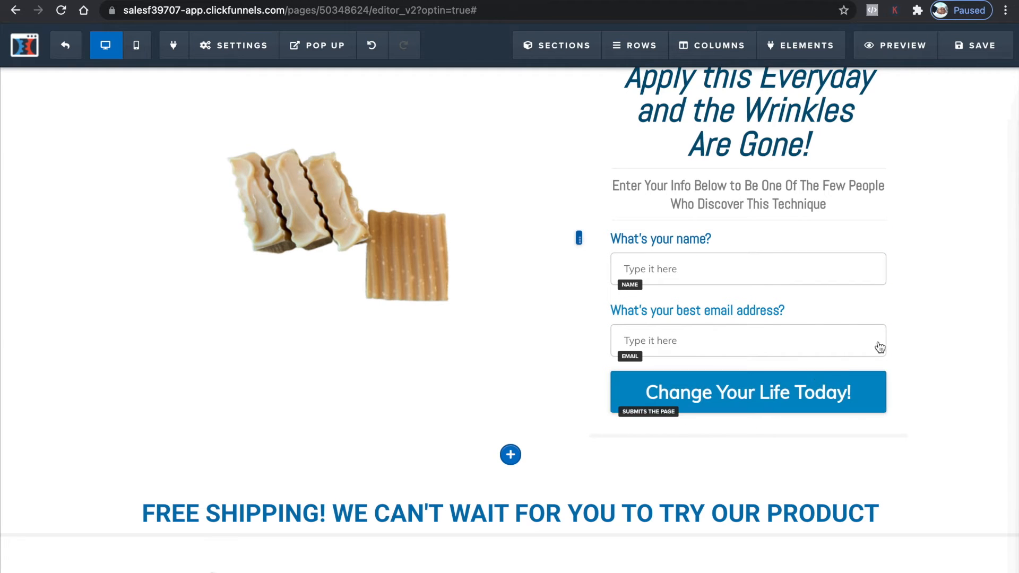
click(735, 404)
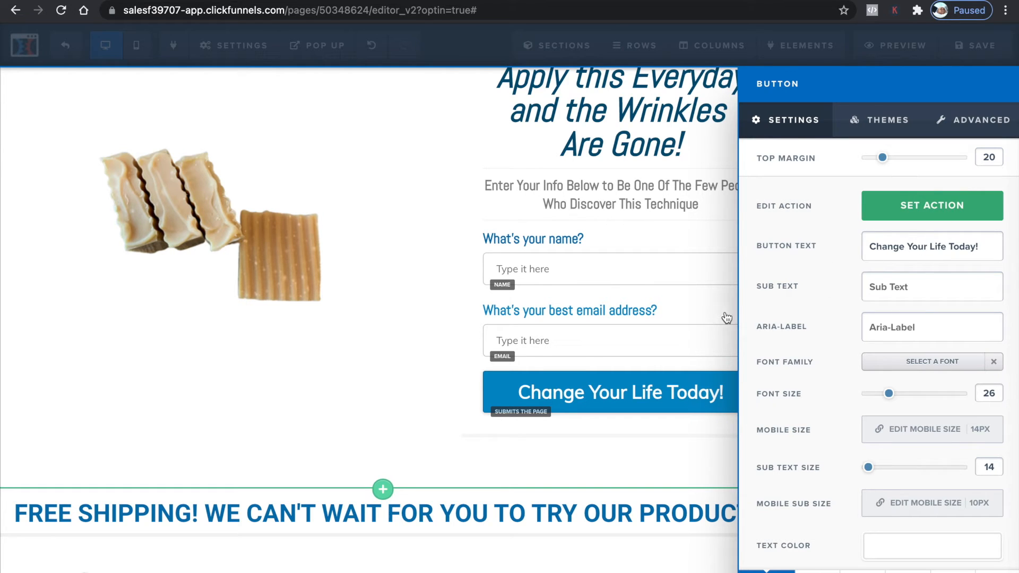
triple_click(921, 247)
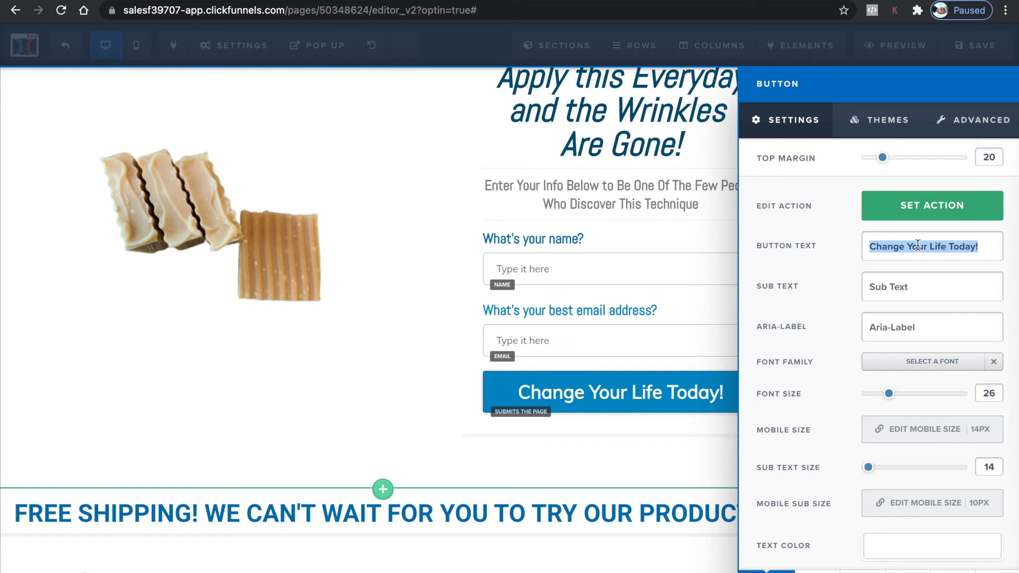
text(Order)
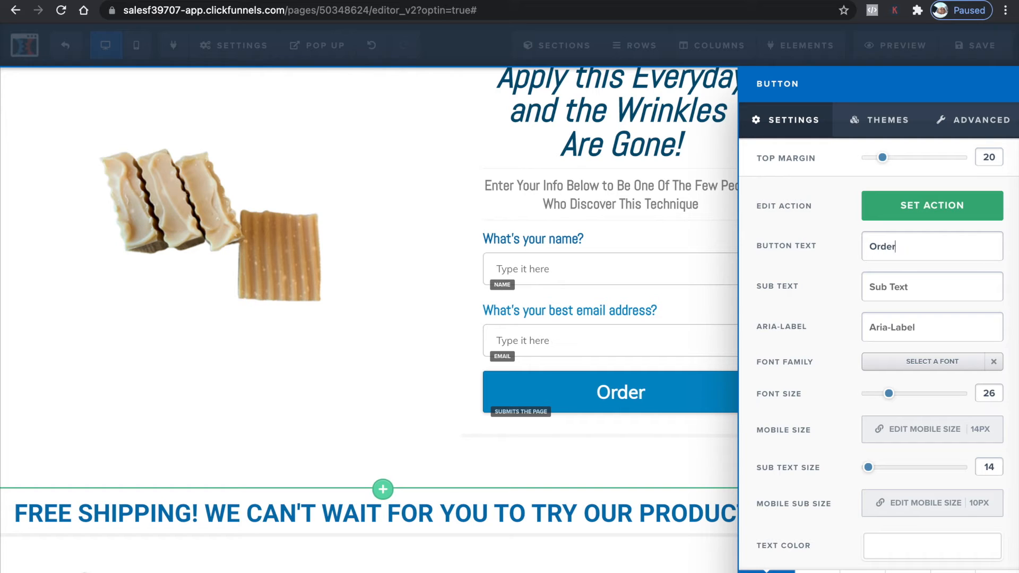
text( Now)
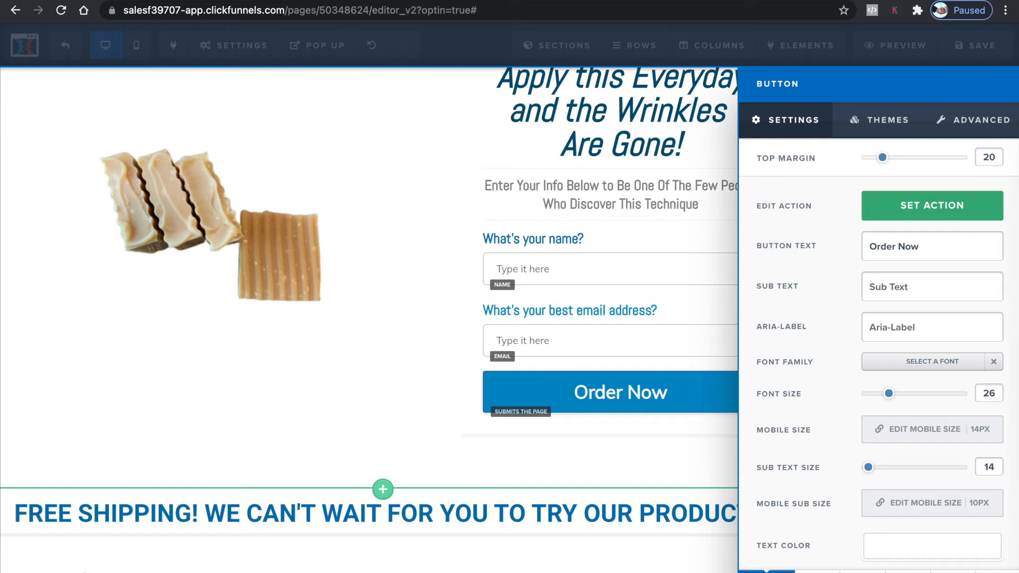
text(!)
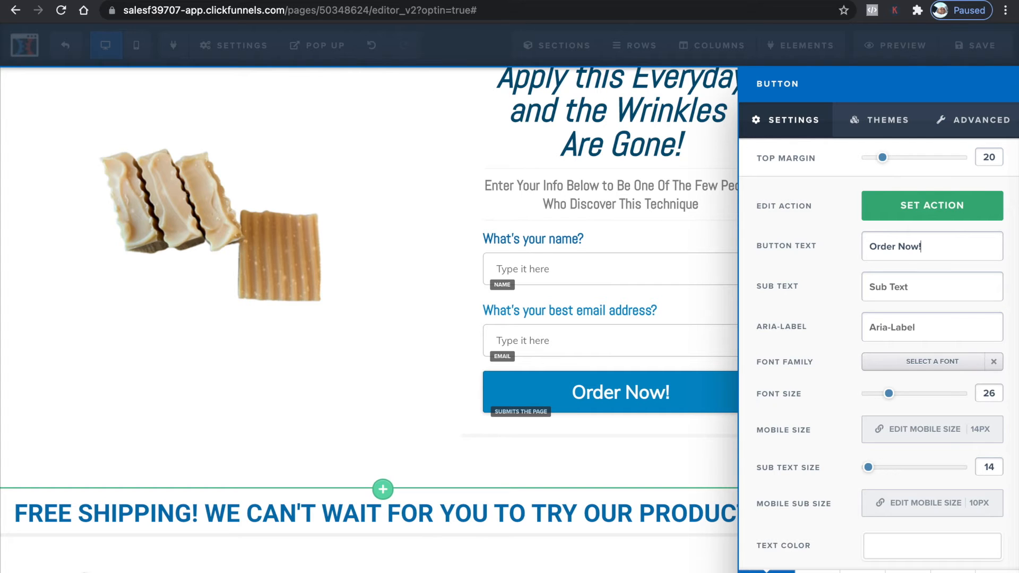
click(387, 341)
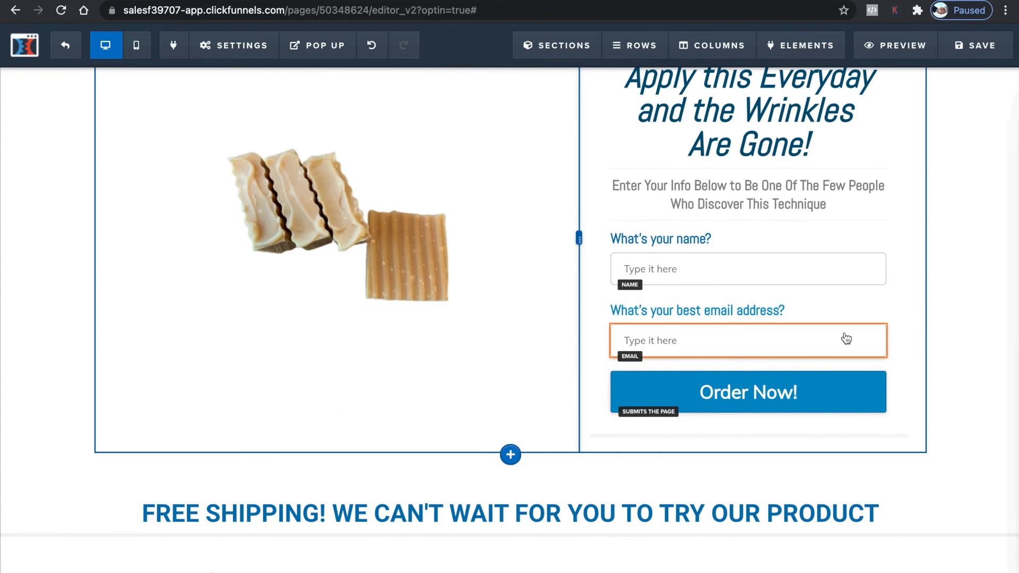
Replace the word Technique in the form's subheadline with Soap
scroll(816, 281, up, 5)
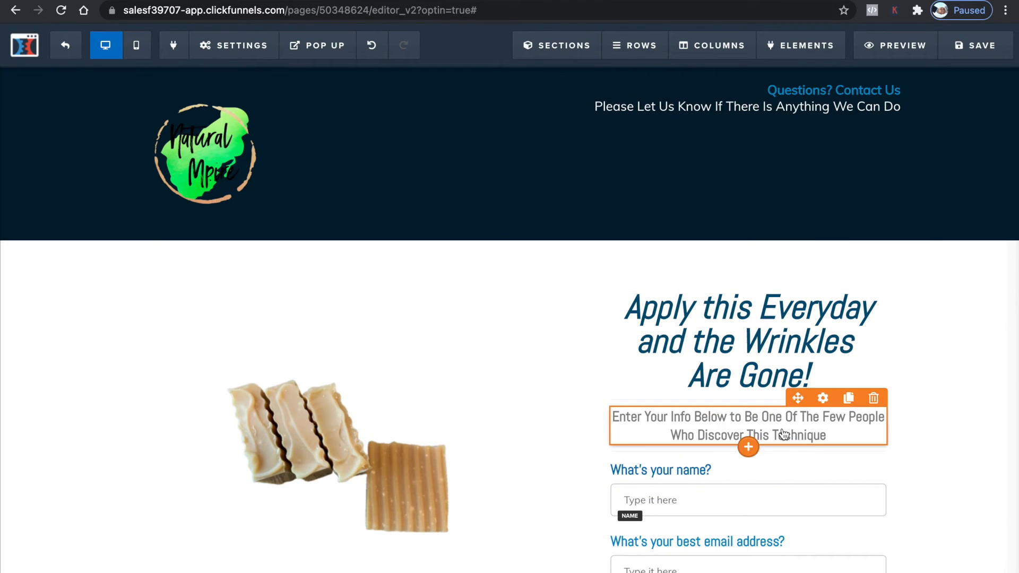
double_click(782, 429)
text(Soap)
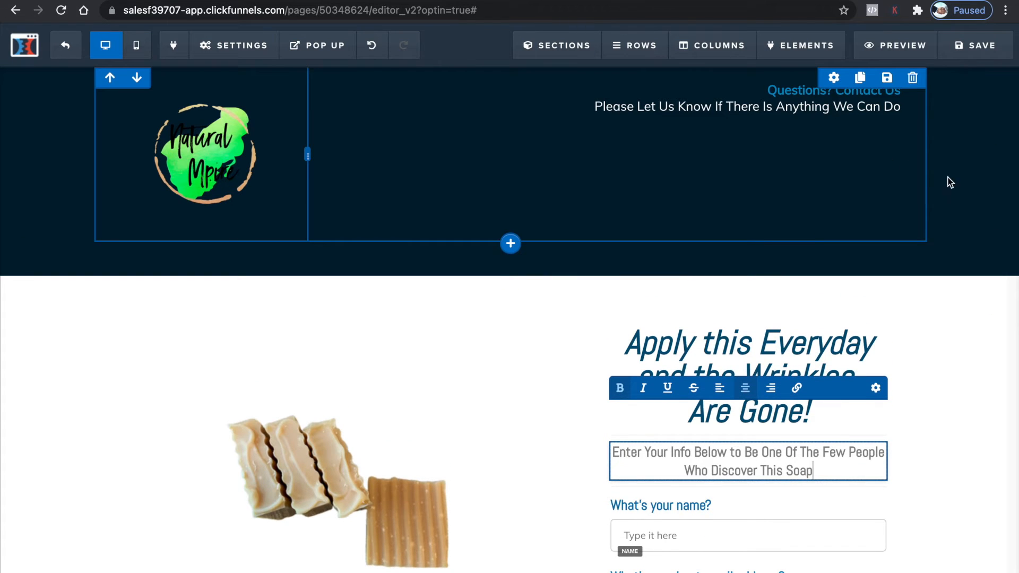
Scroll through the founder section and footer to review the page
scroll(924, 308, down, 6)
scroll(925, 315, down, 4)
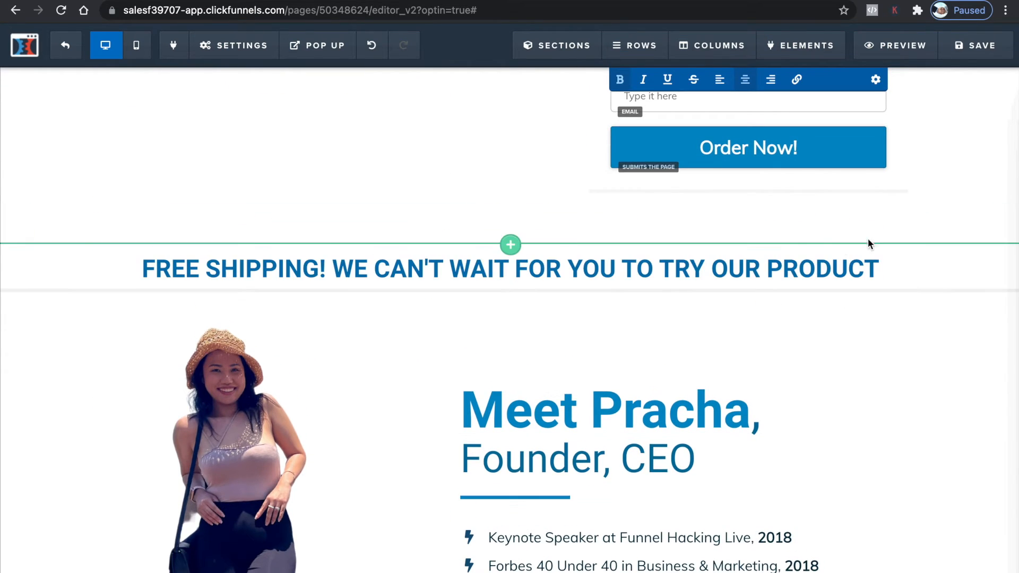
scroll(406, 192, down, 2)
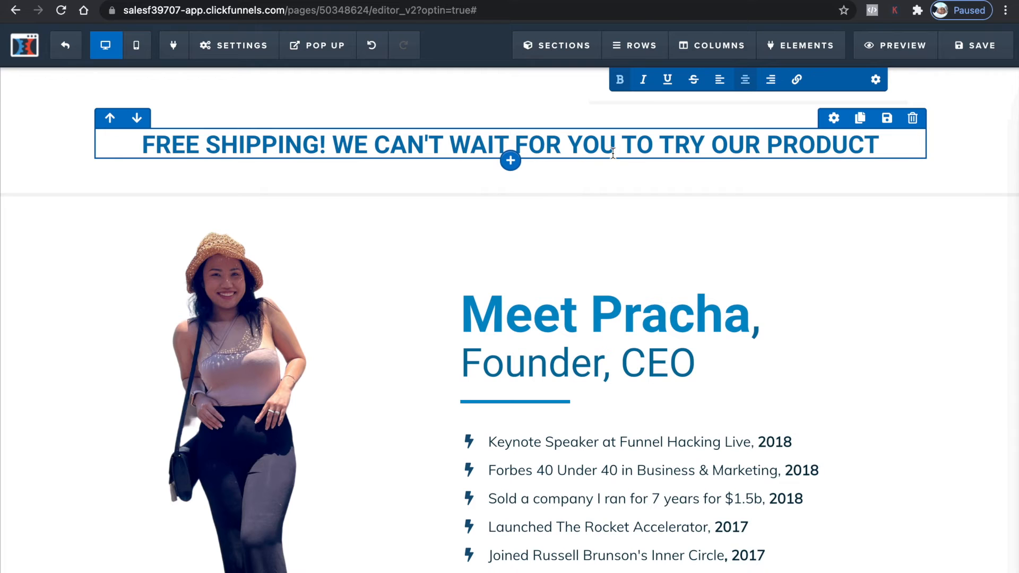
scroll(444, 266, down, 5)
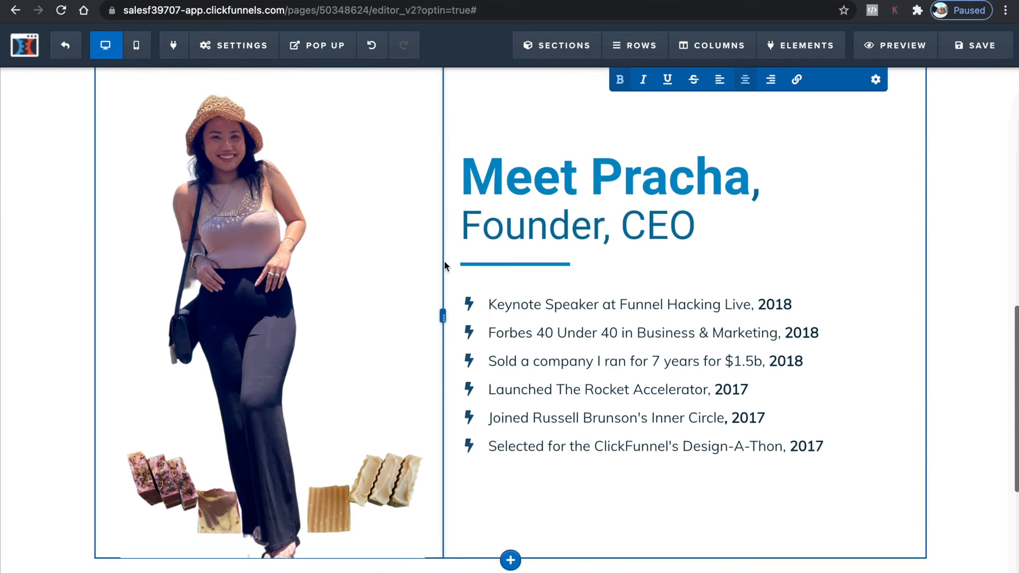
scroll(669, 171, up, 1)
scroll(669, 171, up, 1)
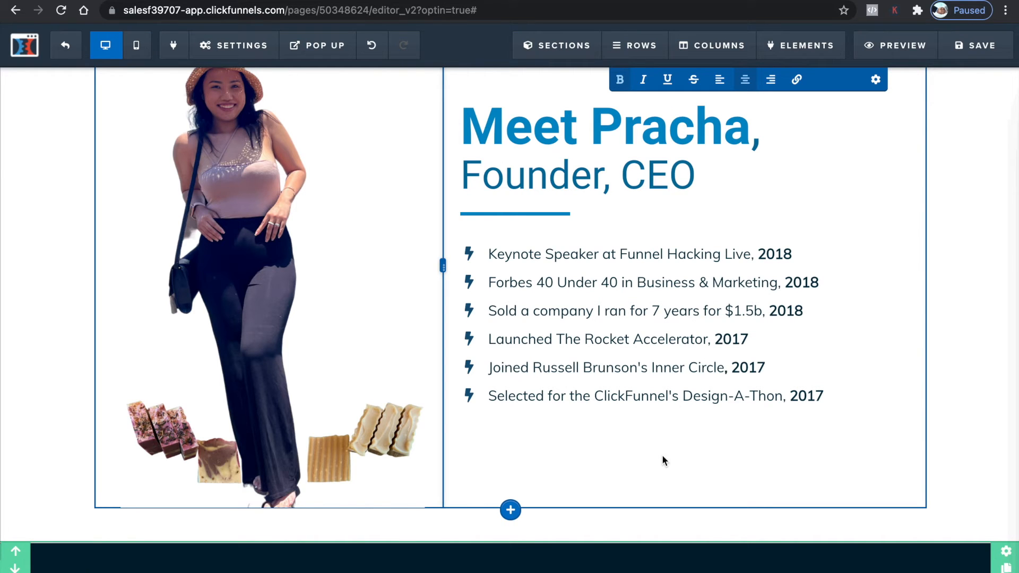
scroll(783, 380, down, 1)
scroll(782, 380, down, 3)
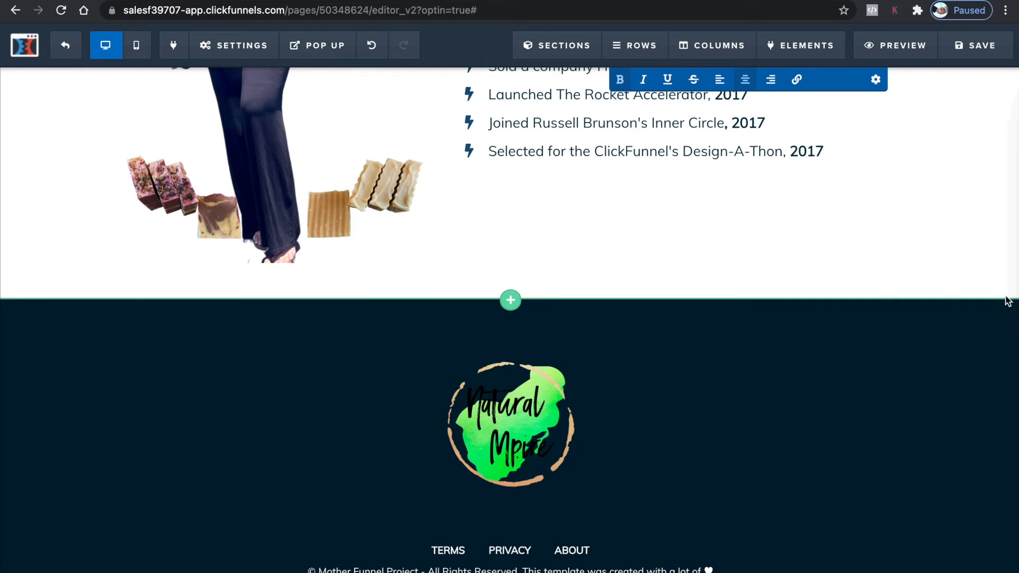
Set the footer section's background colour to light green #a0f3be and its top and bottom padding to 0
click(1005, 302)
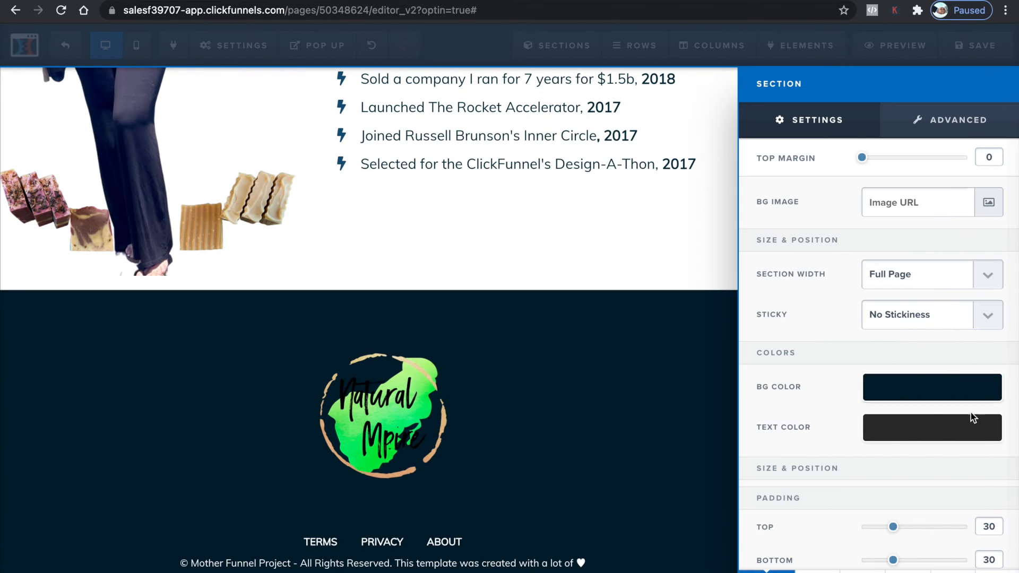
click(918, 396)
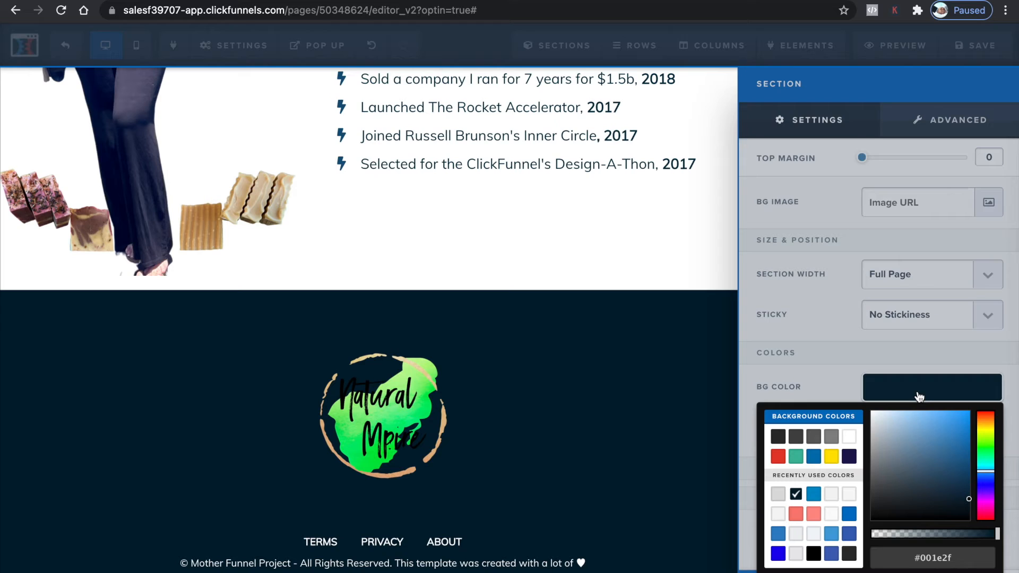
click(832, 438)
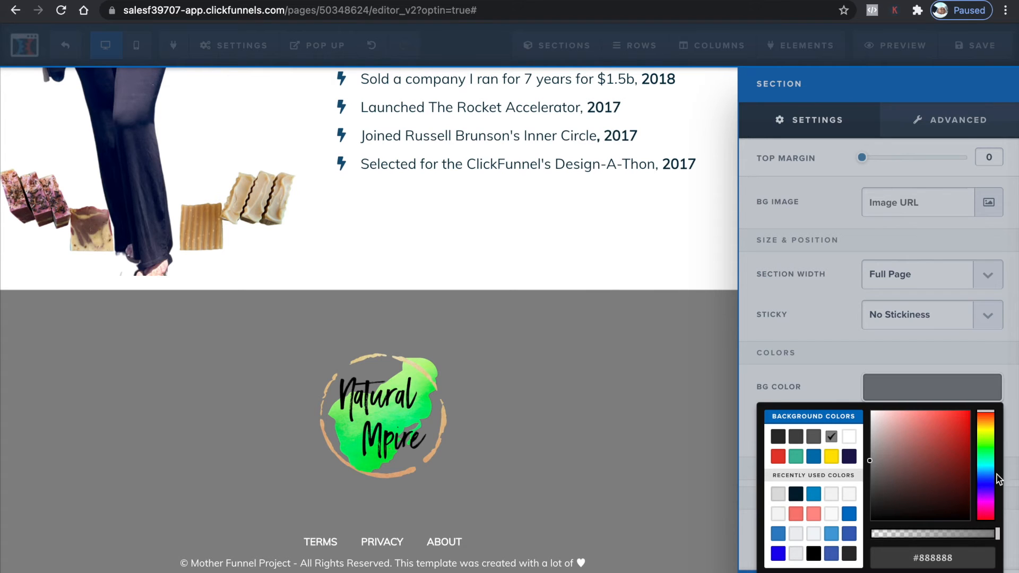
drag(987, 446, 988, 470)
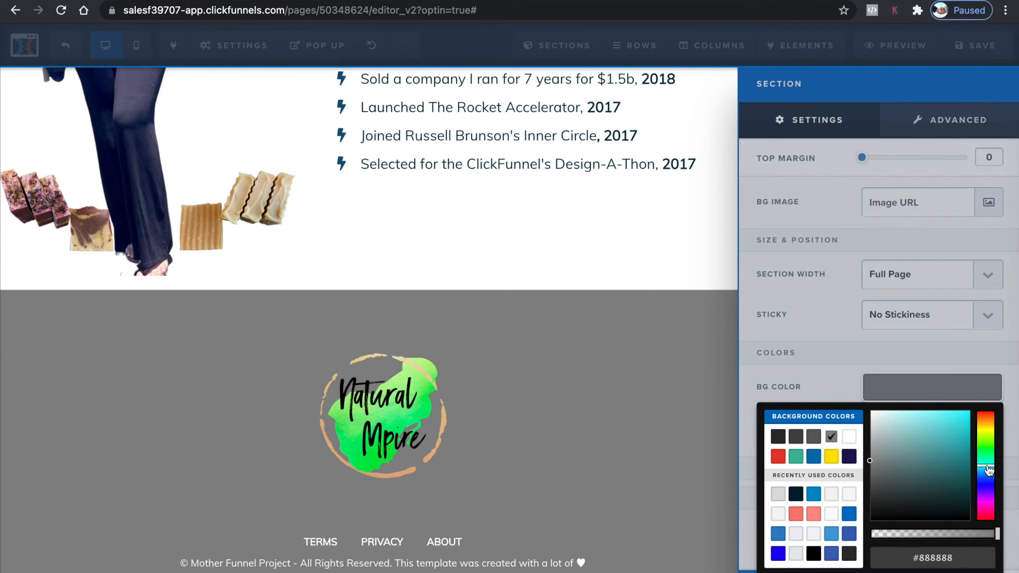
click(987, 456)
click(950, 450)
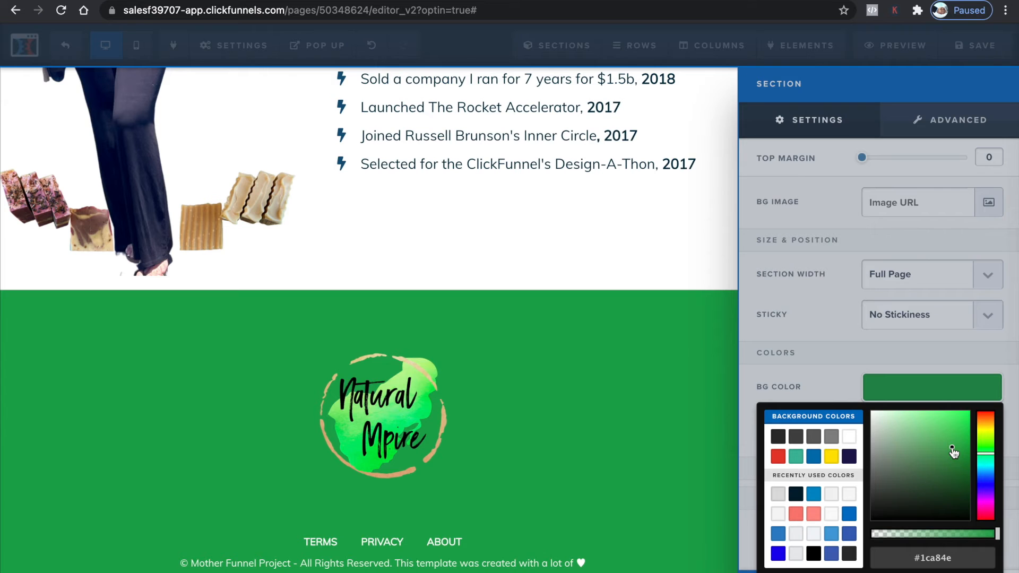
mouse_move(947, 486)
mouse_down()
mouse_move(941, 509)
mouse_move(905, 477)
mouse_move(896, 447)
mouse_move(920, 415)
mouse_move(895, 422)
mouse_move(906, 420)
mouse_up()
double_click(921, 556)
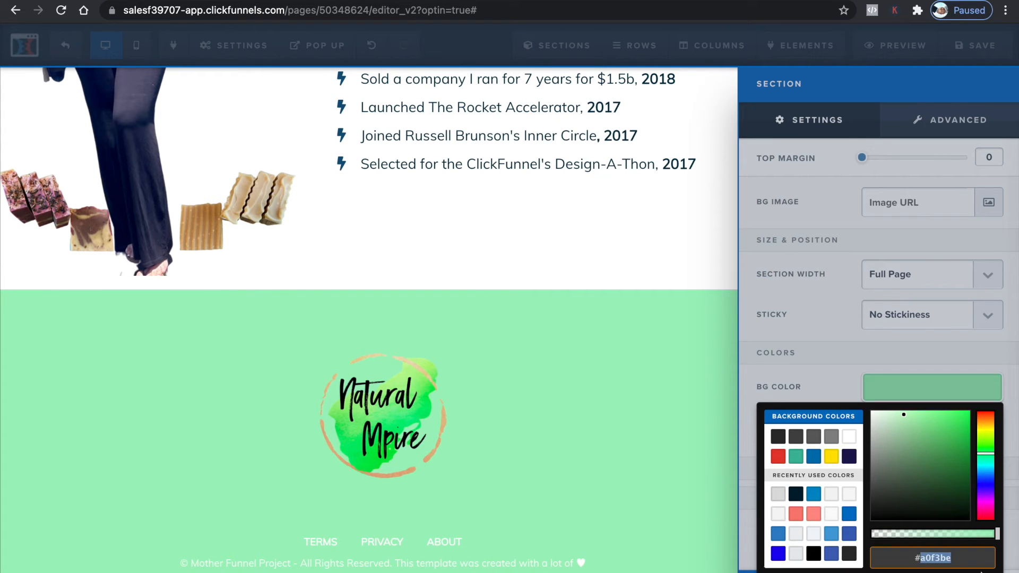
triple_click(919, 558)
key(ctrl+c)
click(831, 379)
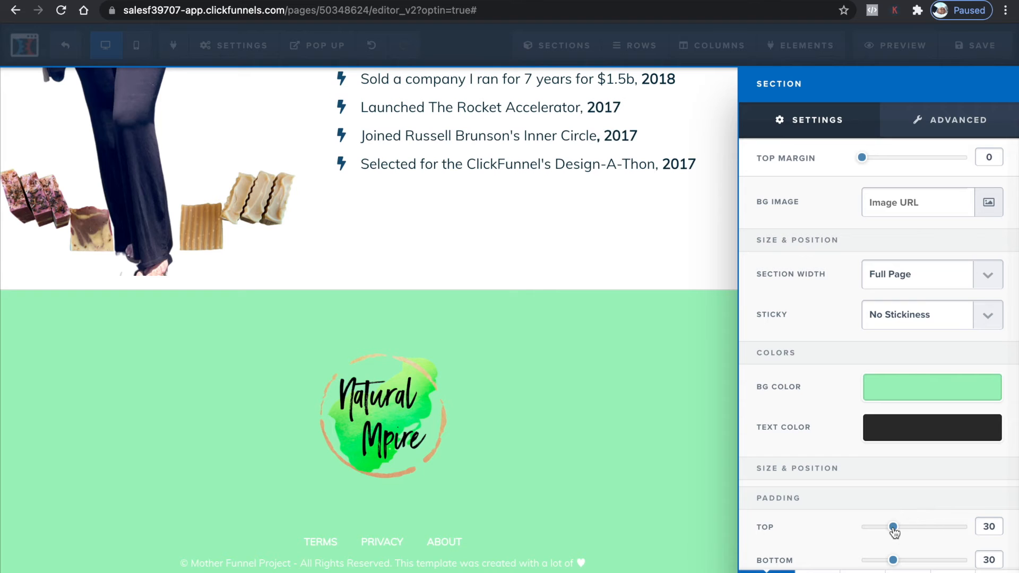
drag(891, 528, 806, 534)
drag(892, 561, 794, 561)
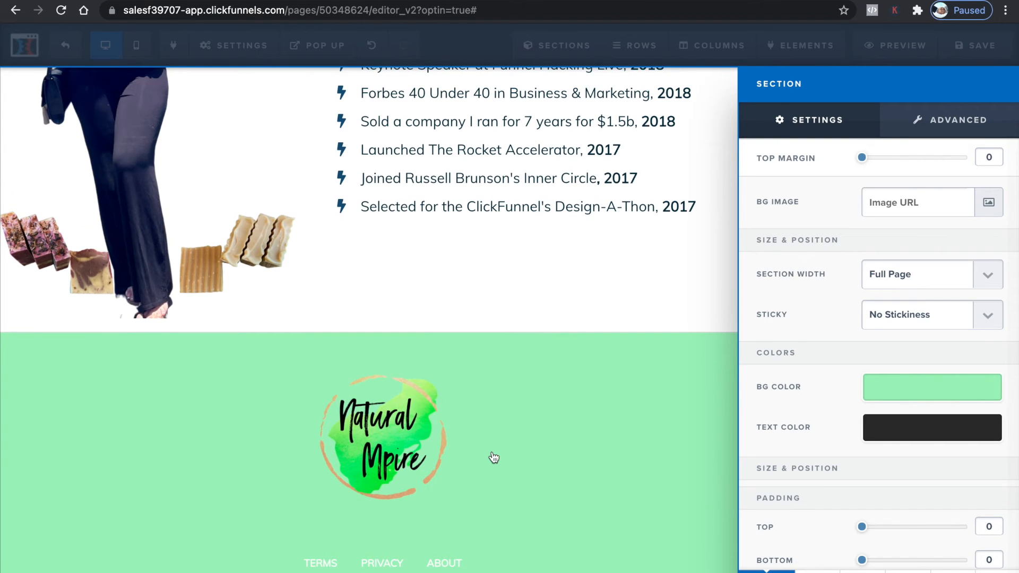
Set the footer logo's image width to 150 px
click(384, 456)
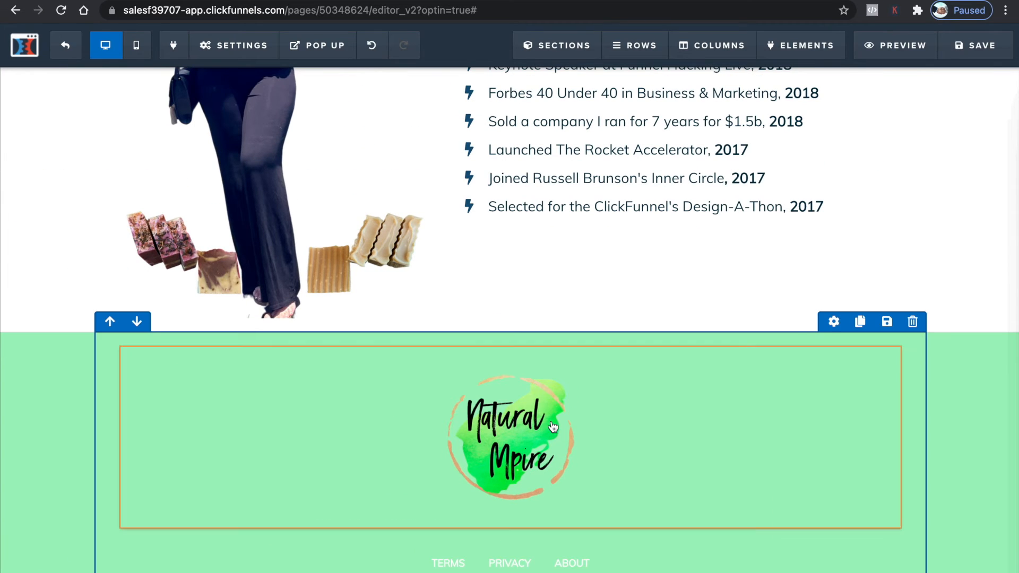
click(505, 447)
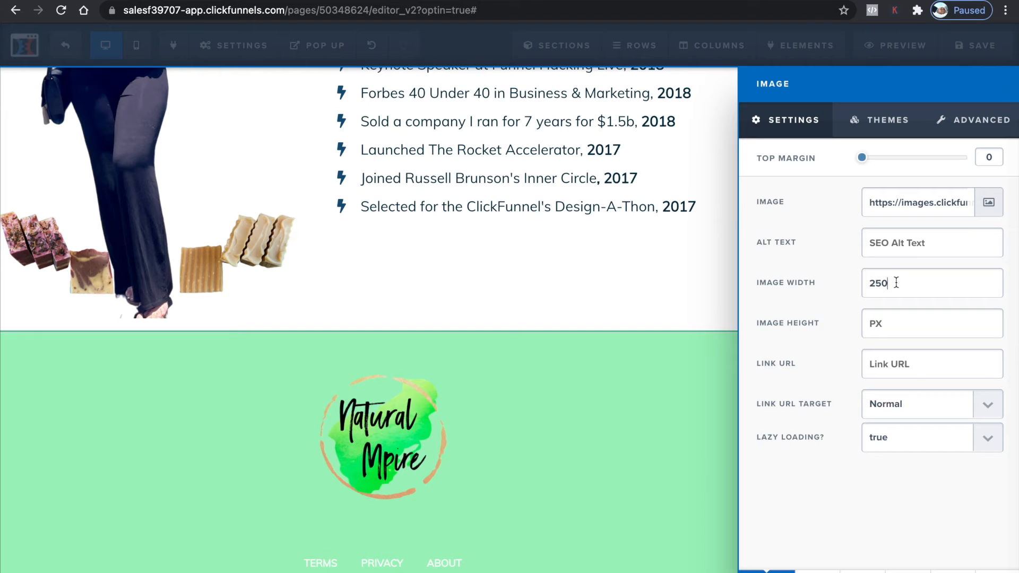
text(200)
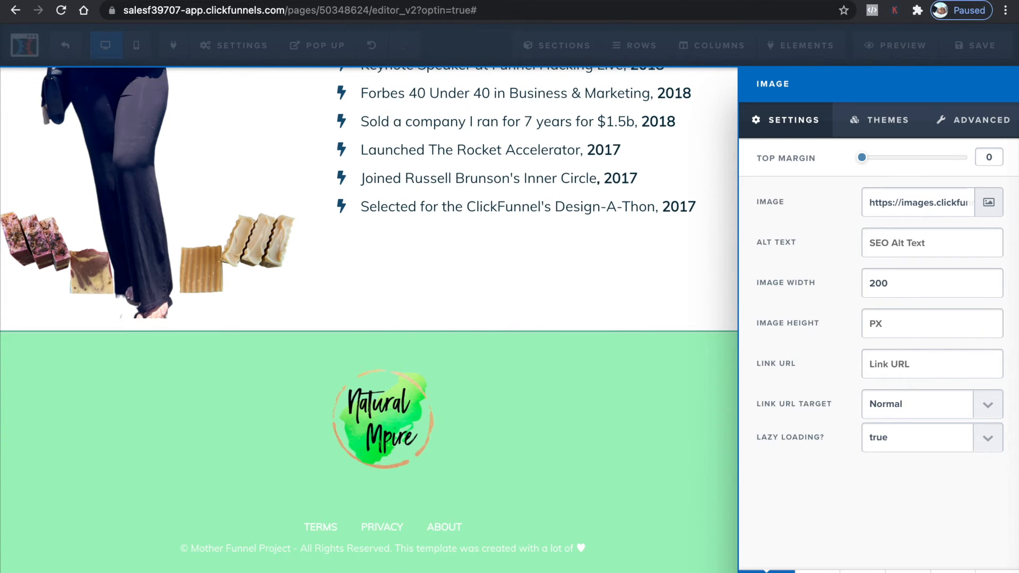
key(BackSpace)
key(BackSpace)
key(BackSpace)
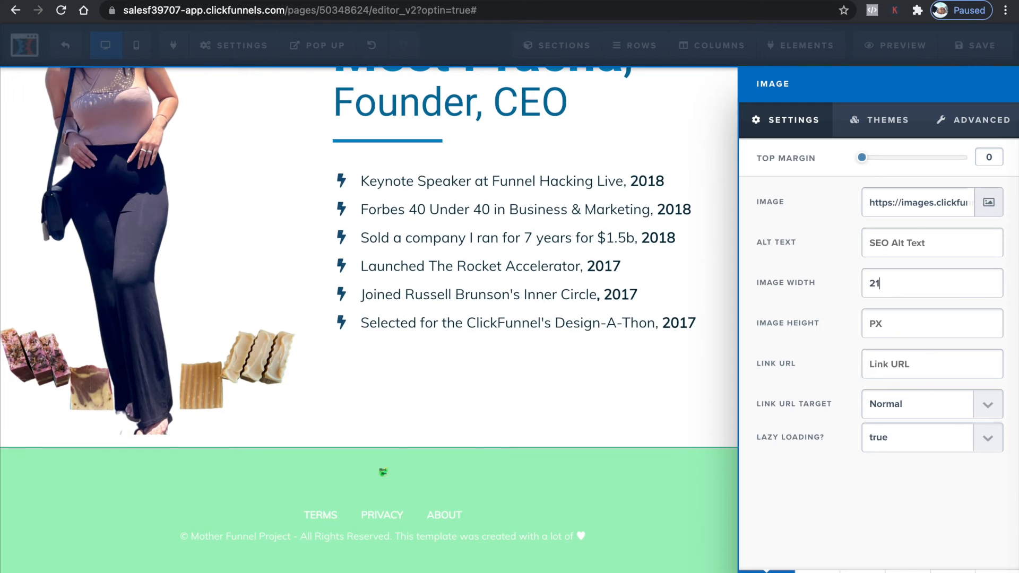
text(100)
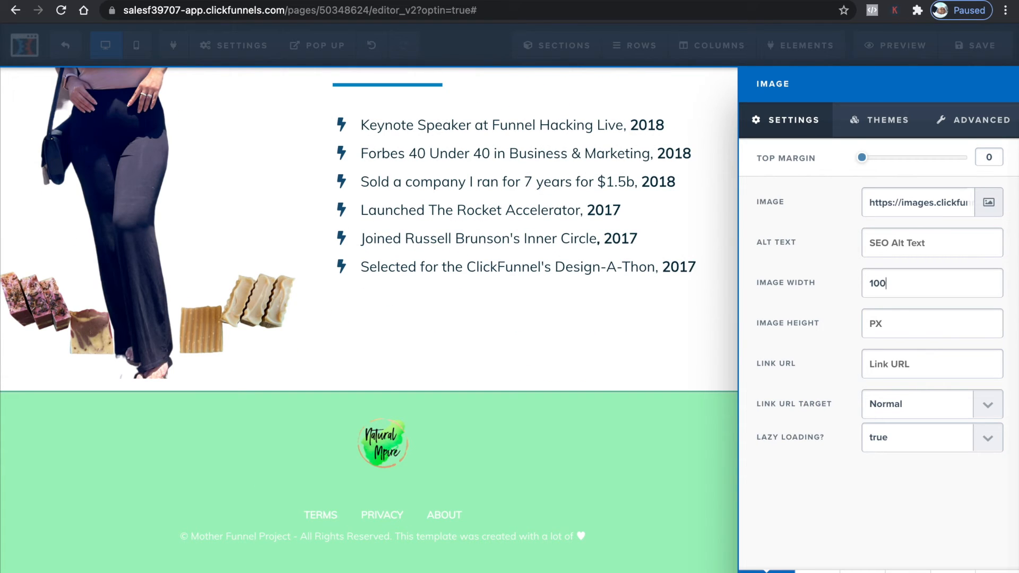
key(BackSpace)
key(BackSpace)
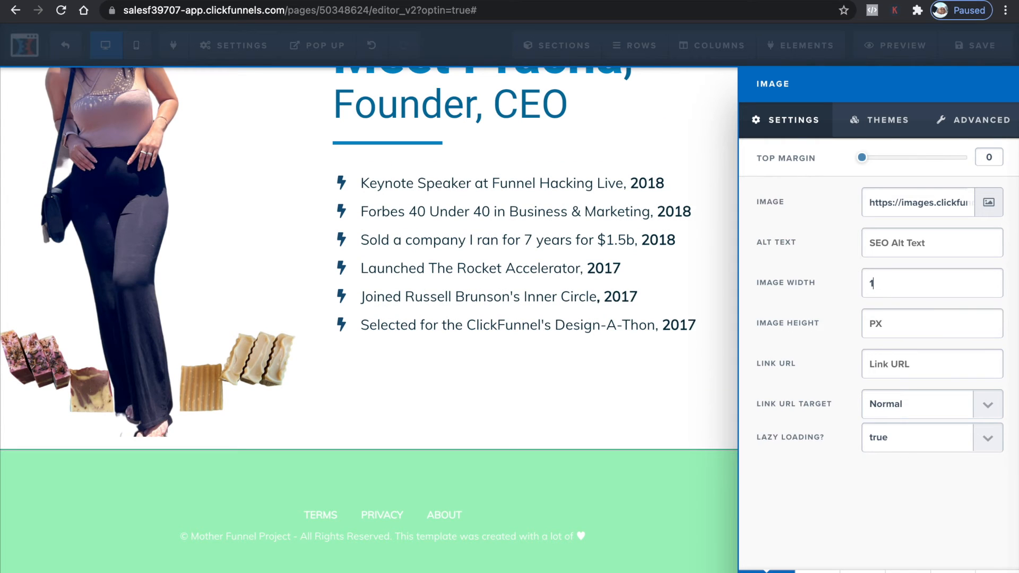
text(50)
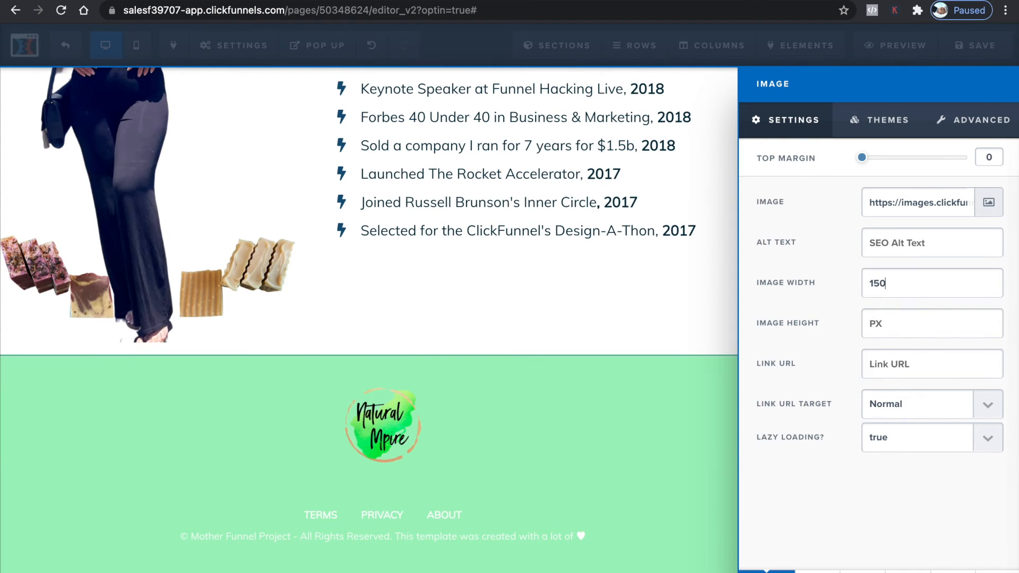
click(529, 258)
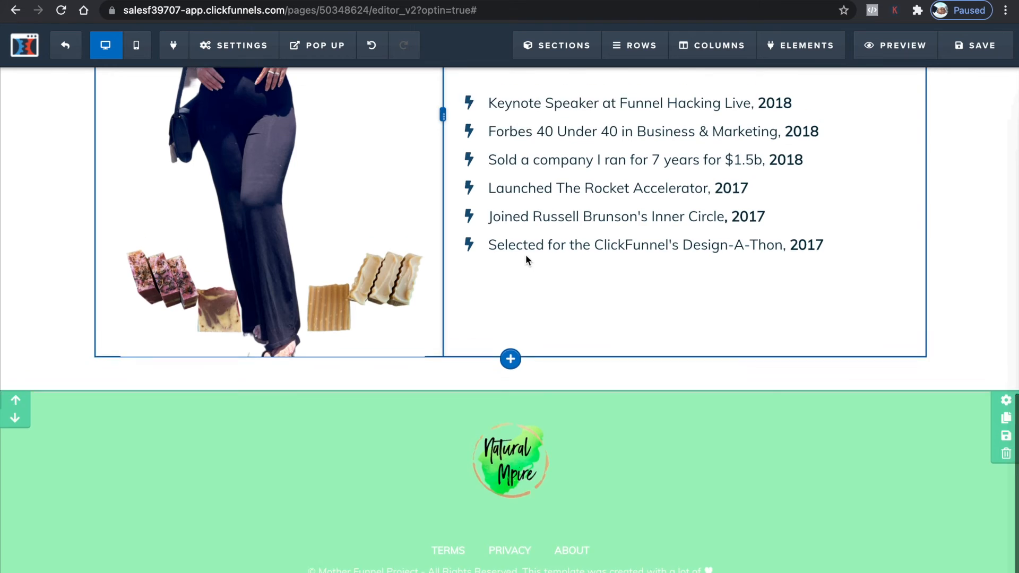
Paste #a0f3be as the header section's background colour
scroll(526, 256, up, 10)
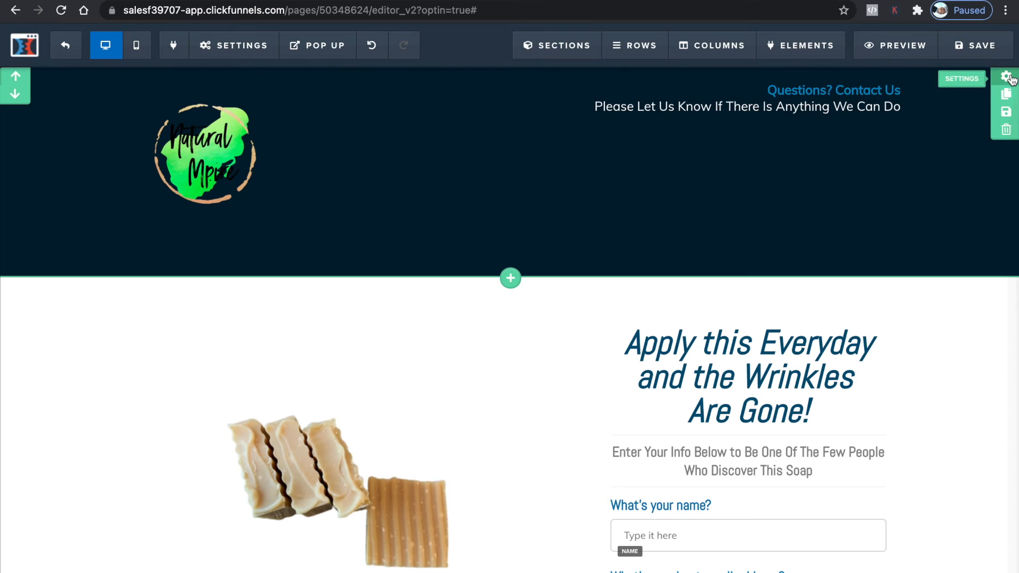
click(1009, 79)
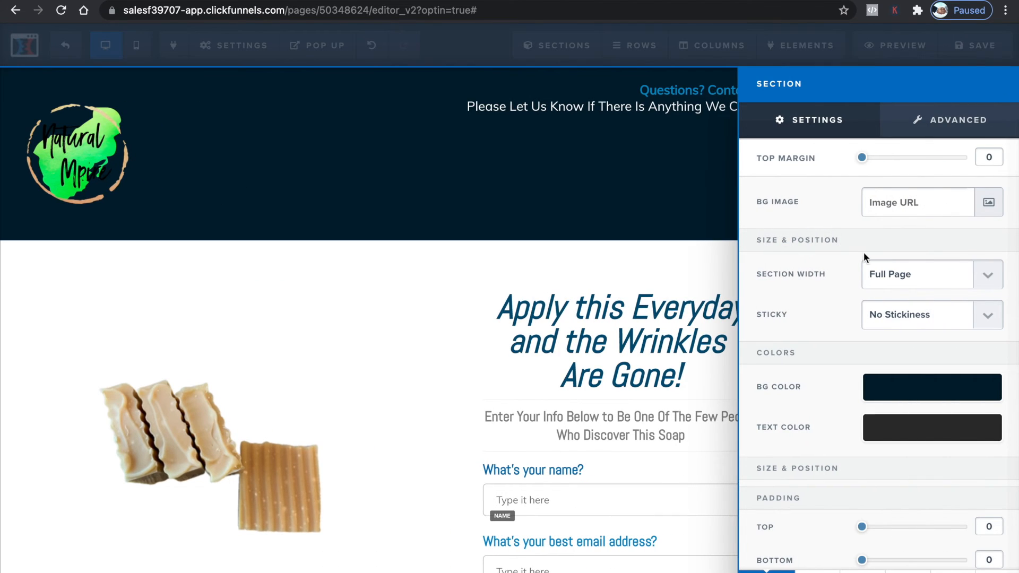
click(901, 396)
click(922, 561)
key(ctrl+v)
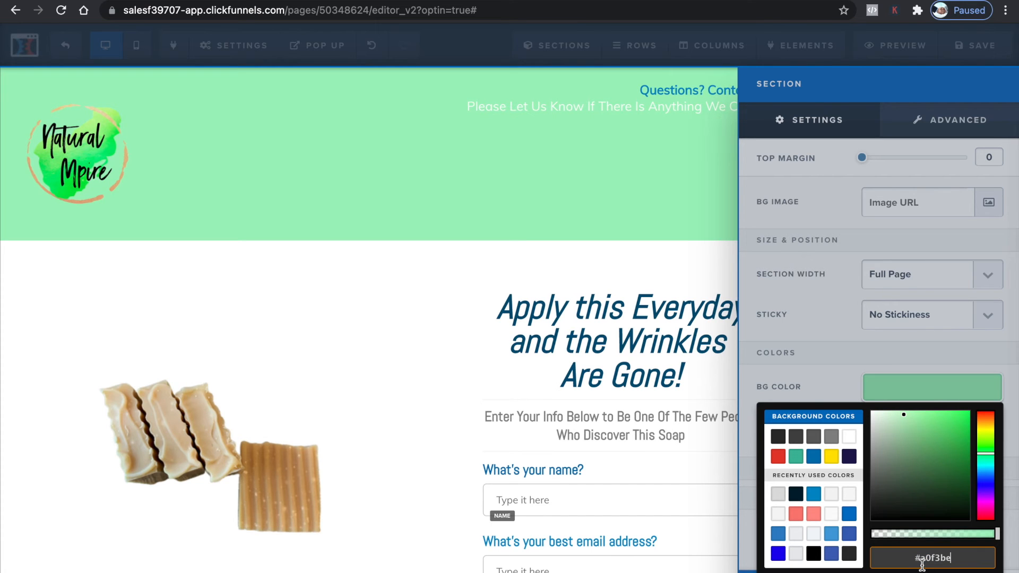
click(351, 353)
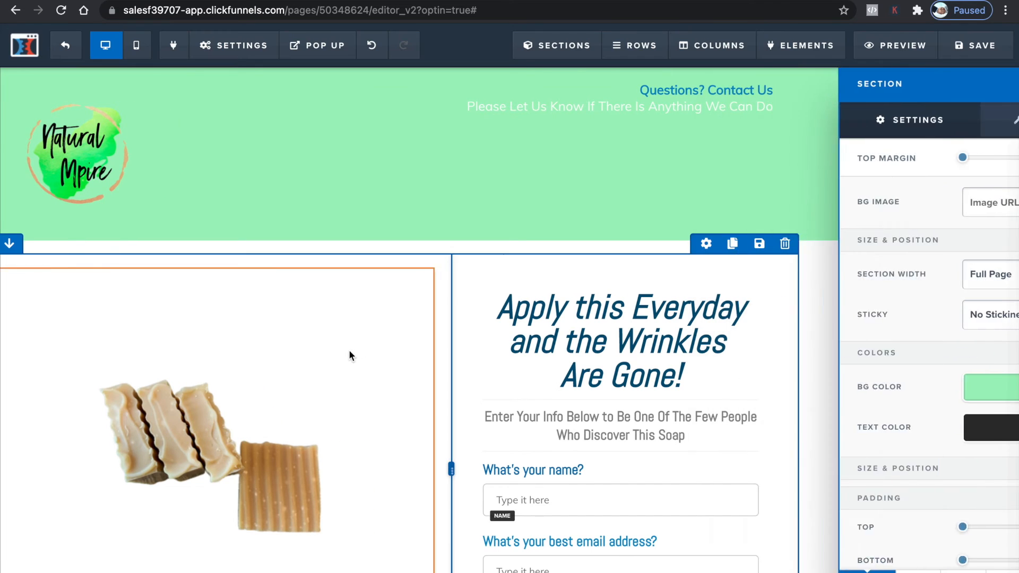
Set the "Meet Pracha," headline's text colour to light green #a0f3be
scroll(599, 474, down, 10)
scroll(597, 468, up, 9)
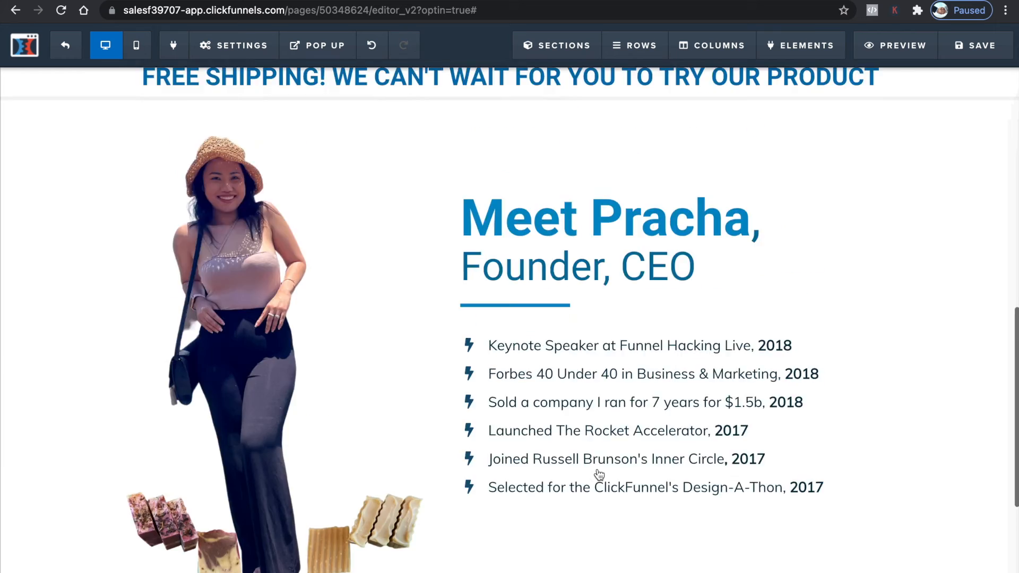
scroll(597, 468, down, 10)
scroll(597, 468, down, 2)
scroll(597, 468, up, 5)
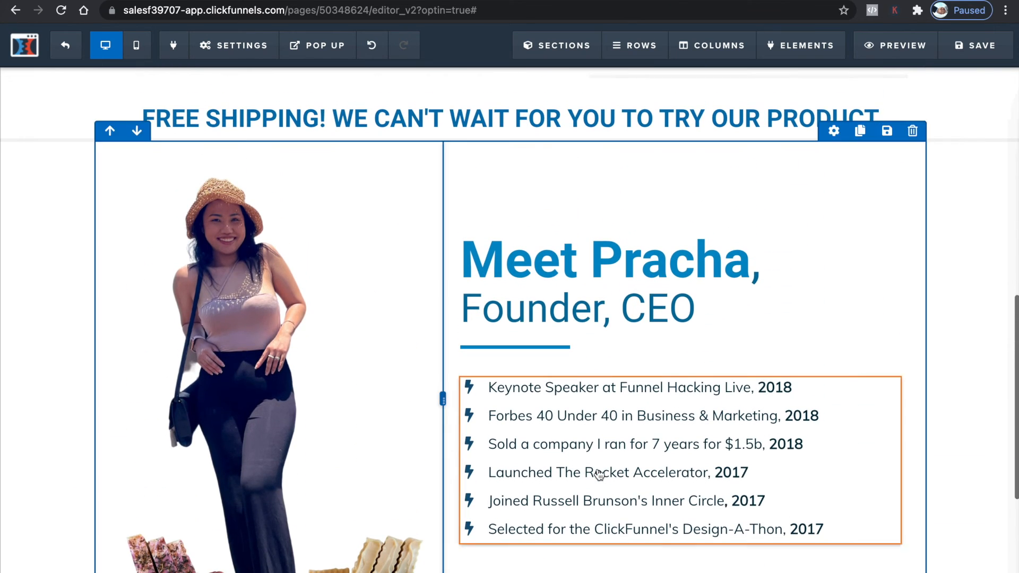
click(514, 230)
triple_click(530, 246)
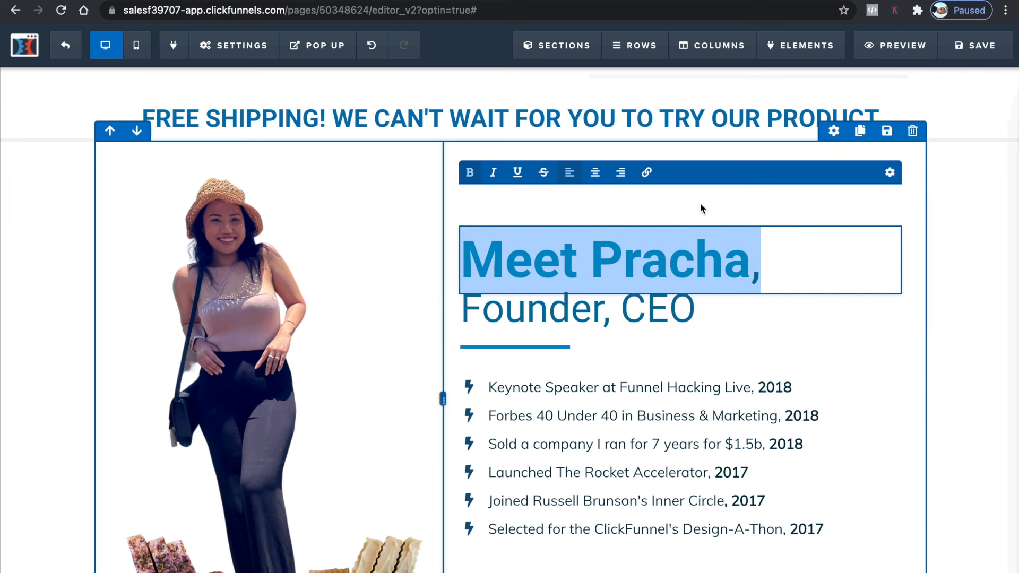
click(890, 173)
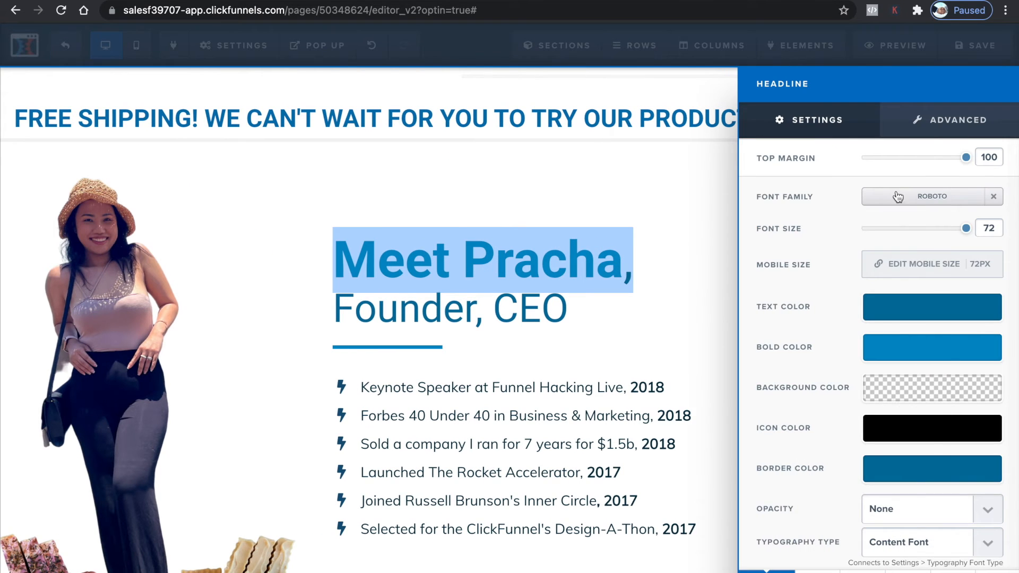
click(891, 311)
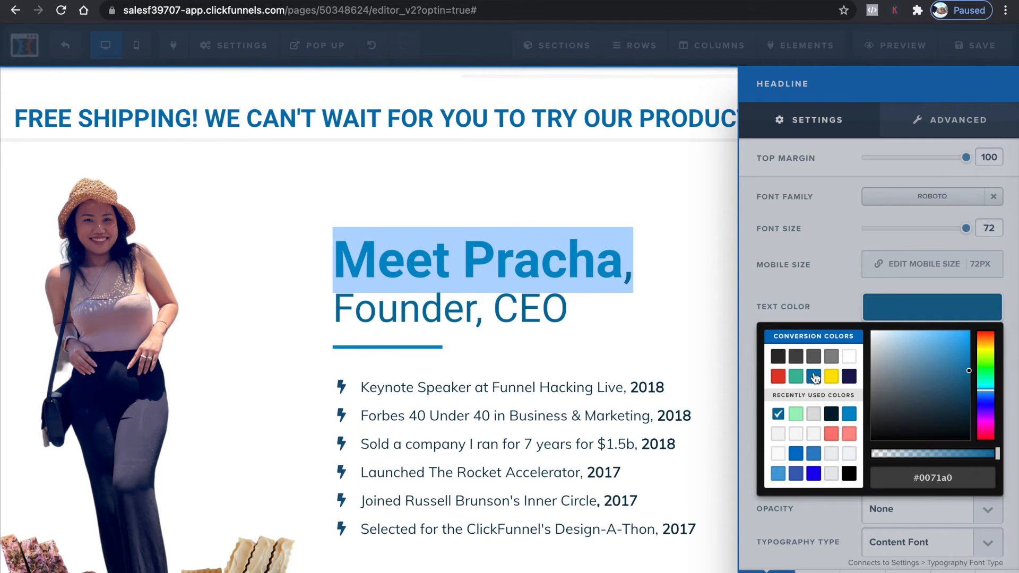
click(795, 414)
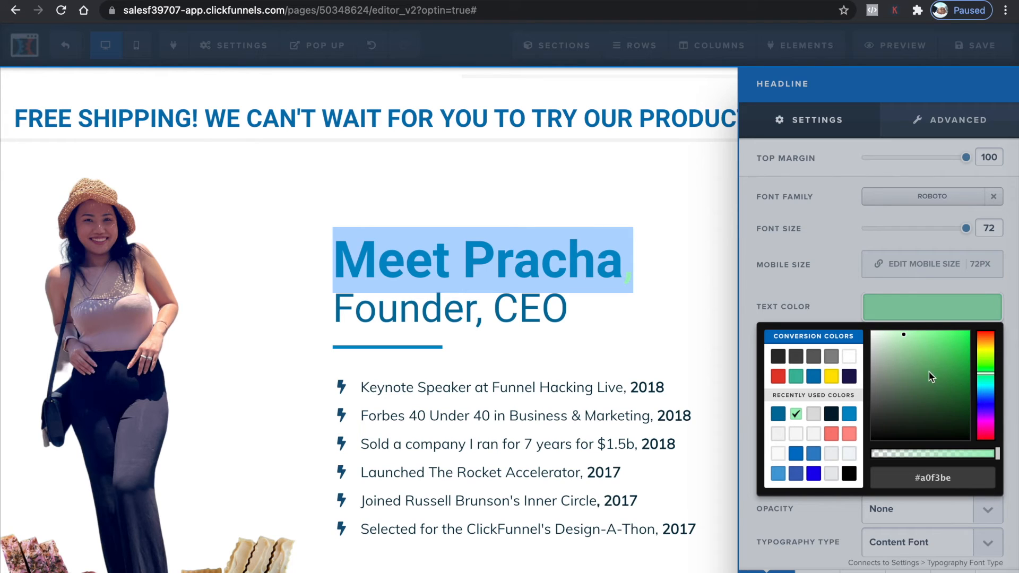
click(918, 470)
key(End)
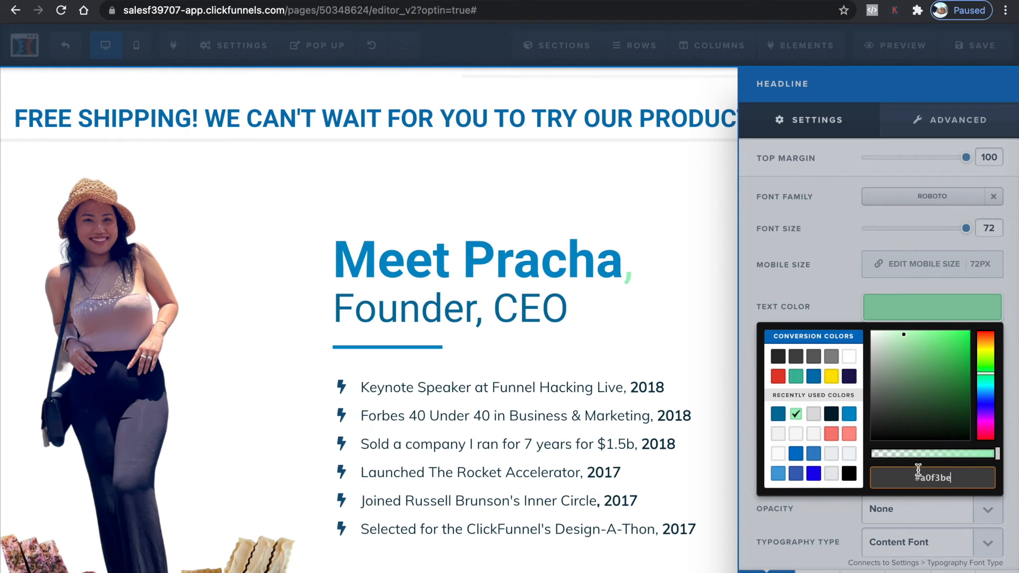
click(513, 249)
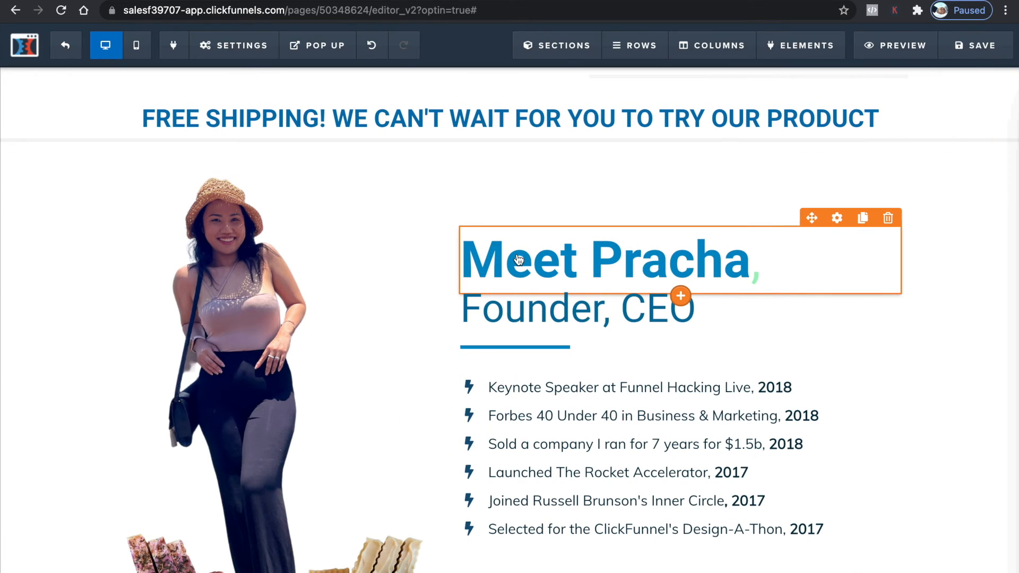
Paste #a0f3be as the "Meet Pracha," headline's bold colour
click(837, 218)
click(908, 355)
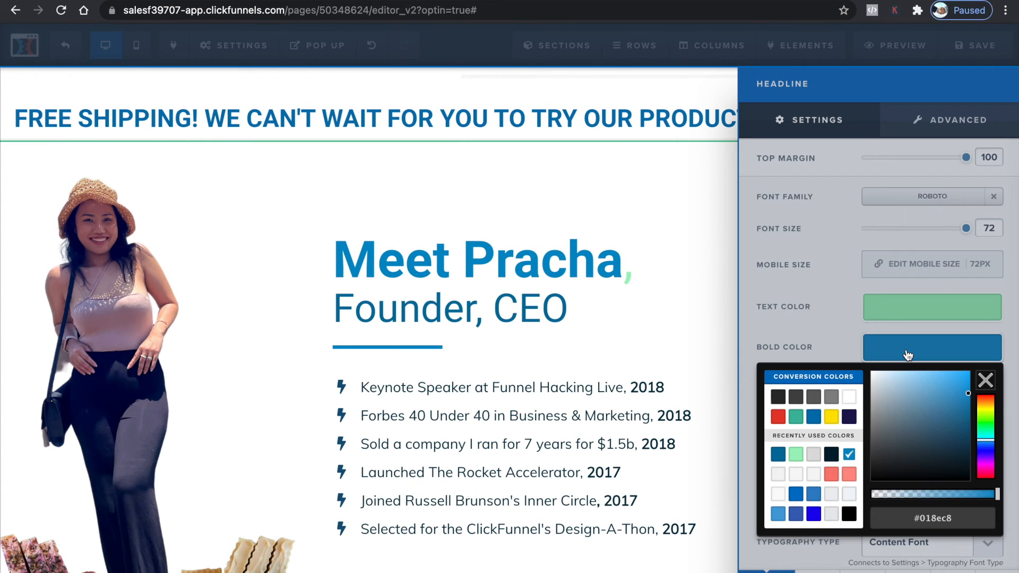
click(929, 515)
text(#a8f3be)
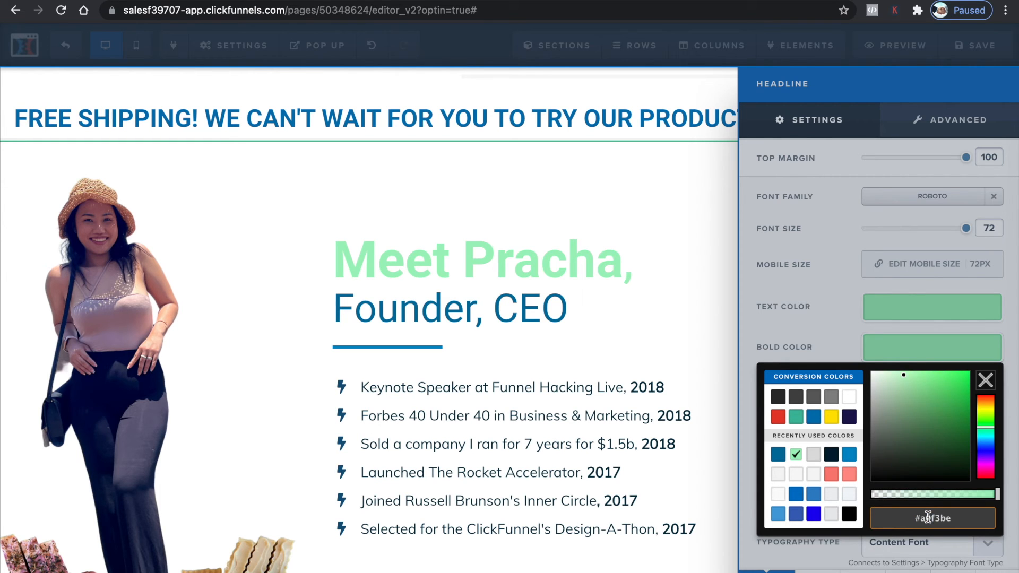
click(452, 307)
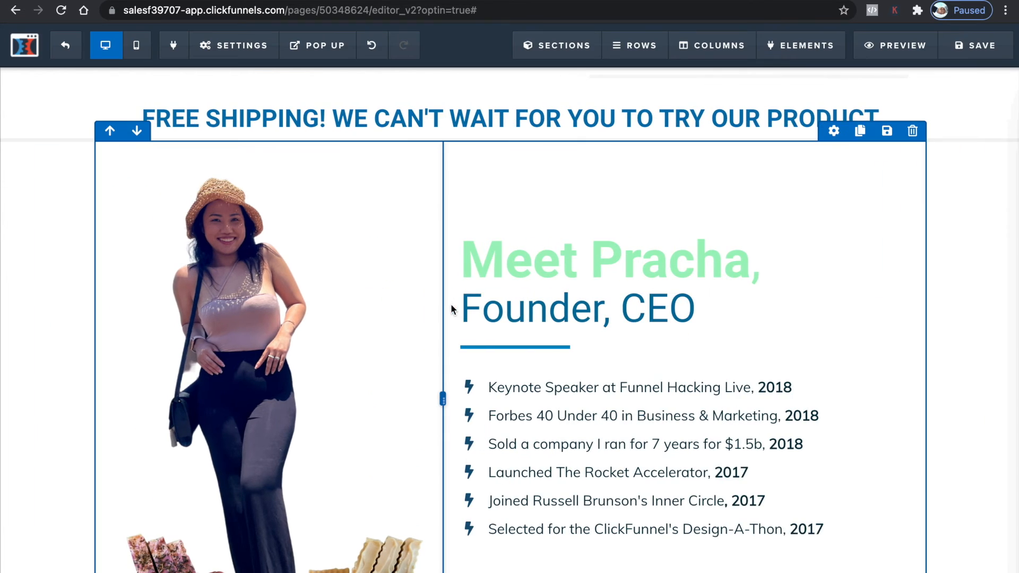
Set the "Founder, CEO" subheadline's text colour to dark navy #001e2f
click(529, 307)
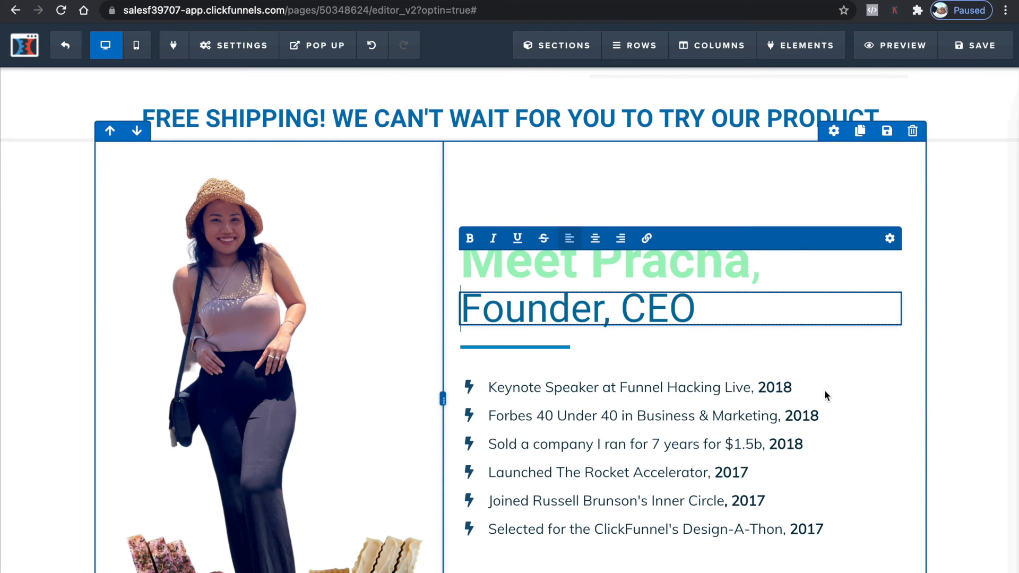
click(577, 340)
scroll(577, 340, down, 5)
scroll(576, 340, up, 4)
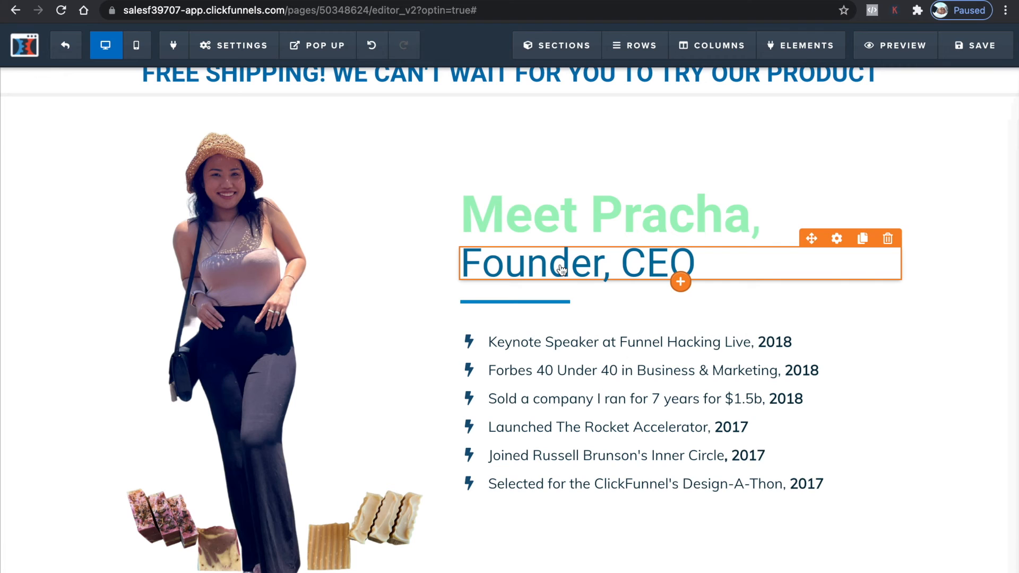
click(561, 269)
click(885, 264)
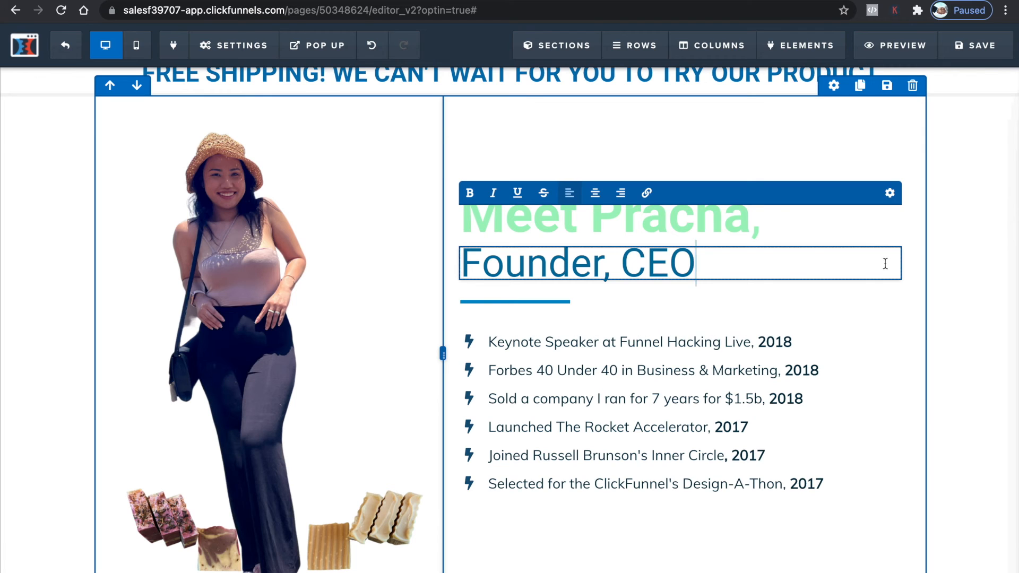
click(814, 370)
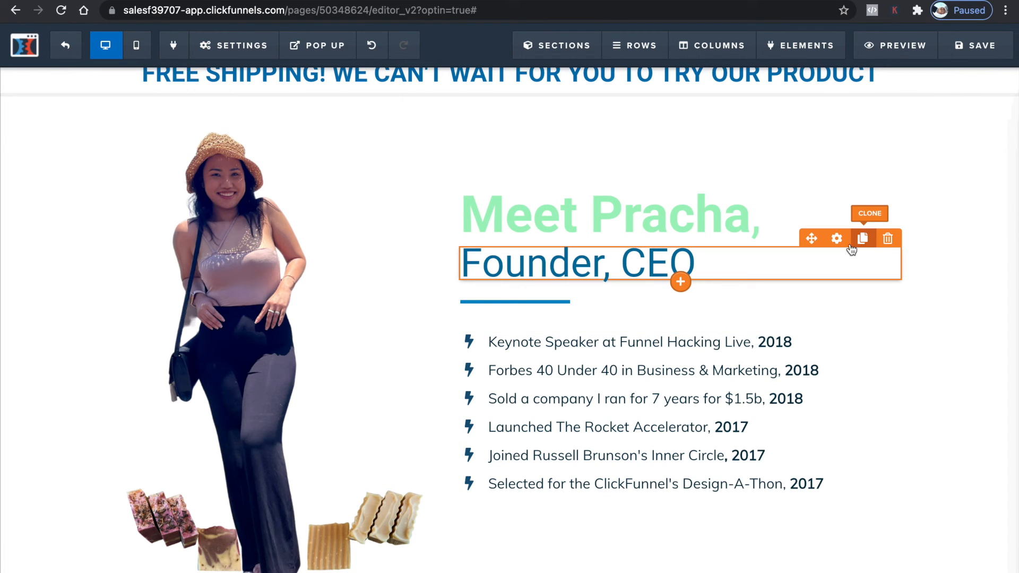
click(837, 238)
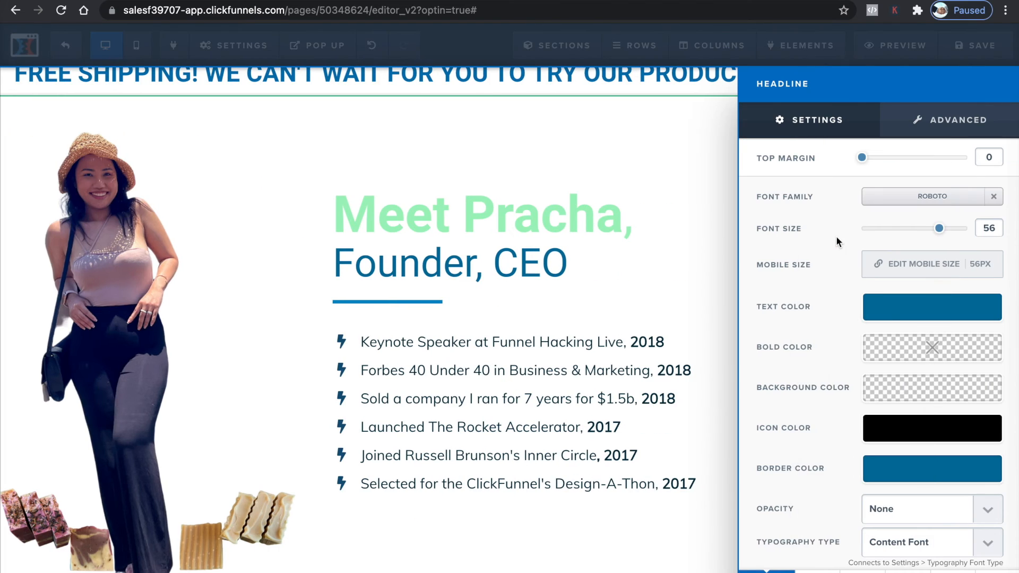
click(890, 311)
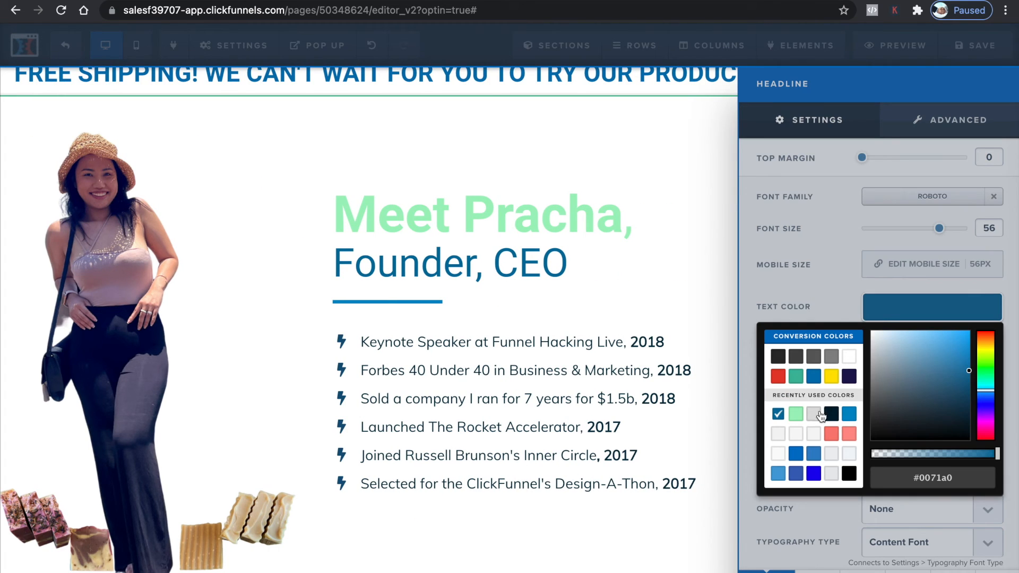
click(838, 416)
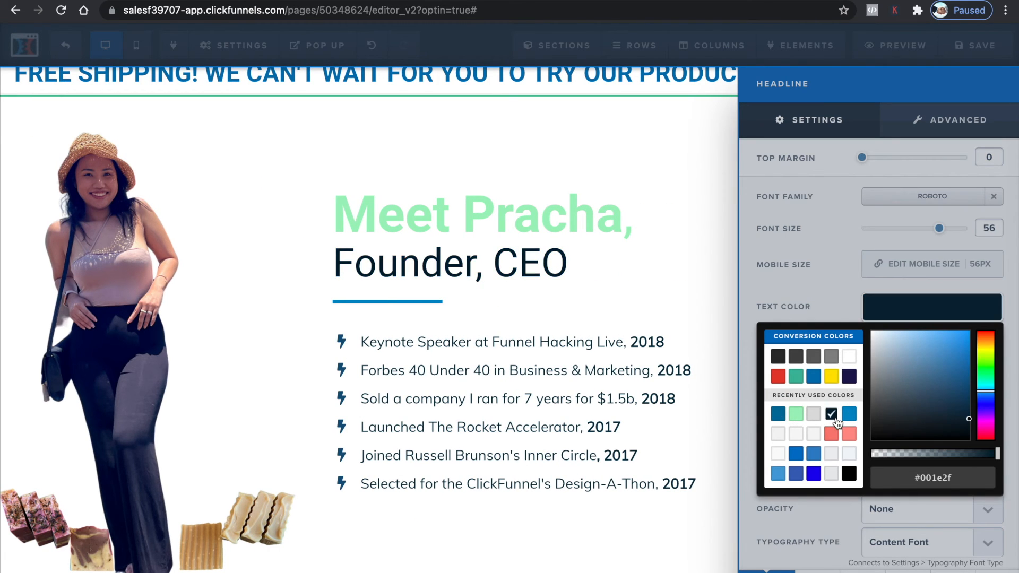
click(547, 253)
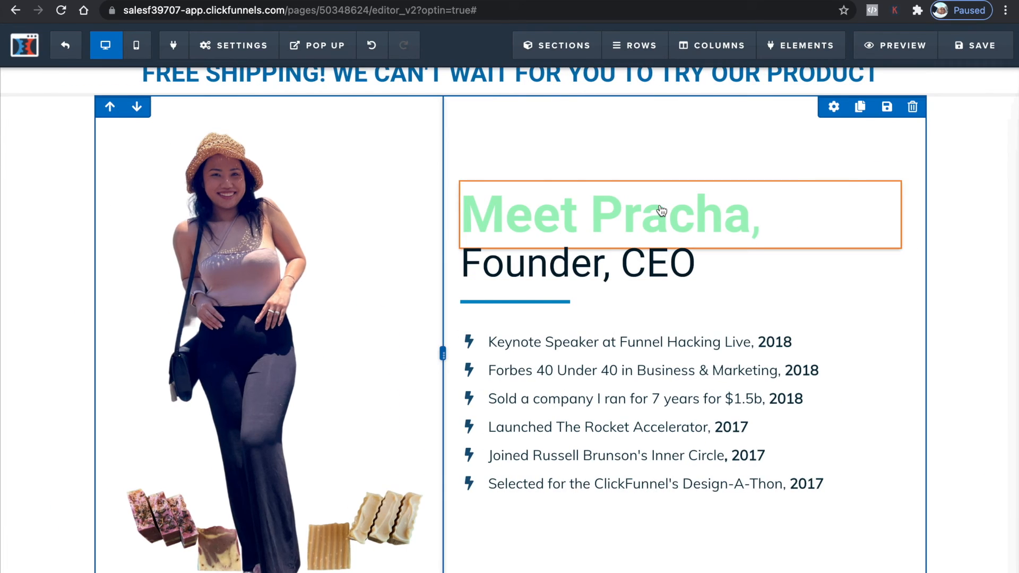
Set the "FREE SHIPPING!" headline's bold colour to light green #a0f3be
scroll(574, 368, up, 6)
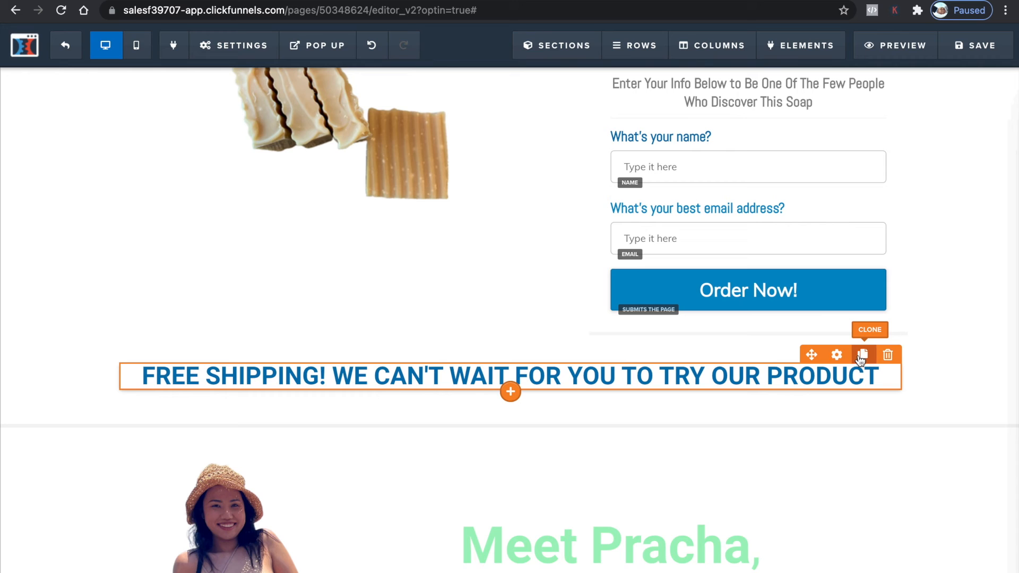
click(837, 355)
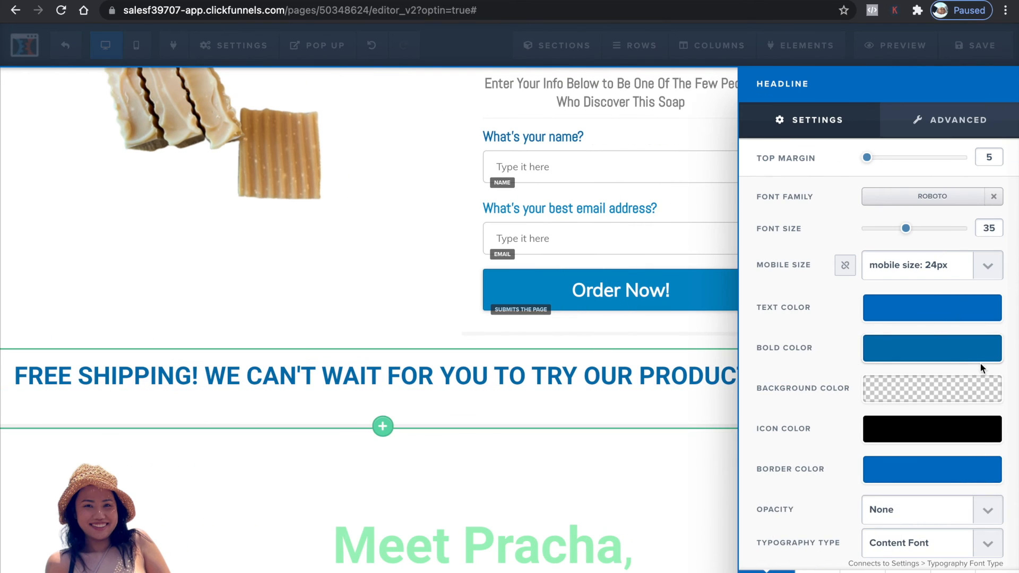
click(933, 353)
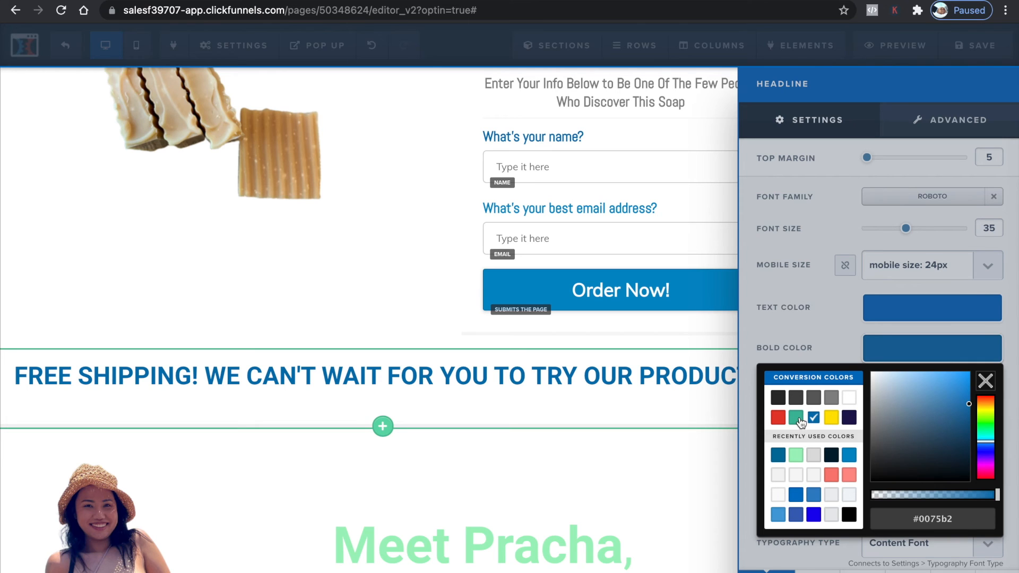
click(796, 455)
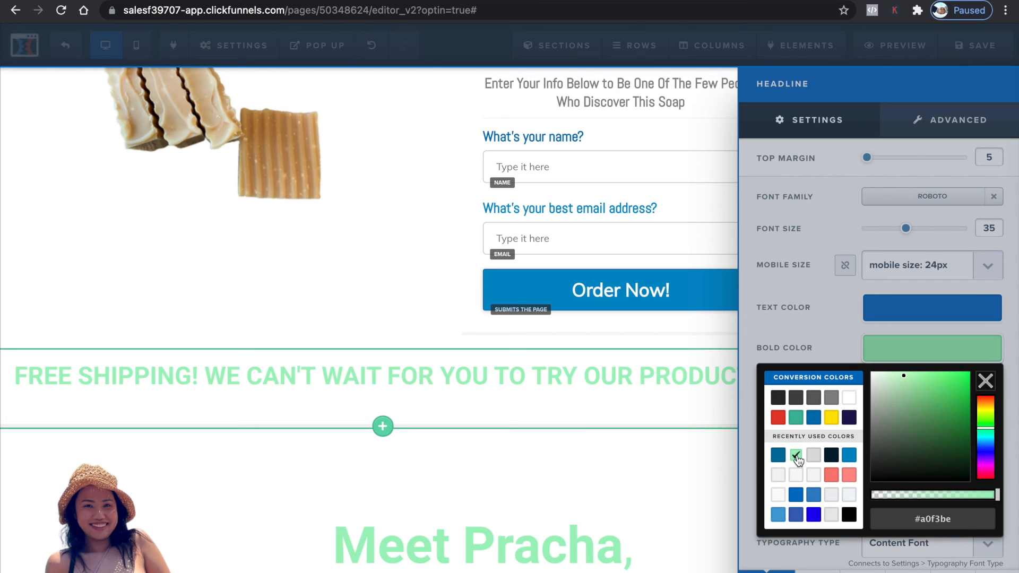
click(518, 508)
Set the "Apply this Everyday and the Wrinkles Are Gone!" headline's bold colour to teal #42b99f
scroll(518, 504, down, 10)
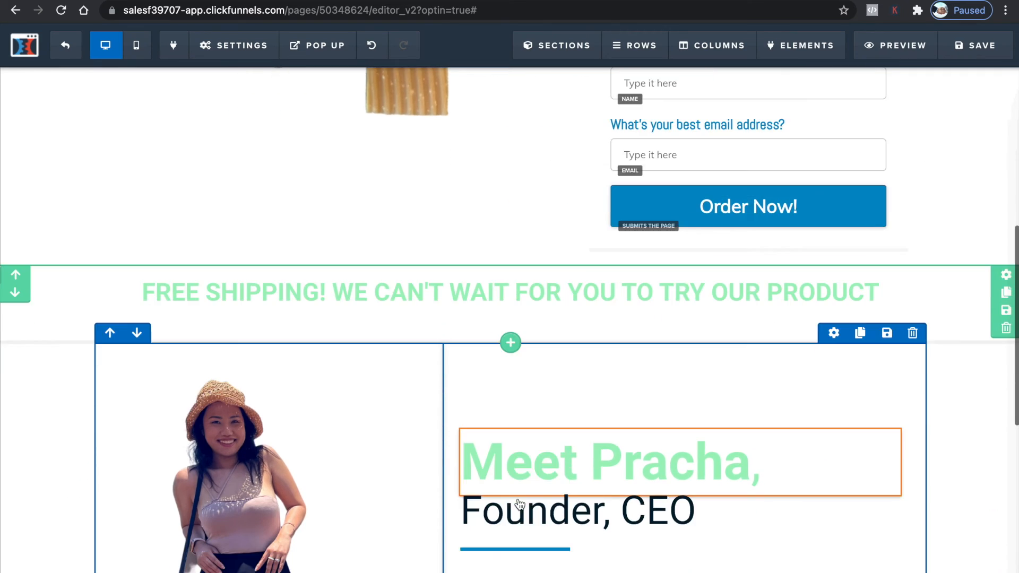
scroll(518, 502, down, 10)
scroll(518, 502, up, 2)
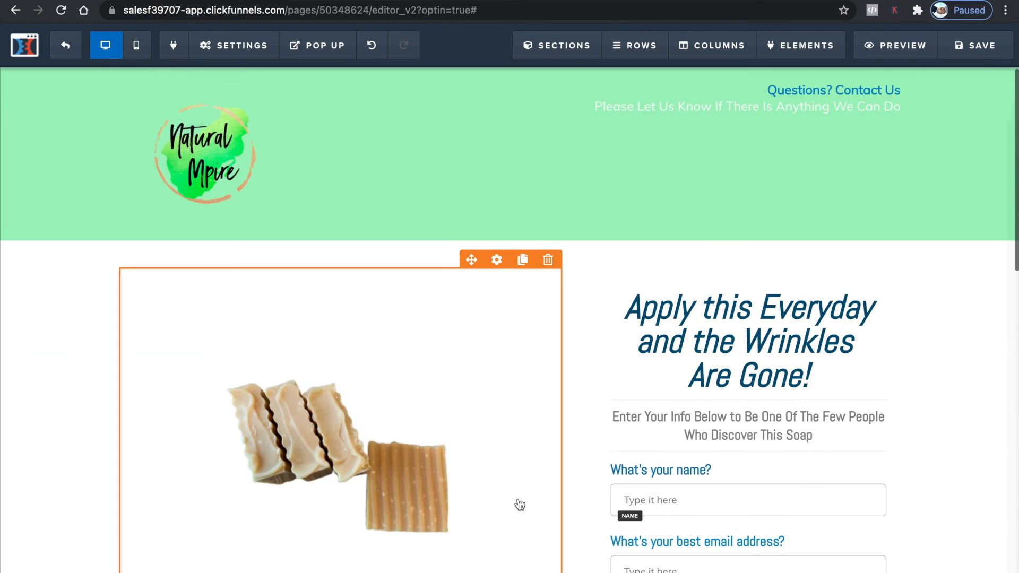
scroll(642, 325, down, 5)
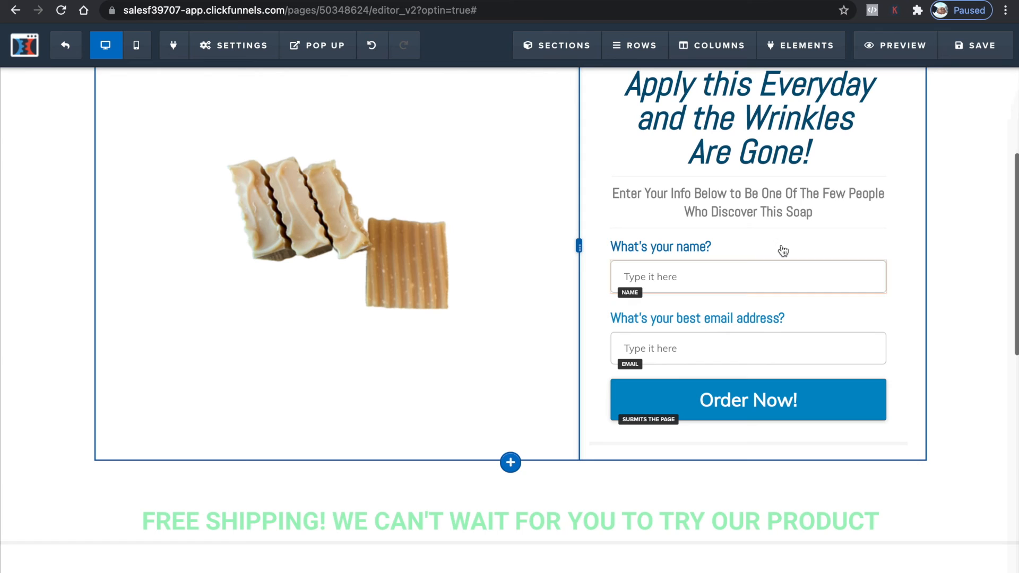
scroll(775, 236, up, 5)
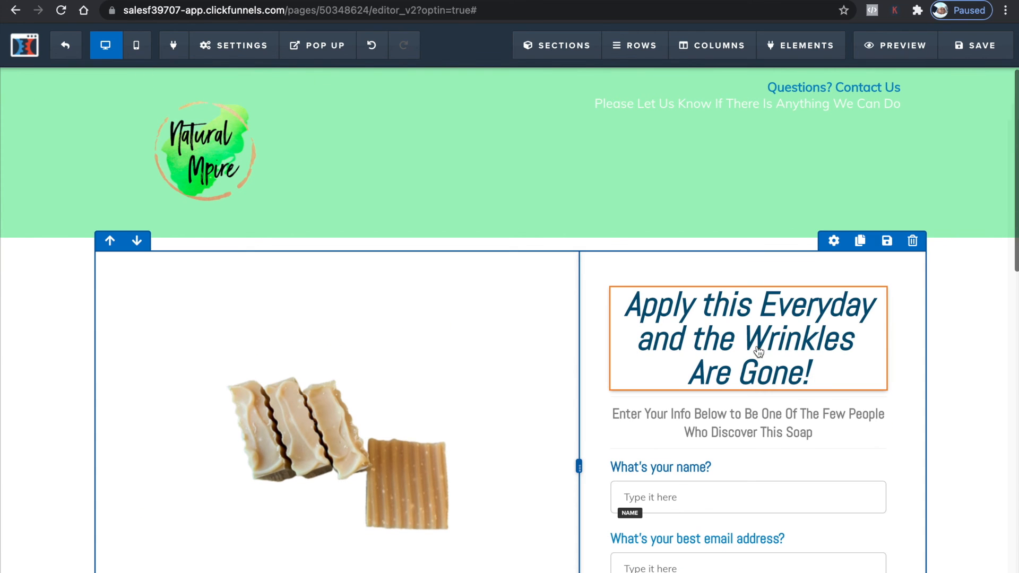
click(757, 345)
triple_click(819, 335)
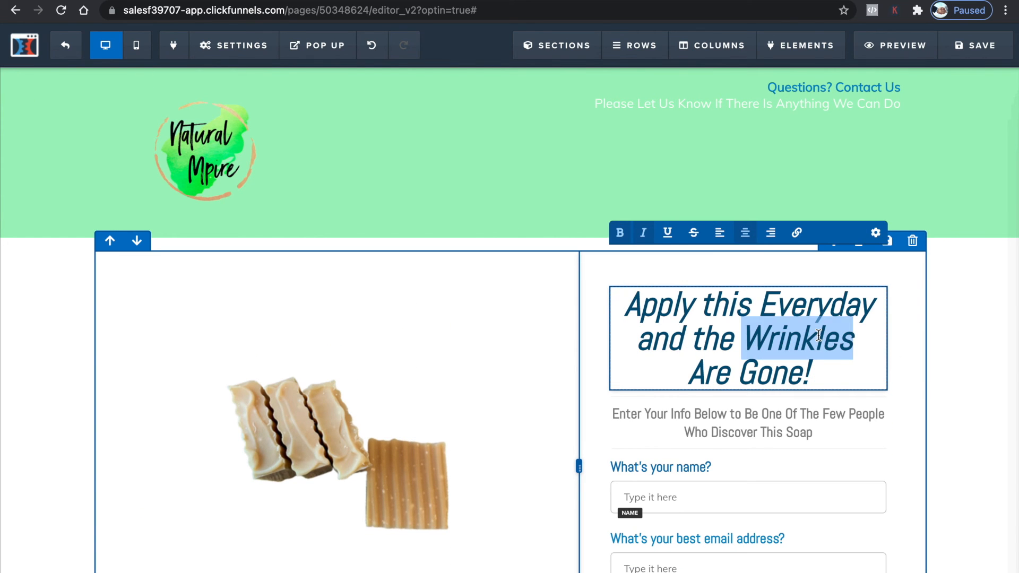
click(874, 338)
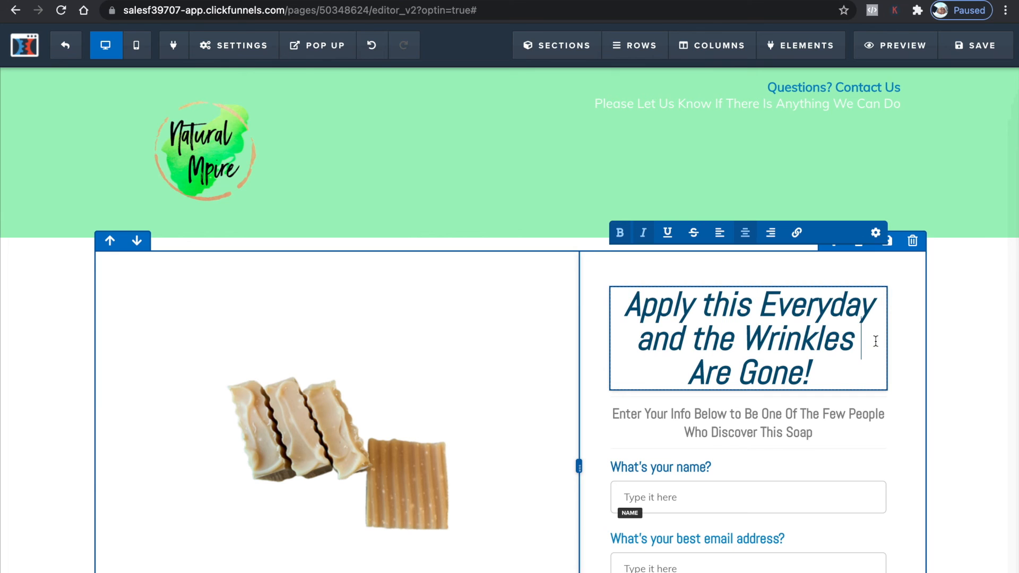
click(964, 268)
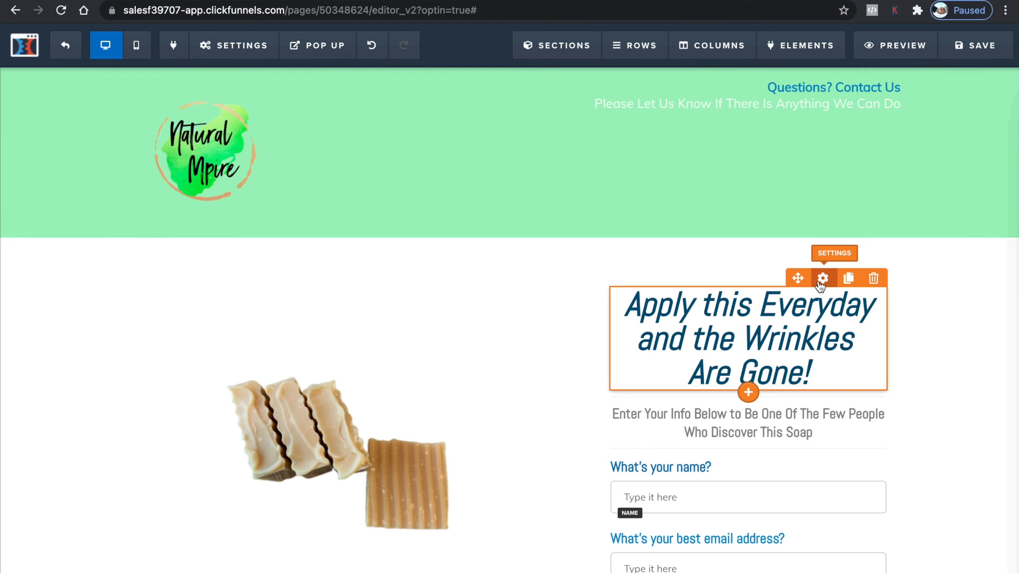
click(821, 282)
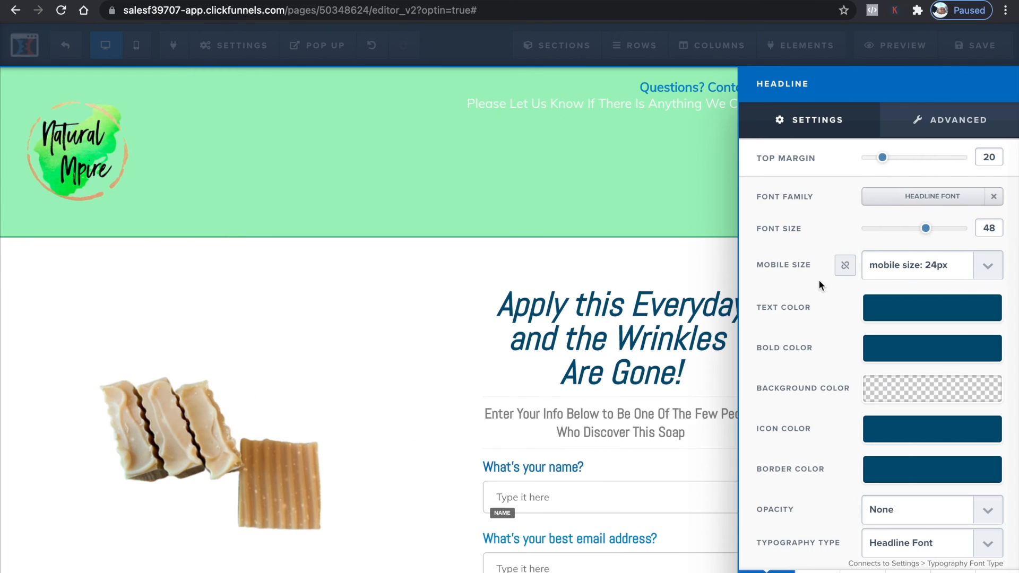
click(904, 347)
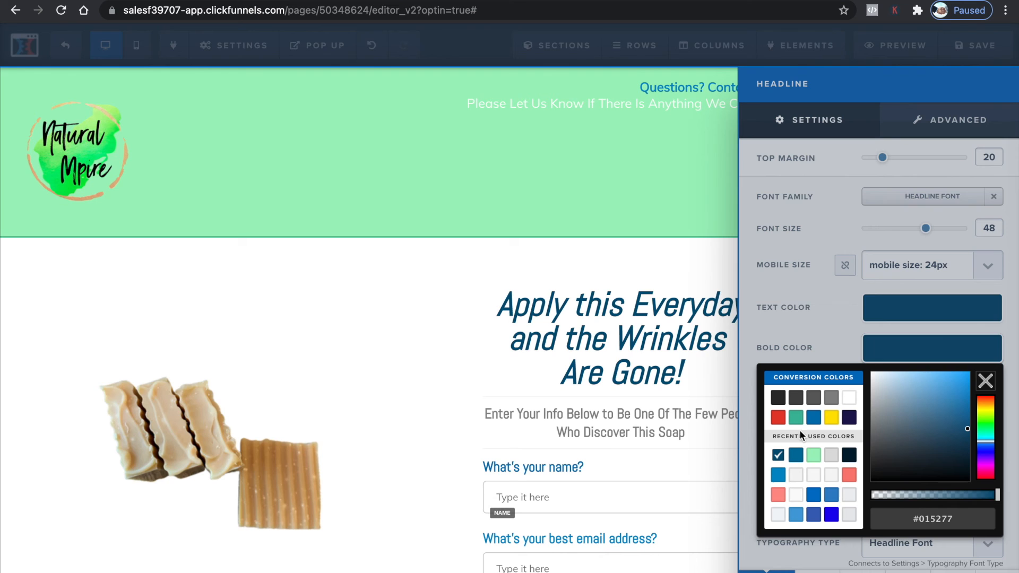
click(813, 457)
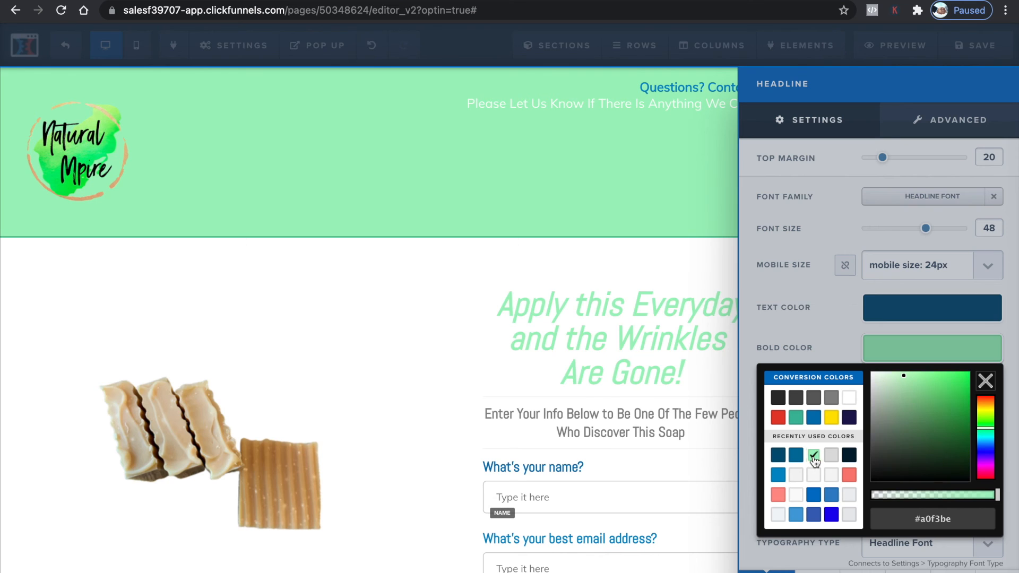
click(796, 419)
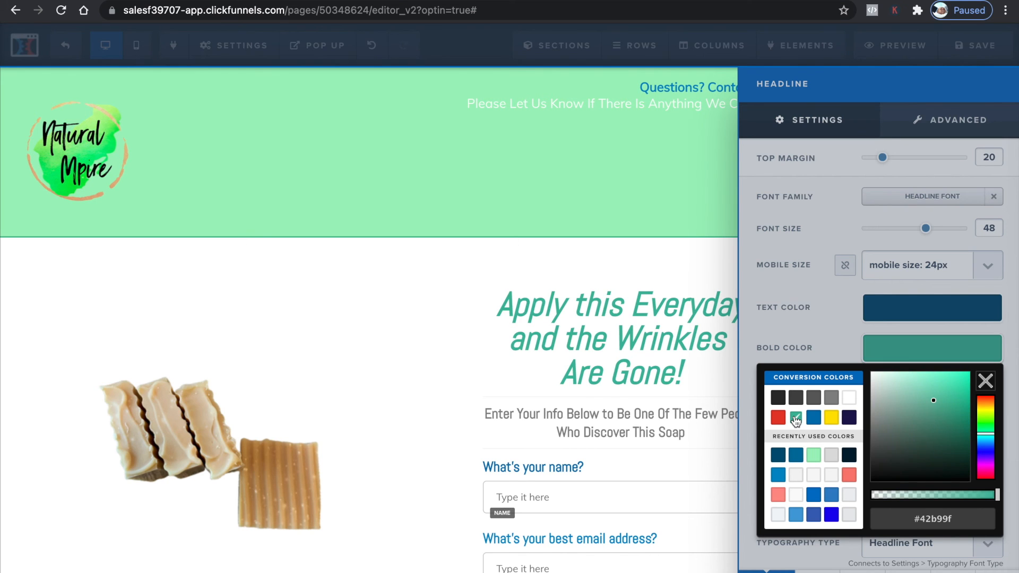
click(707, 322)
Set the "What's your name?" label's bold colour to teal #42b99f
click(675, 446)
click(674, 471)
click(616, 465)
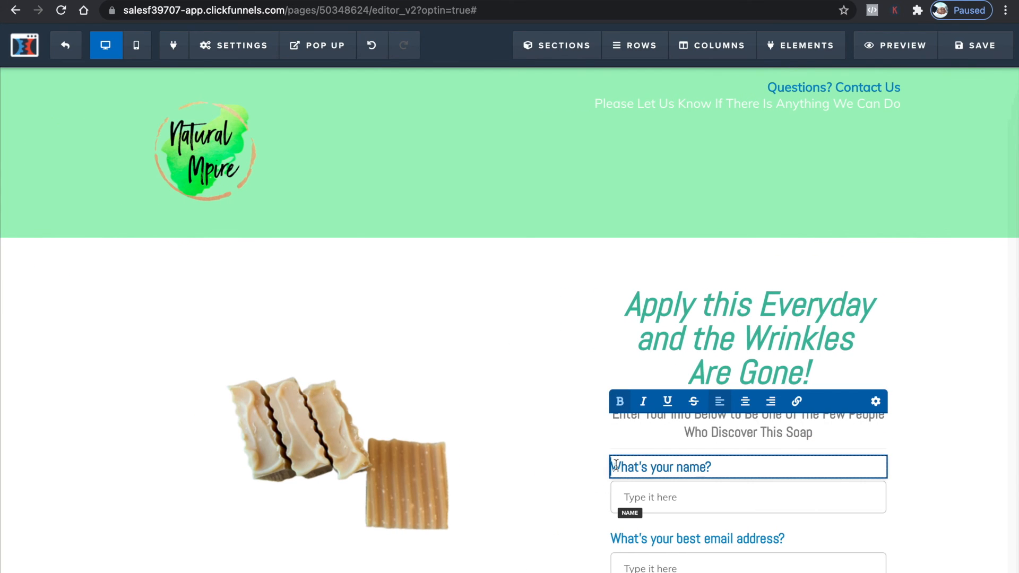
click(841, 512)
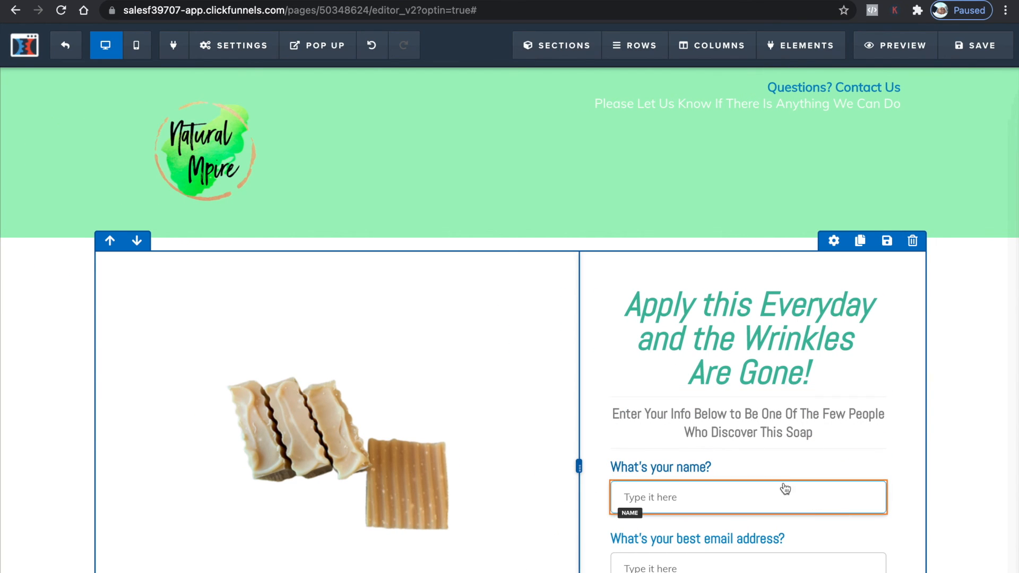
click(820, 447)
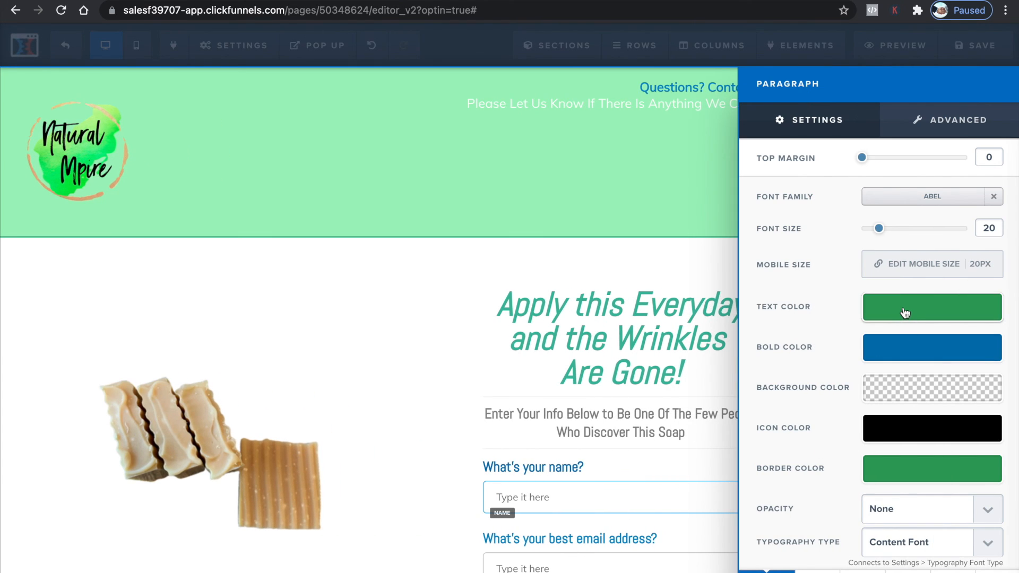
click(898, 356)
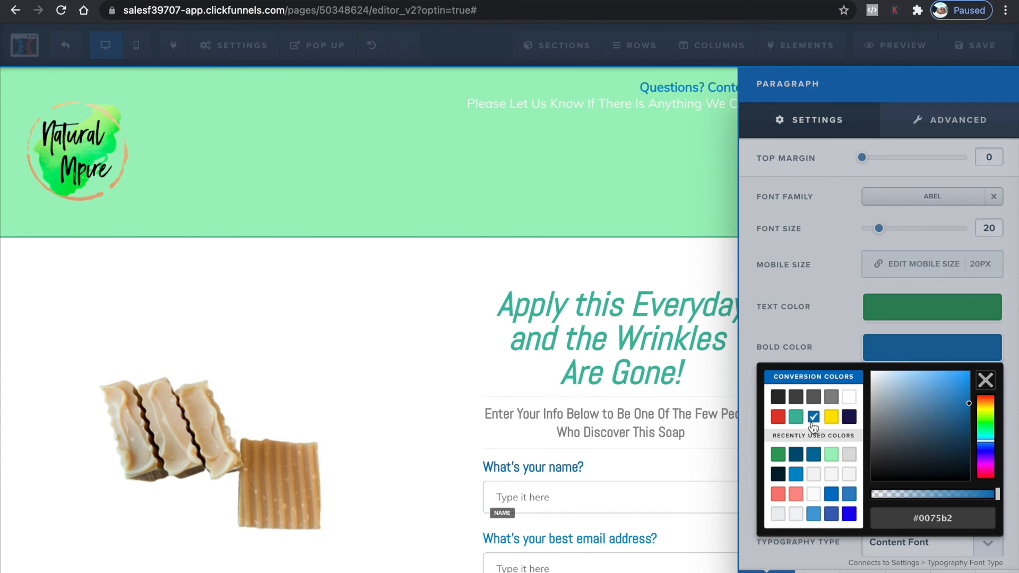
click(796, 417)
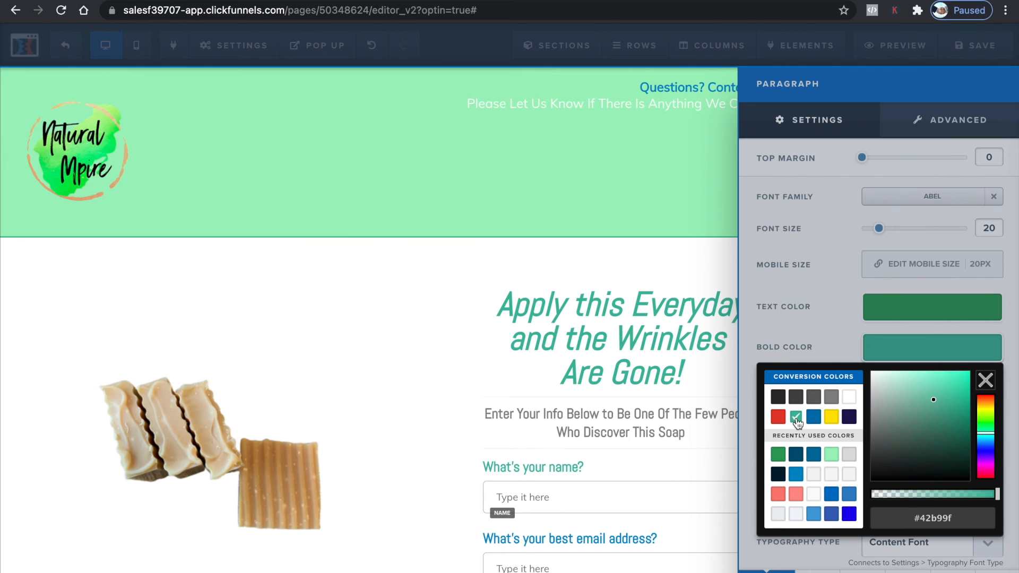
Set the "What's your best email address?" label's bold colour to teal #42b99f
click(582, 546)
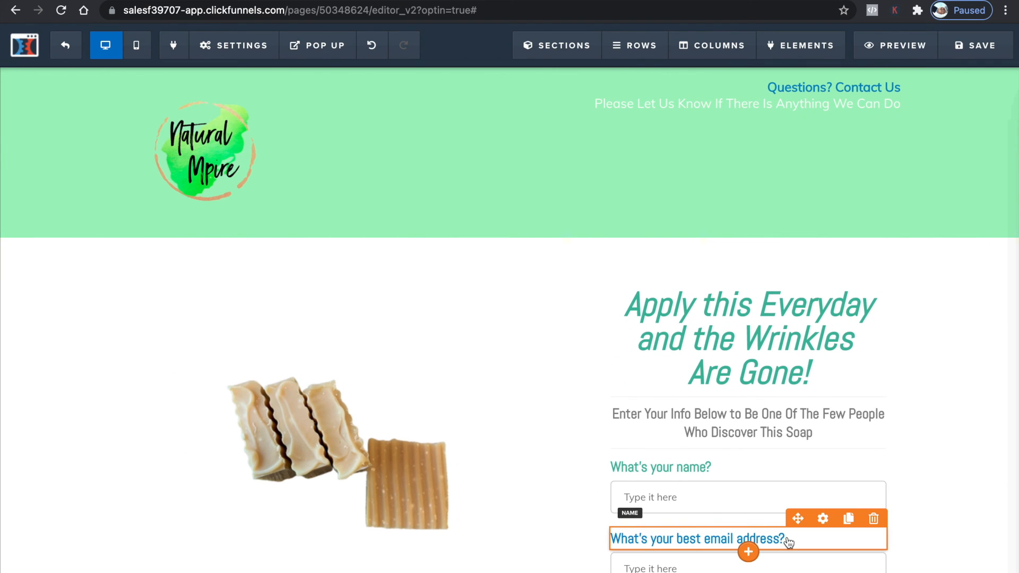
click(823, 519)
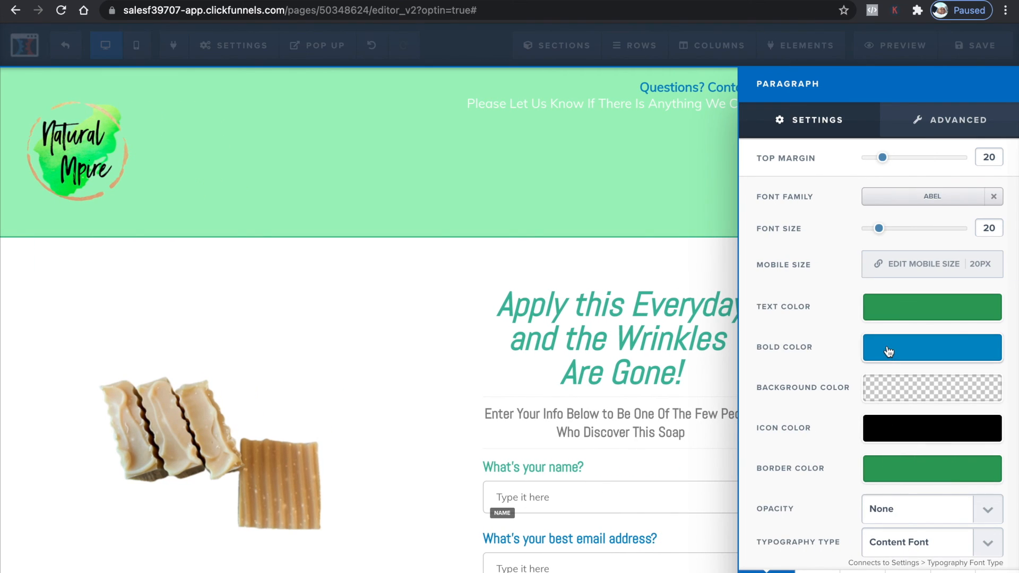
scroll(883, 357, down, 1)
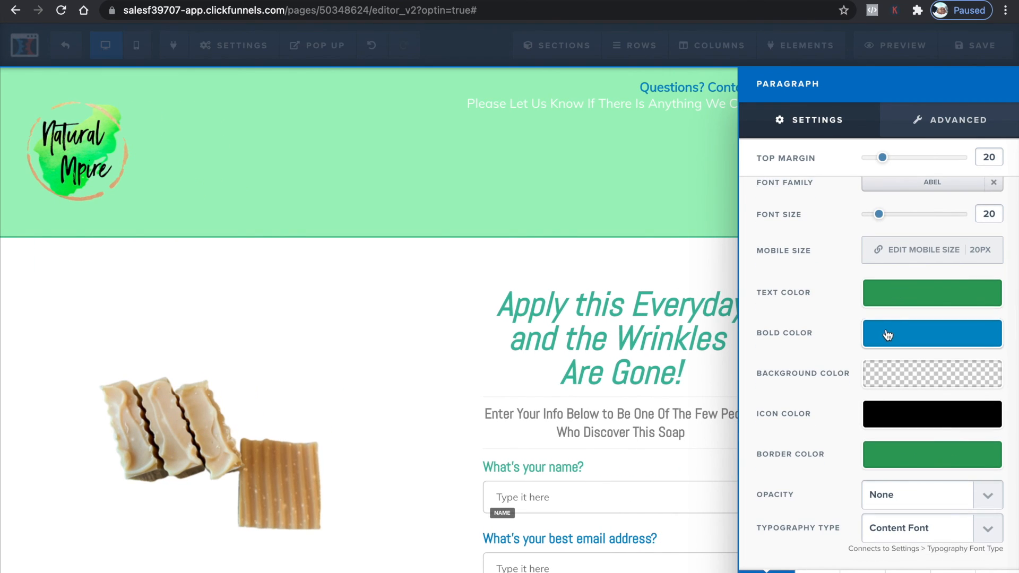
click(887, 340)
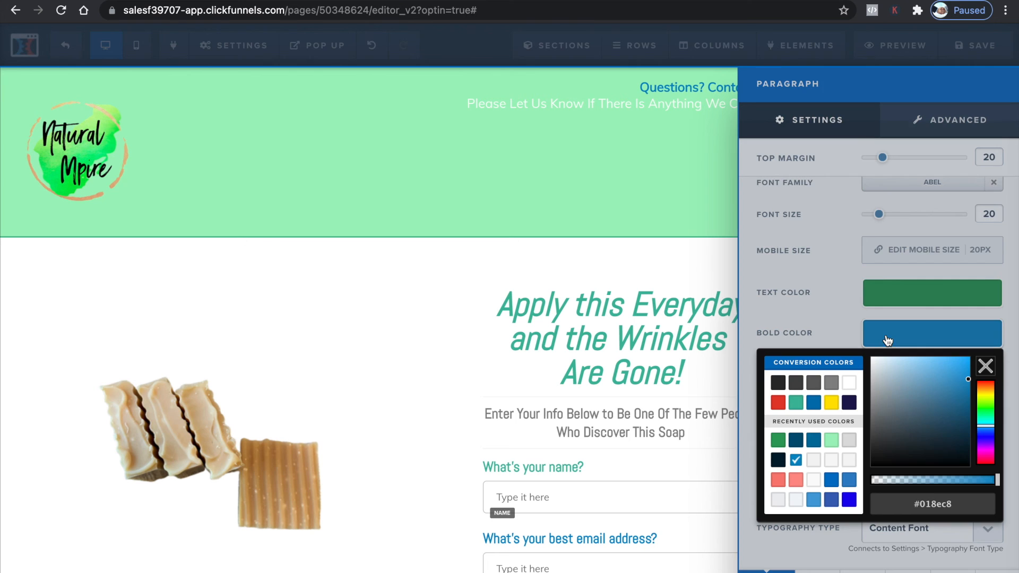
click(796, 404)
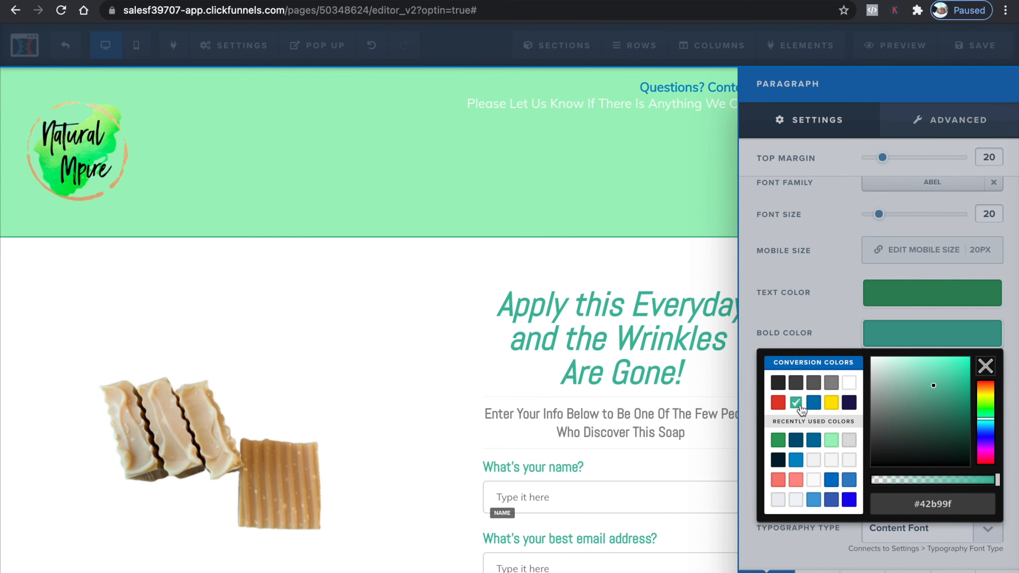
Change the "Order Now!" button's background colour to red
click(606, 567)
scroll(759, 435, down, 4)
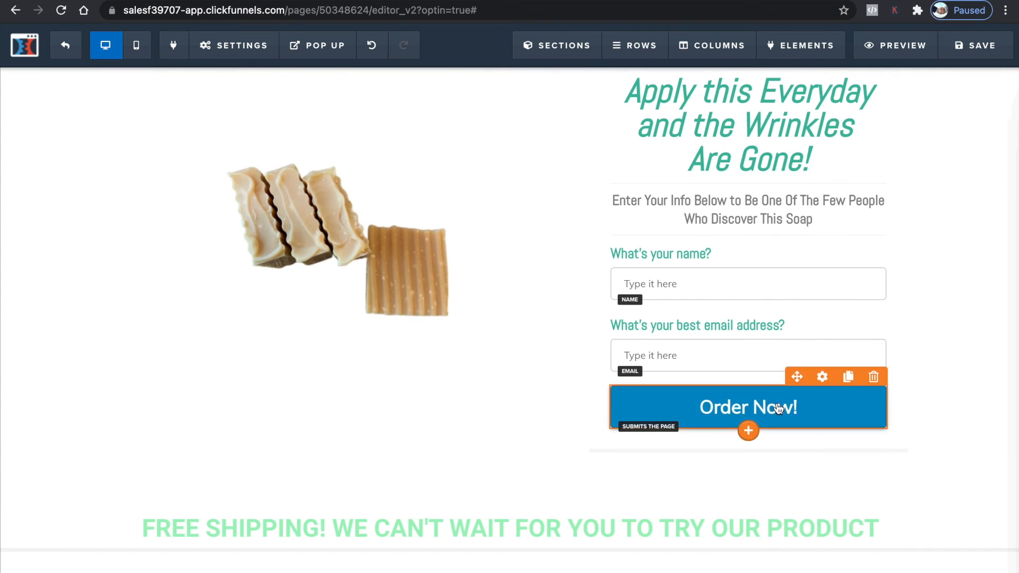
click(778, 408)
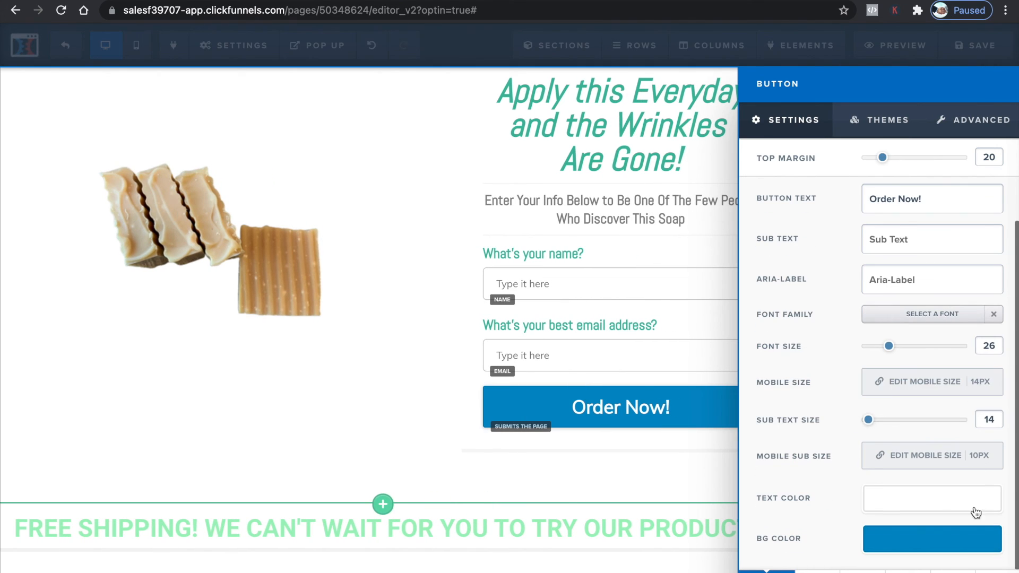
click(950, 546)
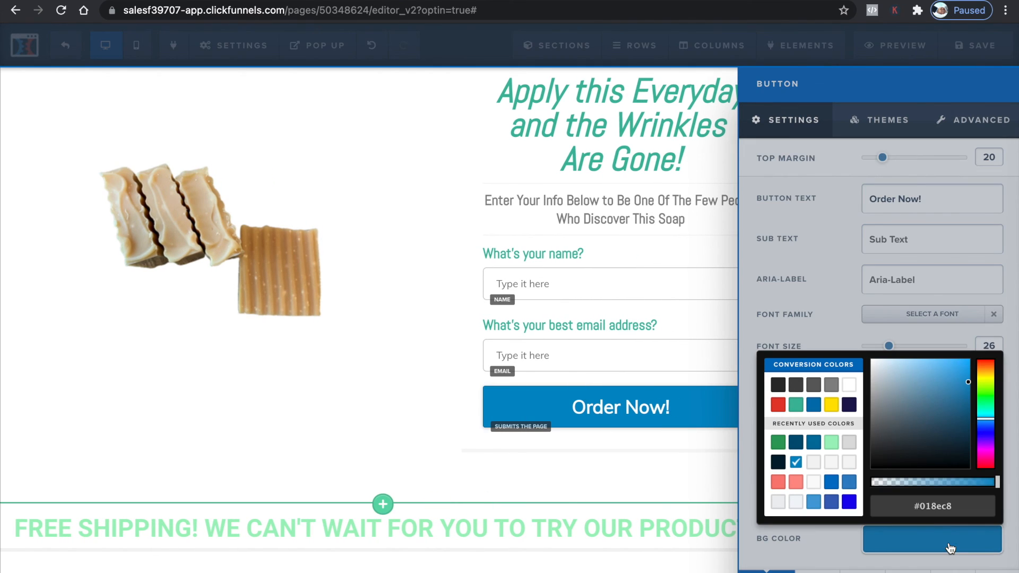
click(779, 405)
click(650, 475)
scroll(735, 451, down, 10)
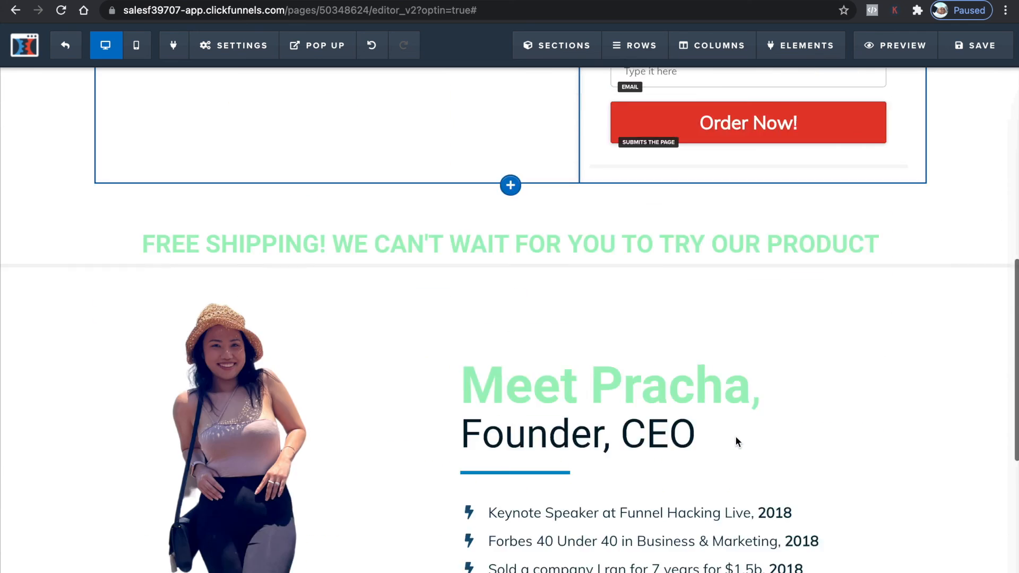
scroll(736, 443, up, 12)
scroll(736, 440, up, 3)
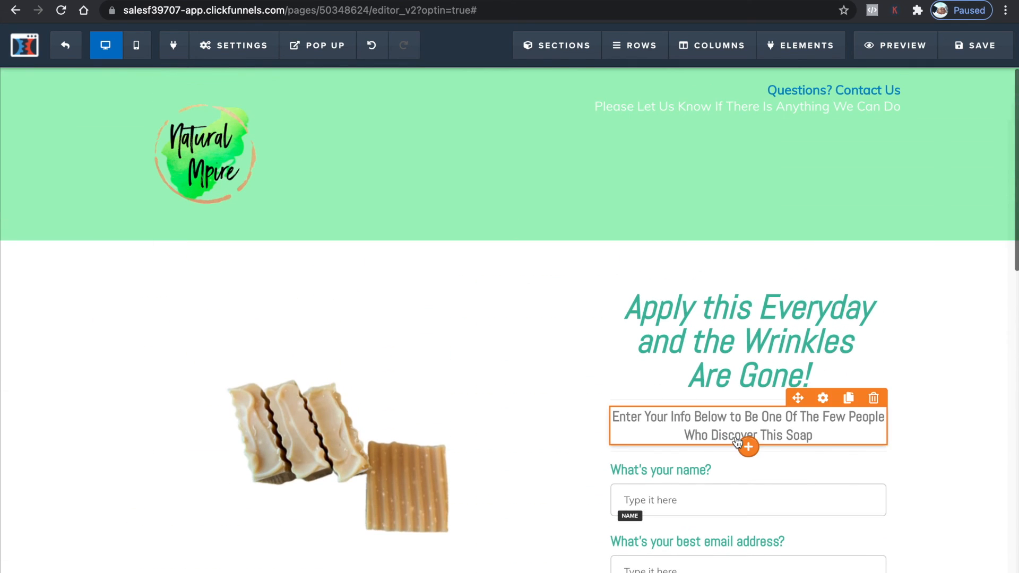
scroll(791, 484, down, 4)
scroll(791, 484, down, 10)
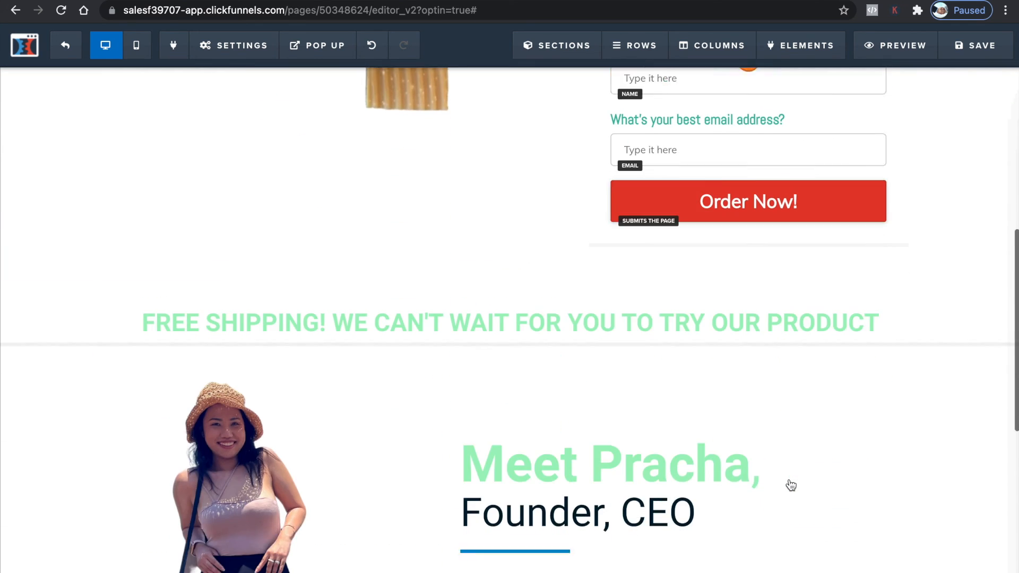
scroll(743, 505, up, 1)
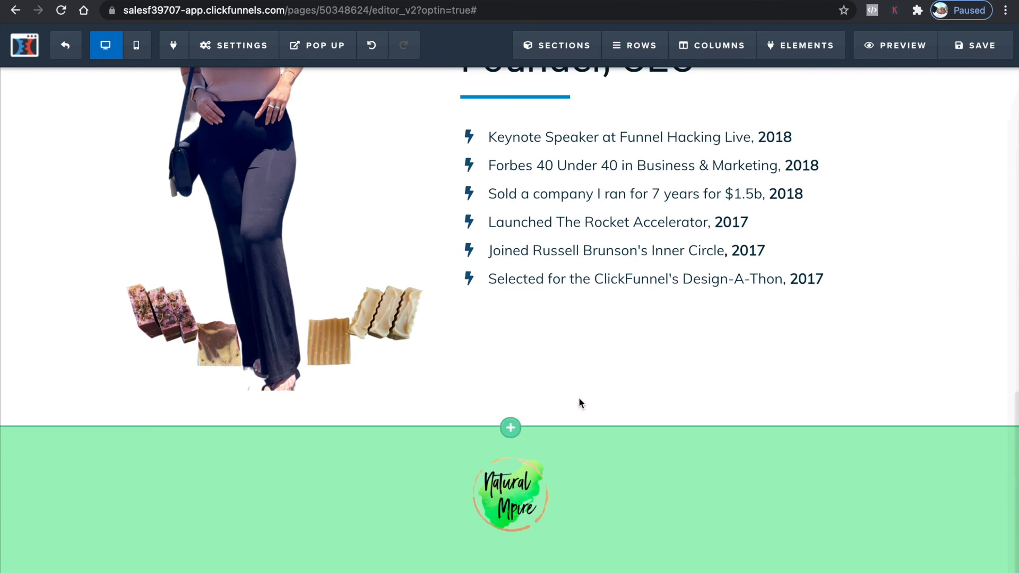
Set the founder bullet list's icon colour to teal #42b99f
click(470, 137)
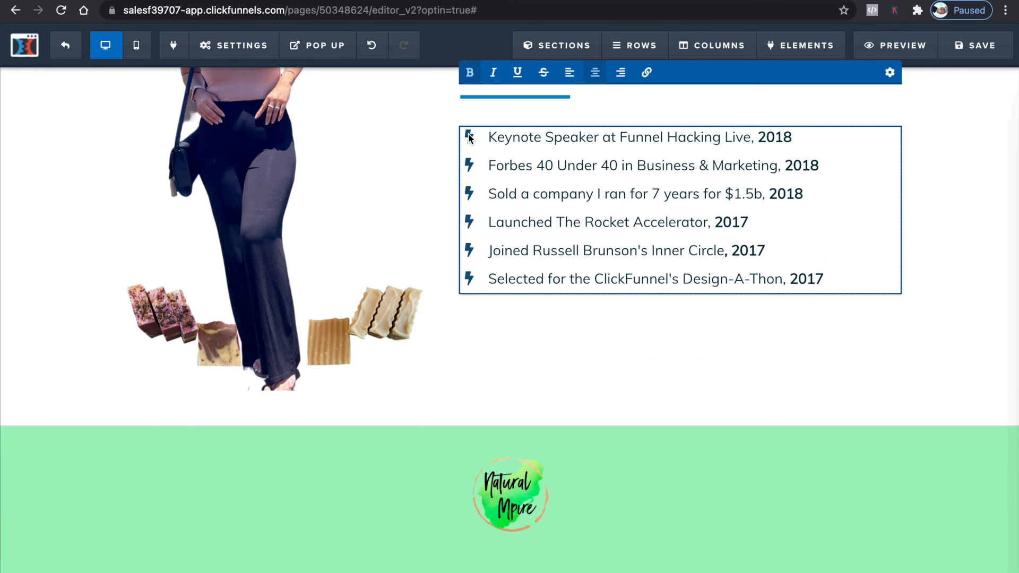
double_click(469, 137)
triple_click(571, 170)
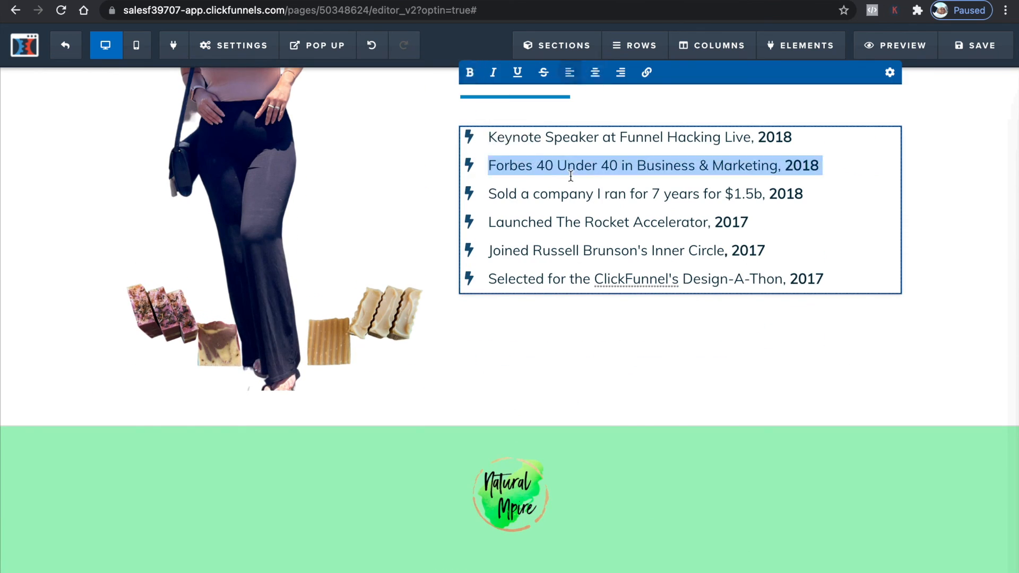
scroll(615, 192, up, 5)
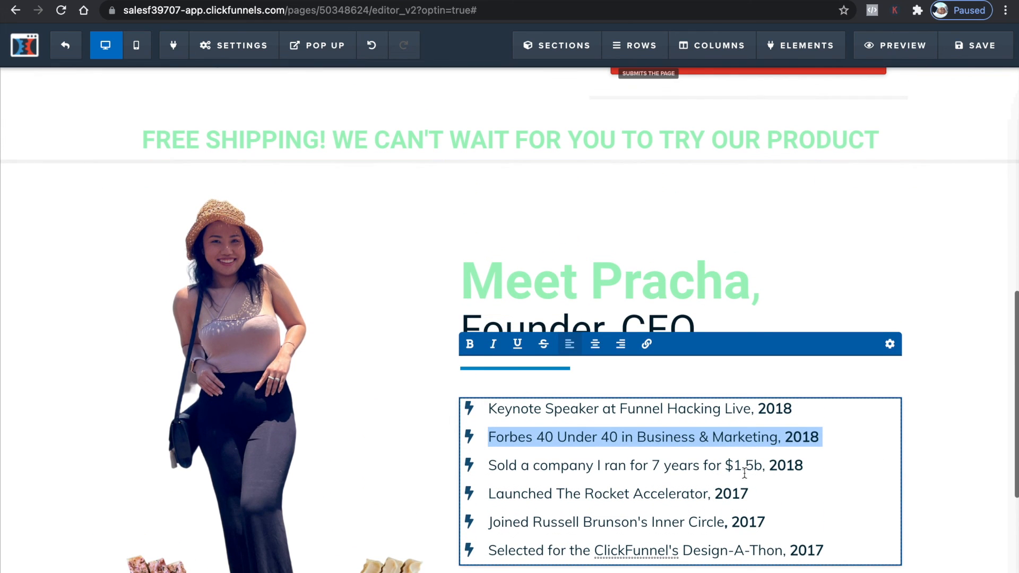
double_click(460, 408)
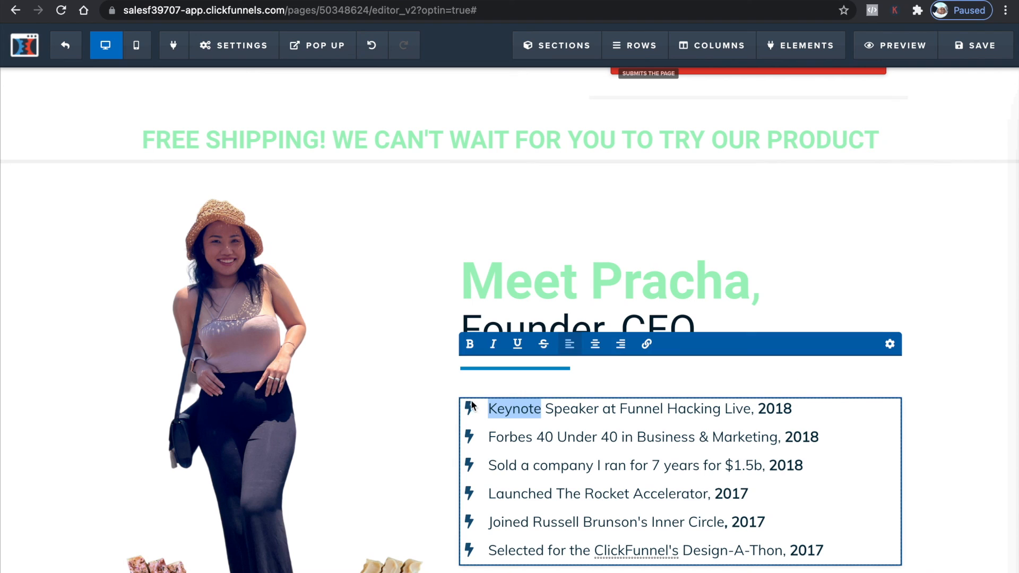
click(873, 530)
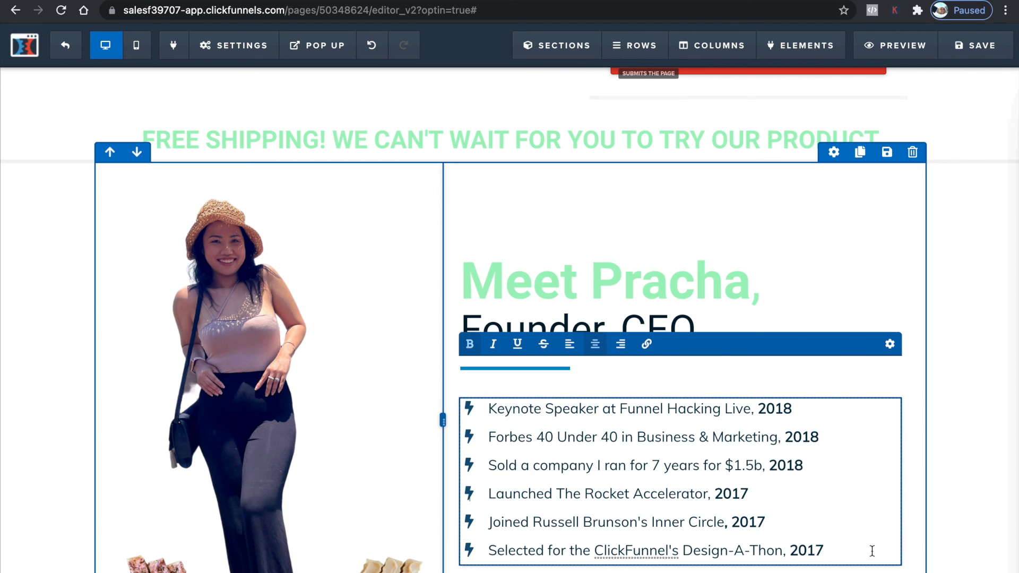
click(889, 403)
click(870, 571)
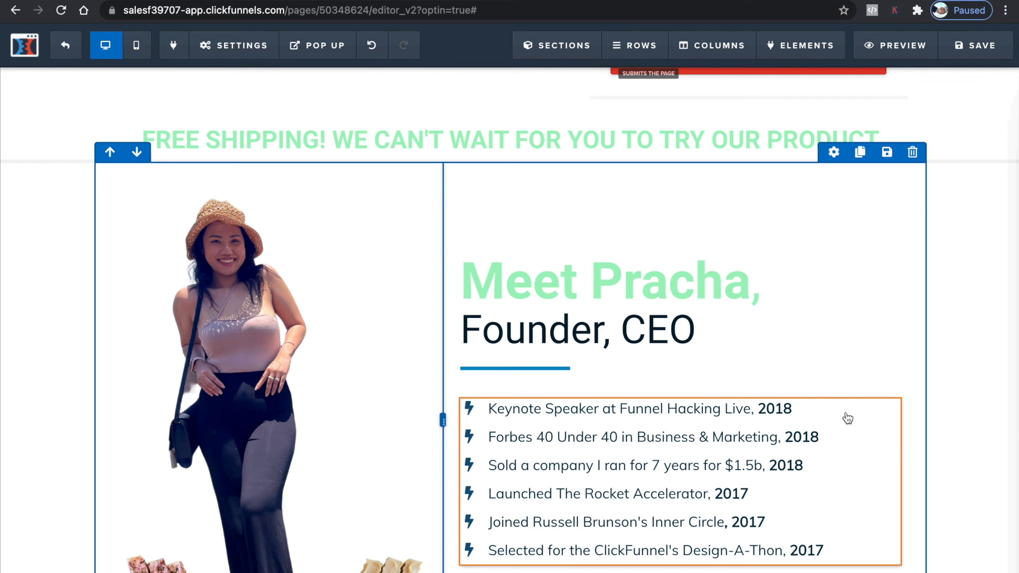
click(835, 390)
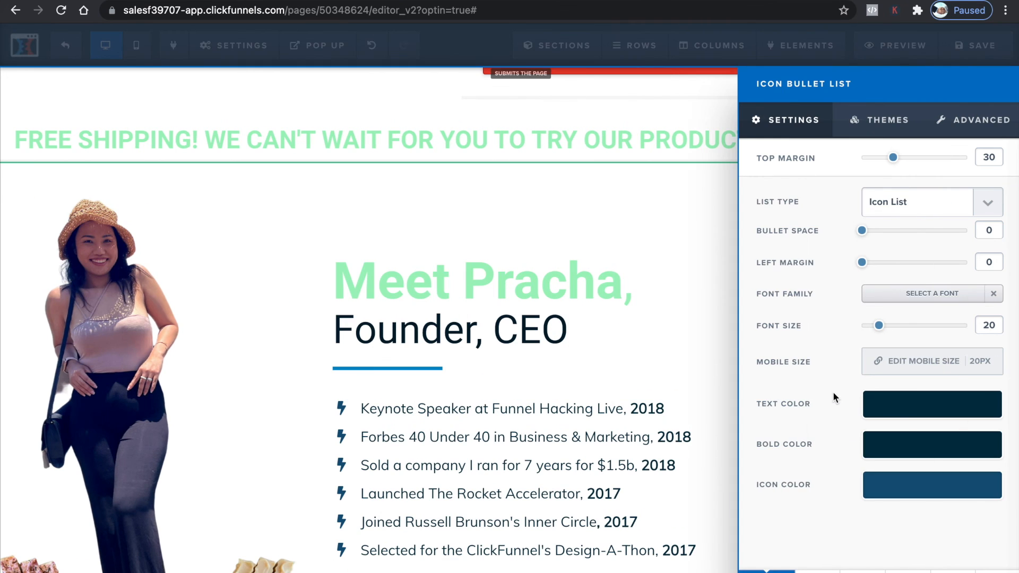
click(913, 492)
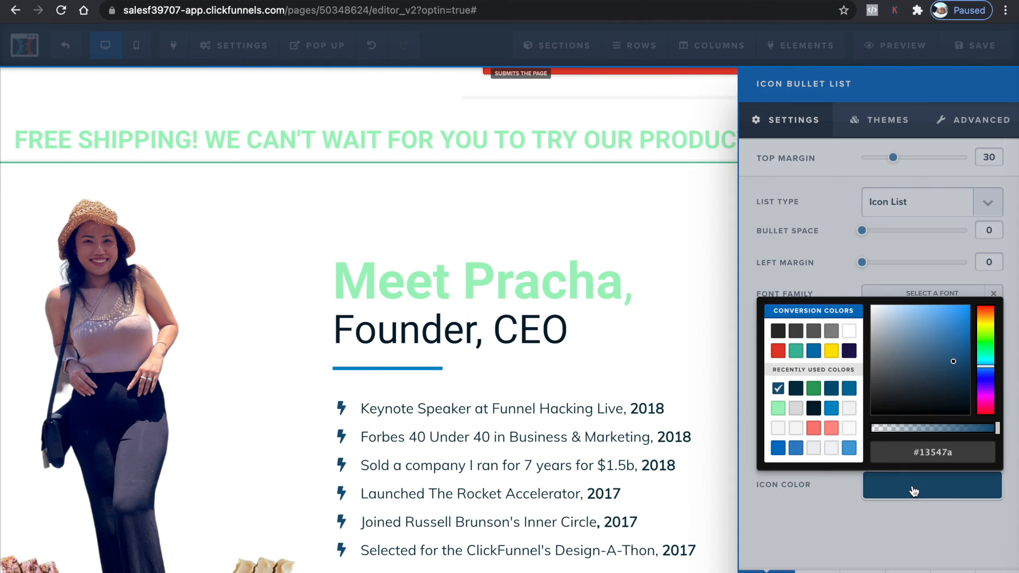
click(795, 352)
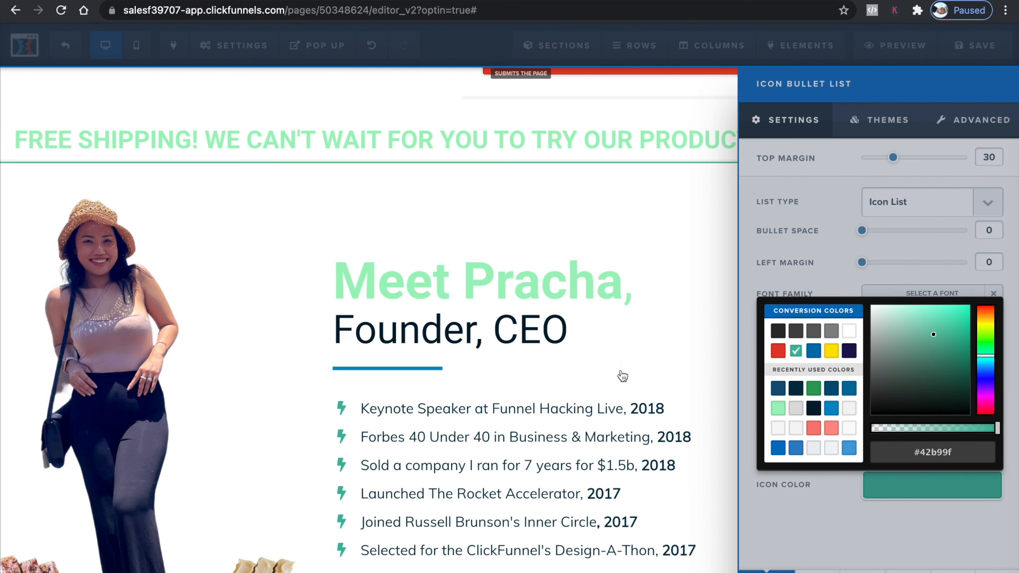
Set the divider under "Founder, CEO" to teal #42b99f
click(455, 368)
click(457, 368)
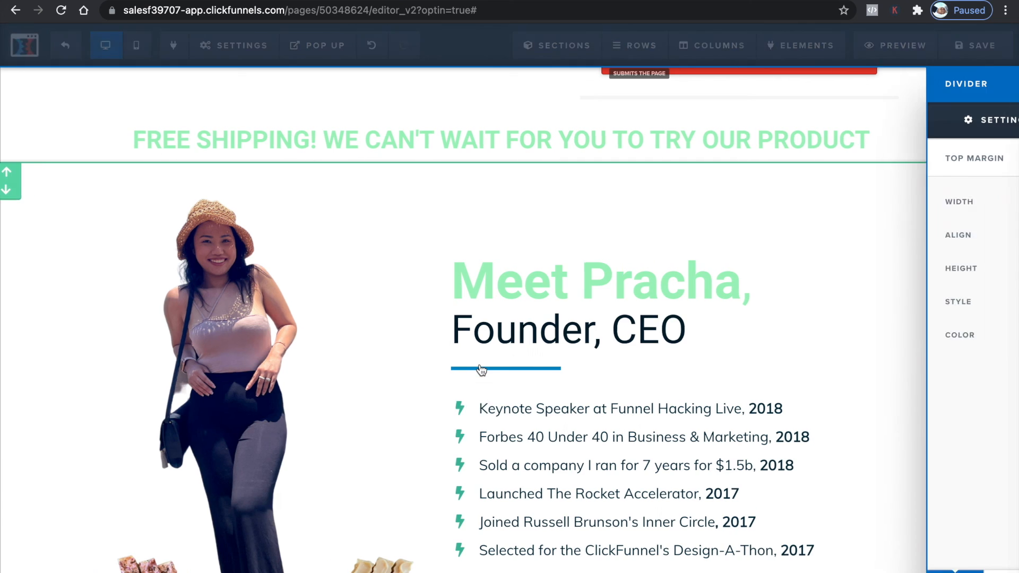
click(921, 341)
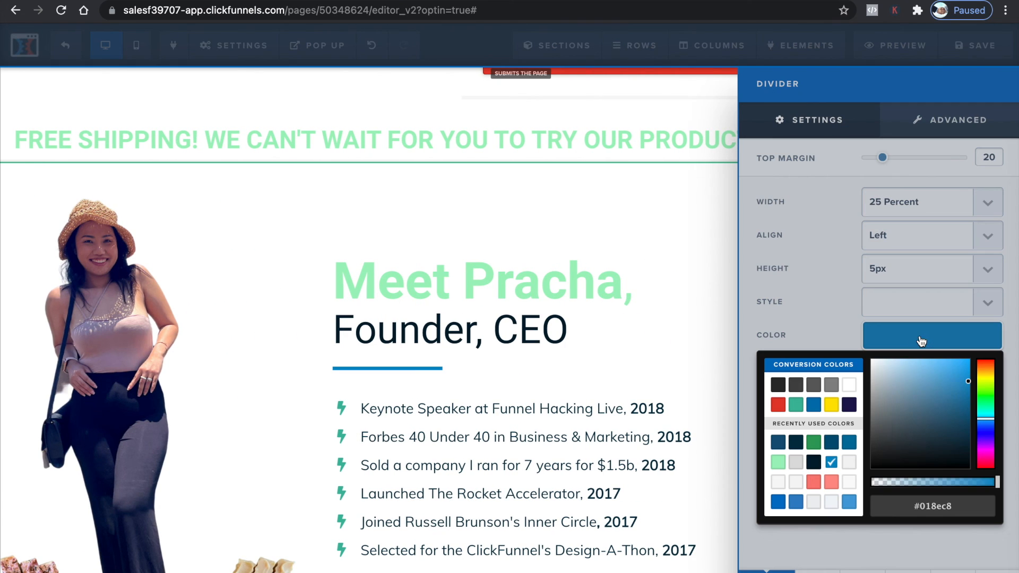
click(796, 406)
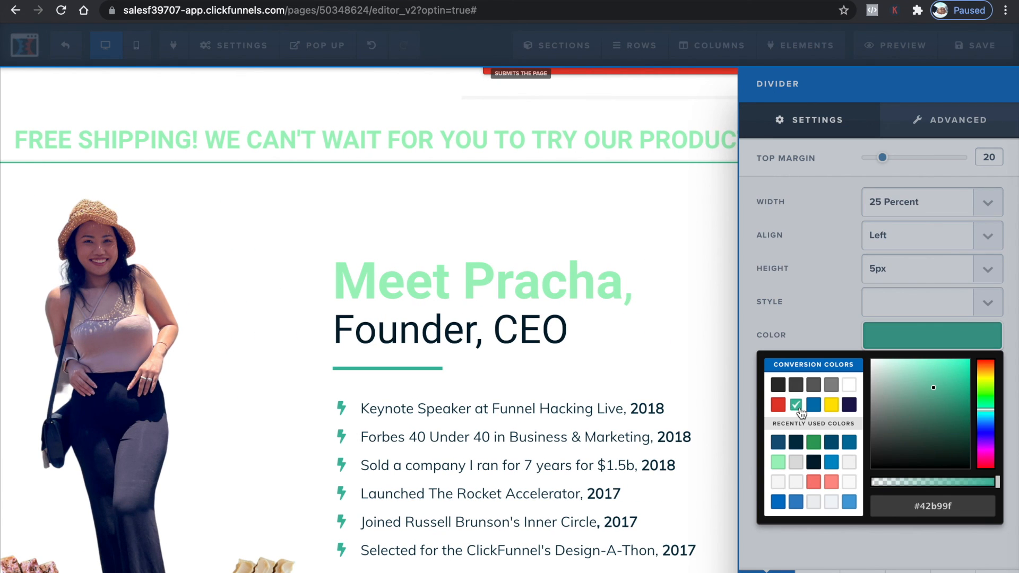
click(496, 335)
scroll(495, 345, up, 10)
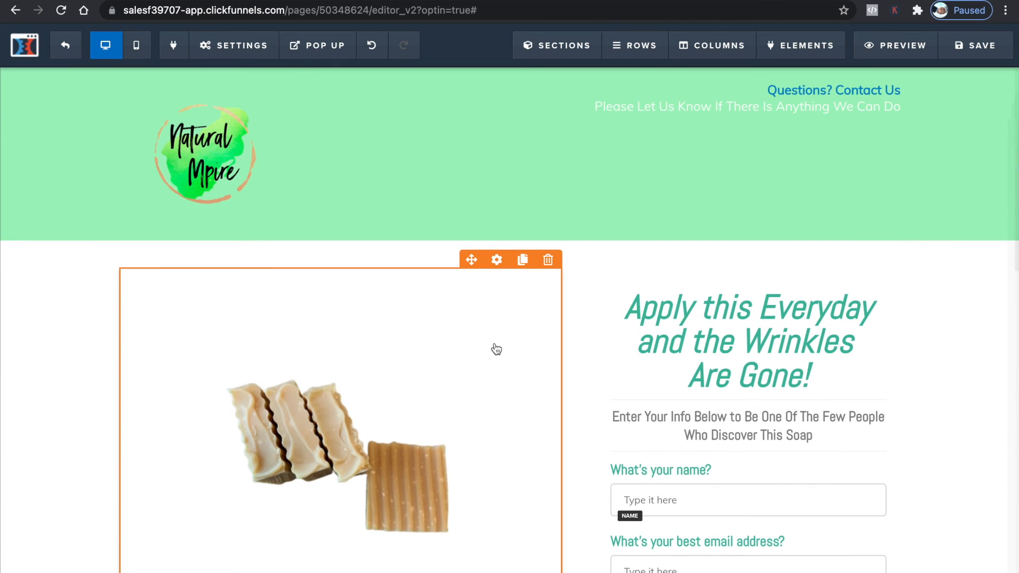